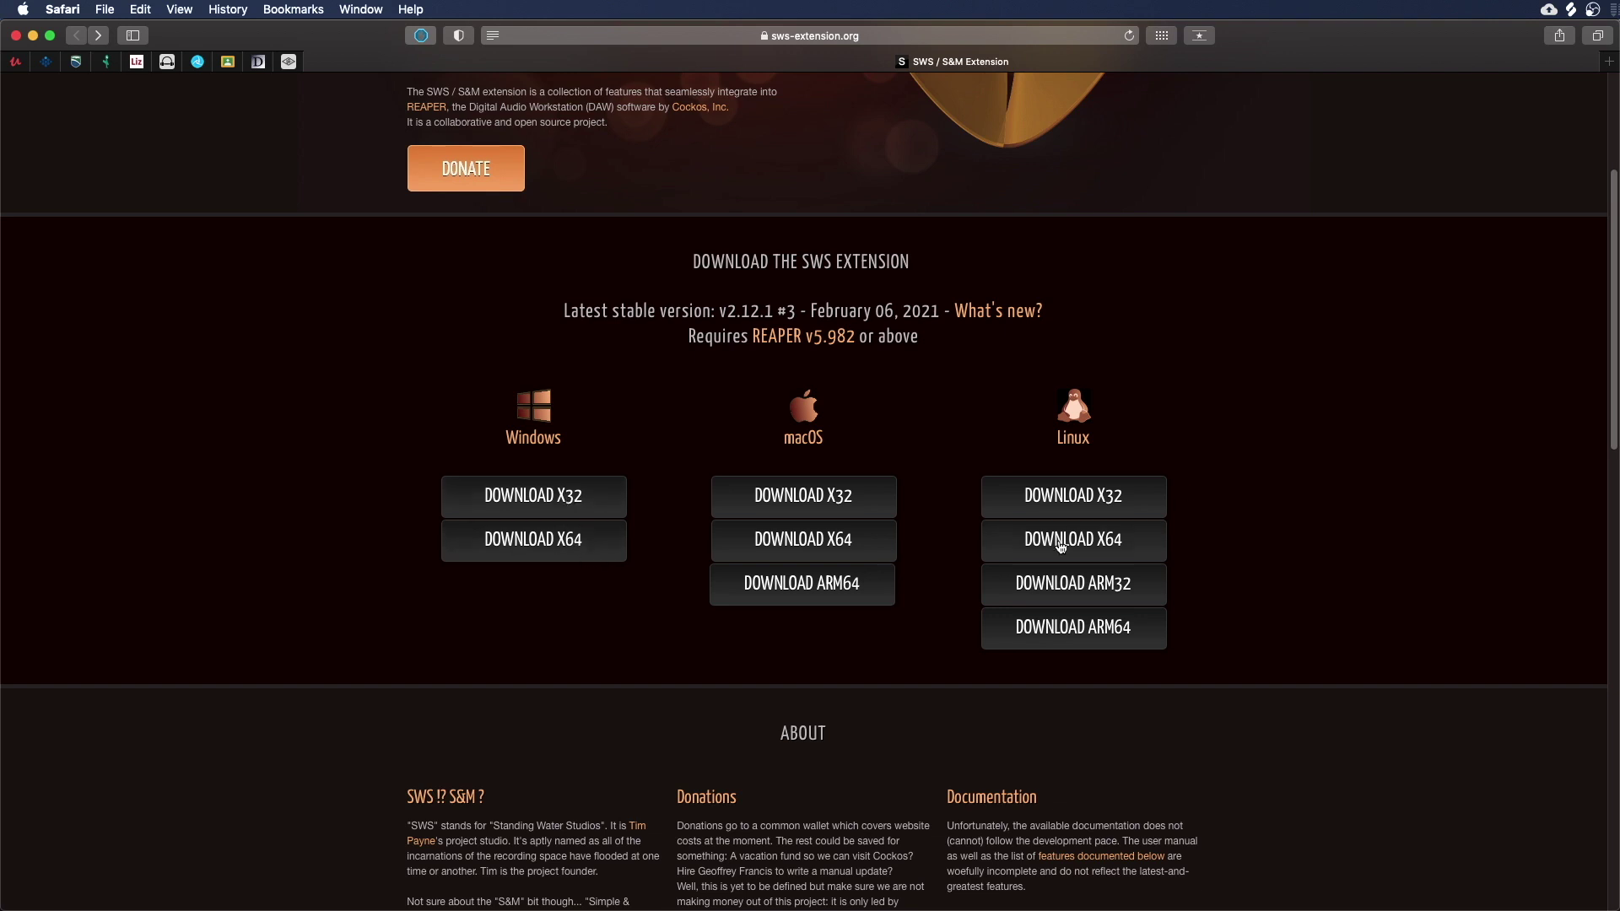
Step: Download the SWS extension for macOS and accept the license agreement of sws-2.12.1.3-Darwin-i386.dmg
{"action": "scroll", "coordinate": [843, 427], "scroll_direction": "down", "scroll_amount": 2}
{"action": "left_click", "coordinate": [845, 442]}
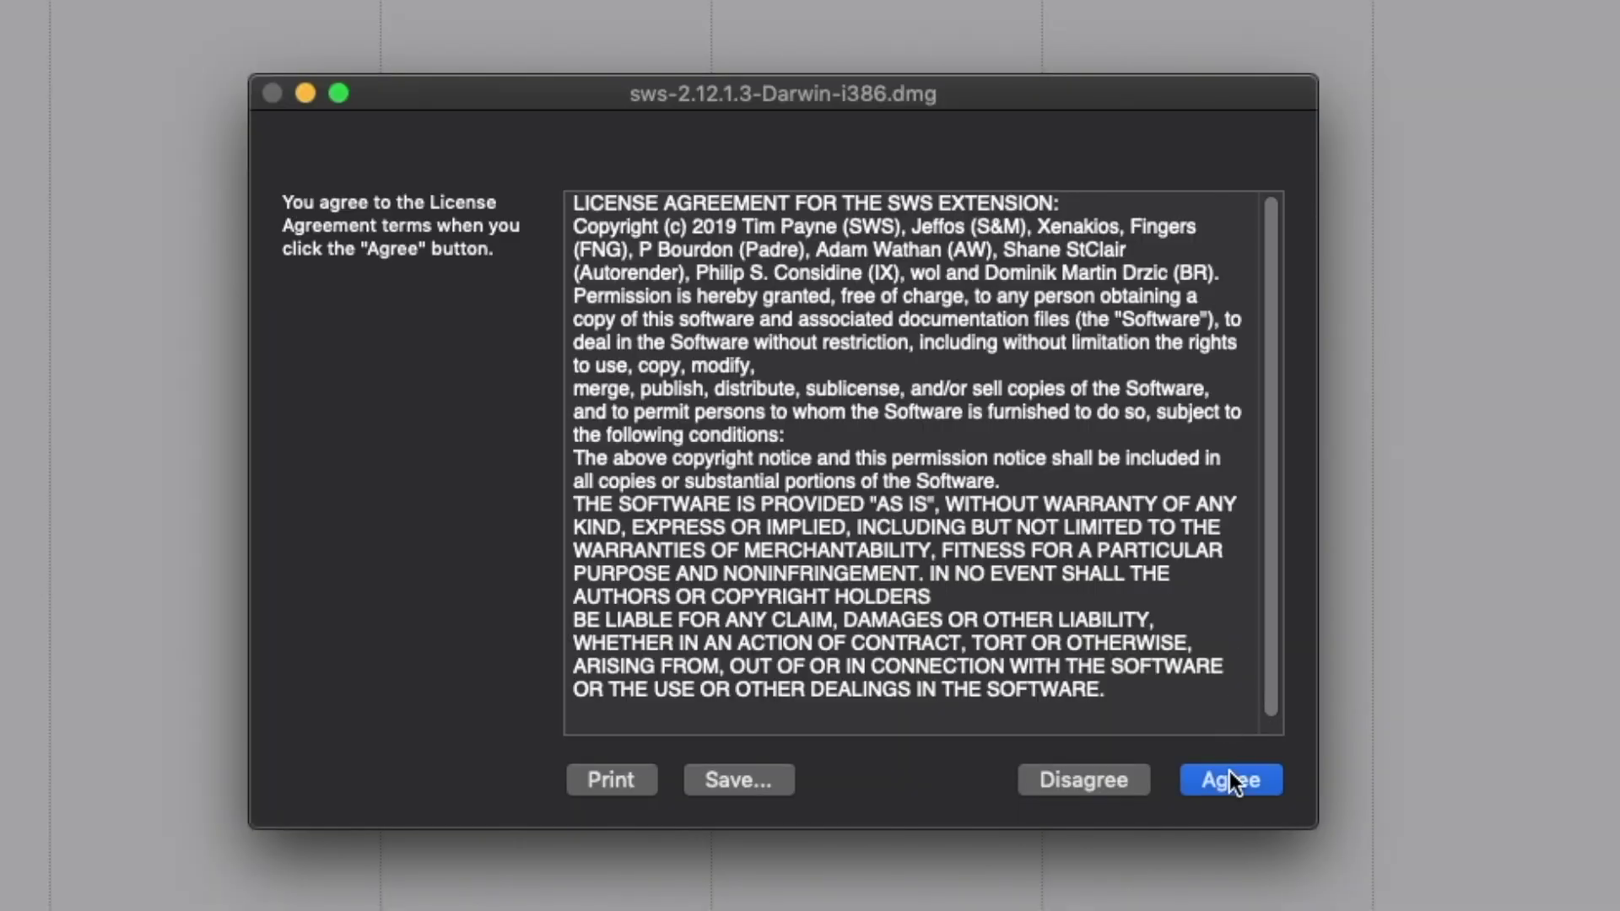
{"action": "left_click", "coordinate": [1229, 771]}
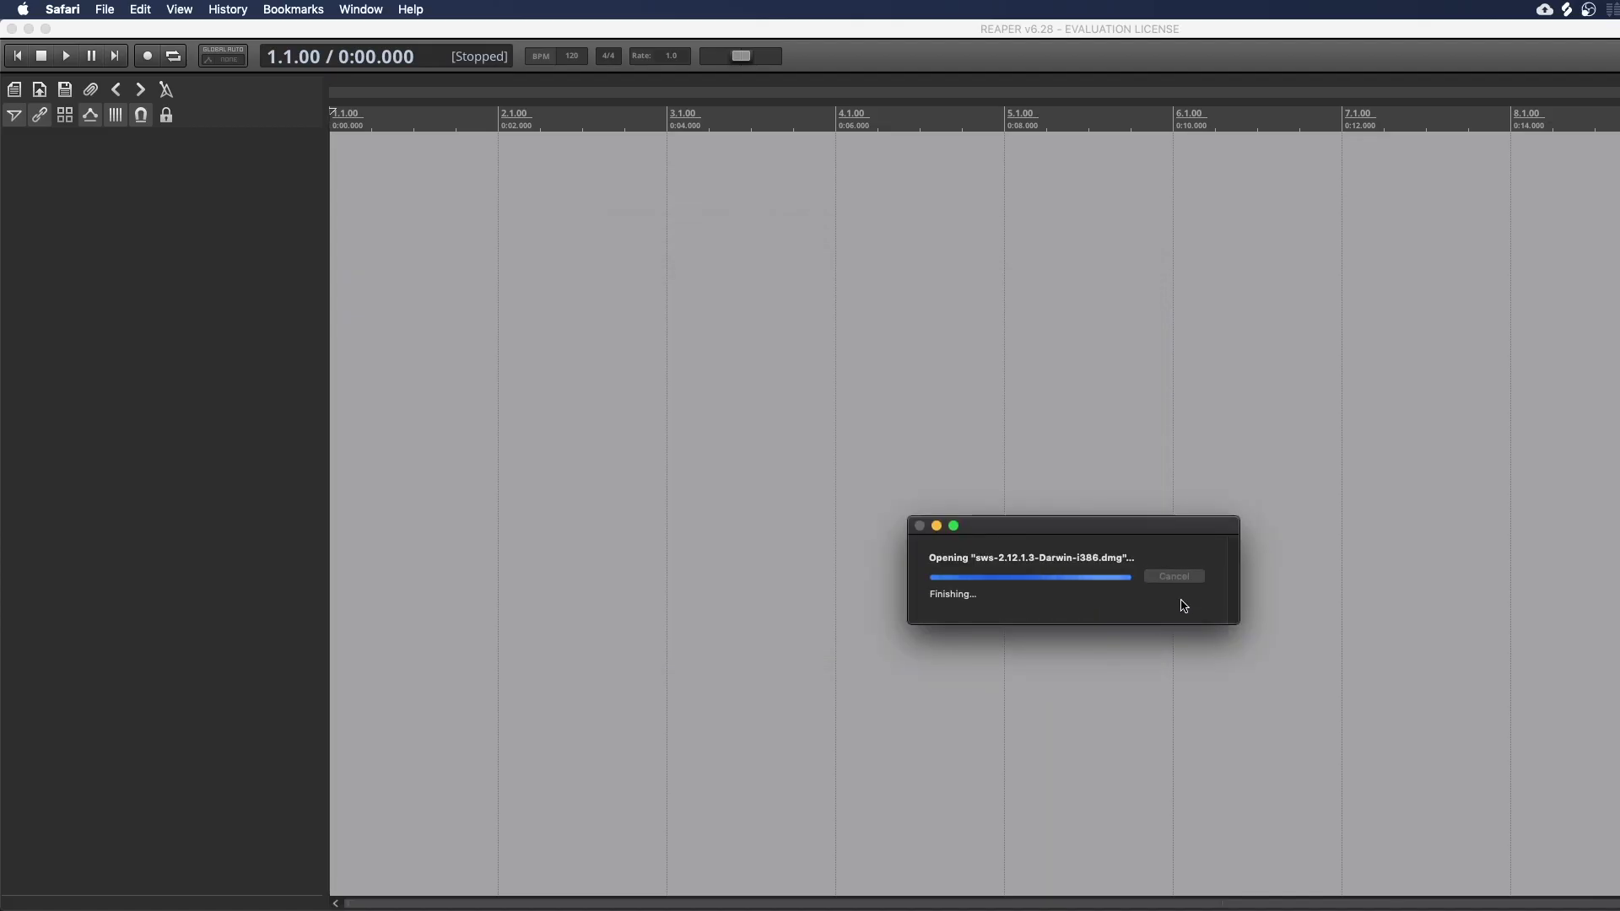
Step: Copy reaper_sws-i386.dylib from the SWS disk image into the UserPlugins folder
{"action": "left_click_drag", "start_coordinate": [388, 396], "coordinate": [962, 286]}
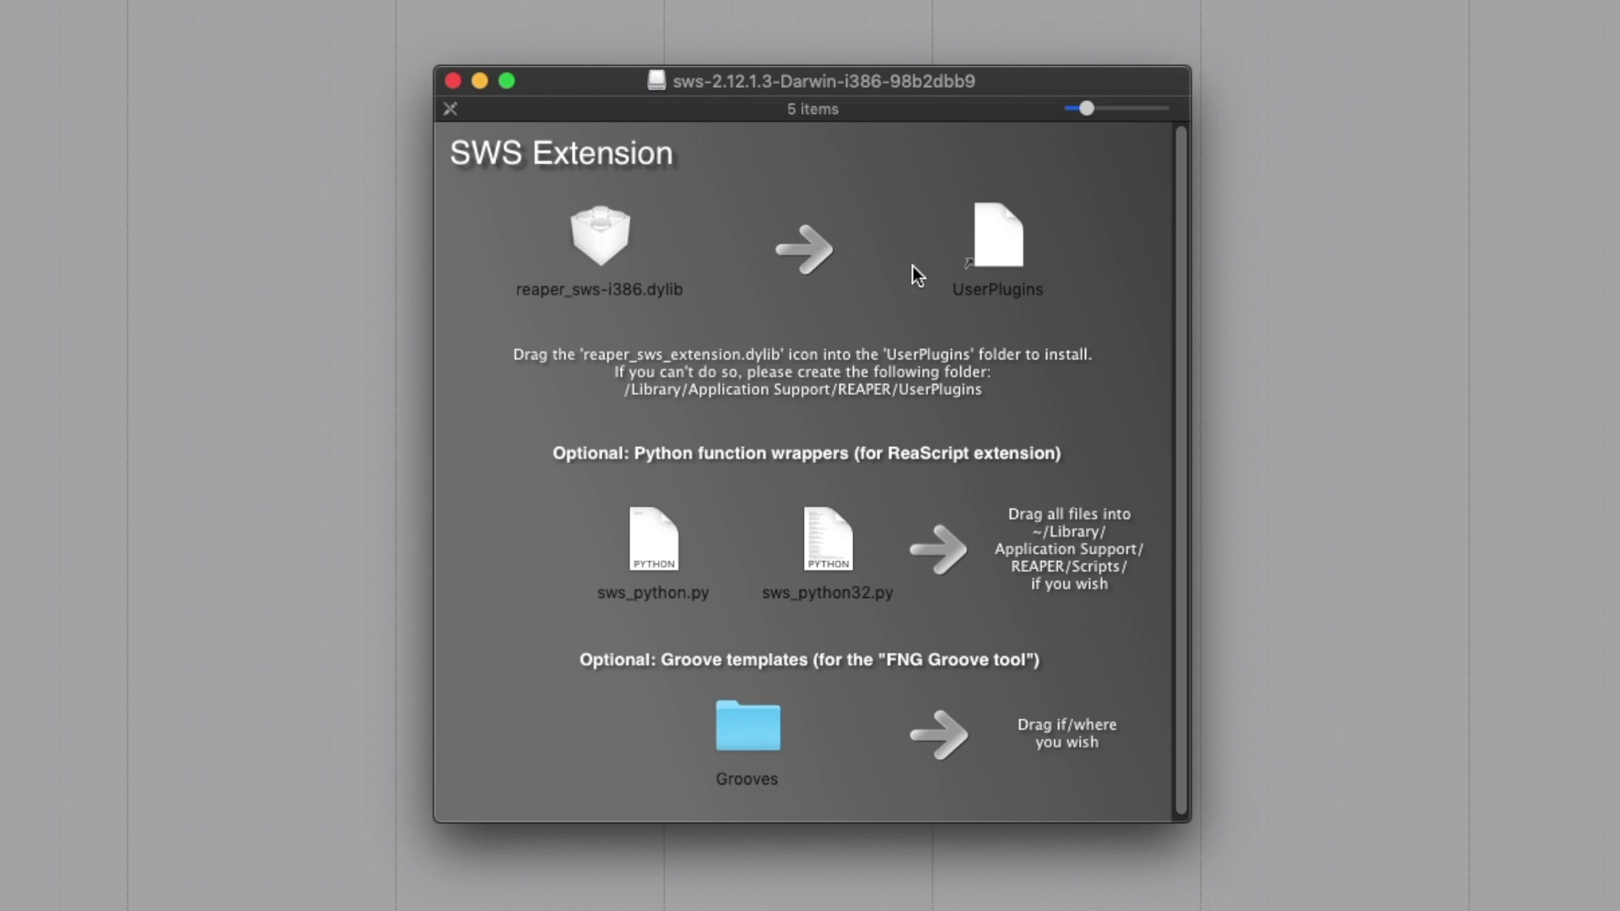
{"action": "left_click", "coordinate": [554, 295]}
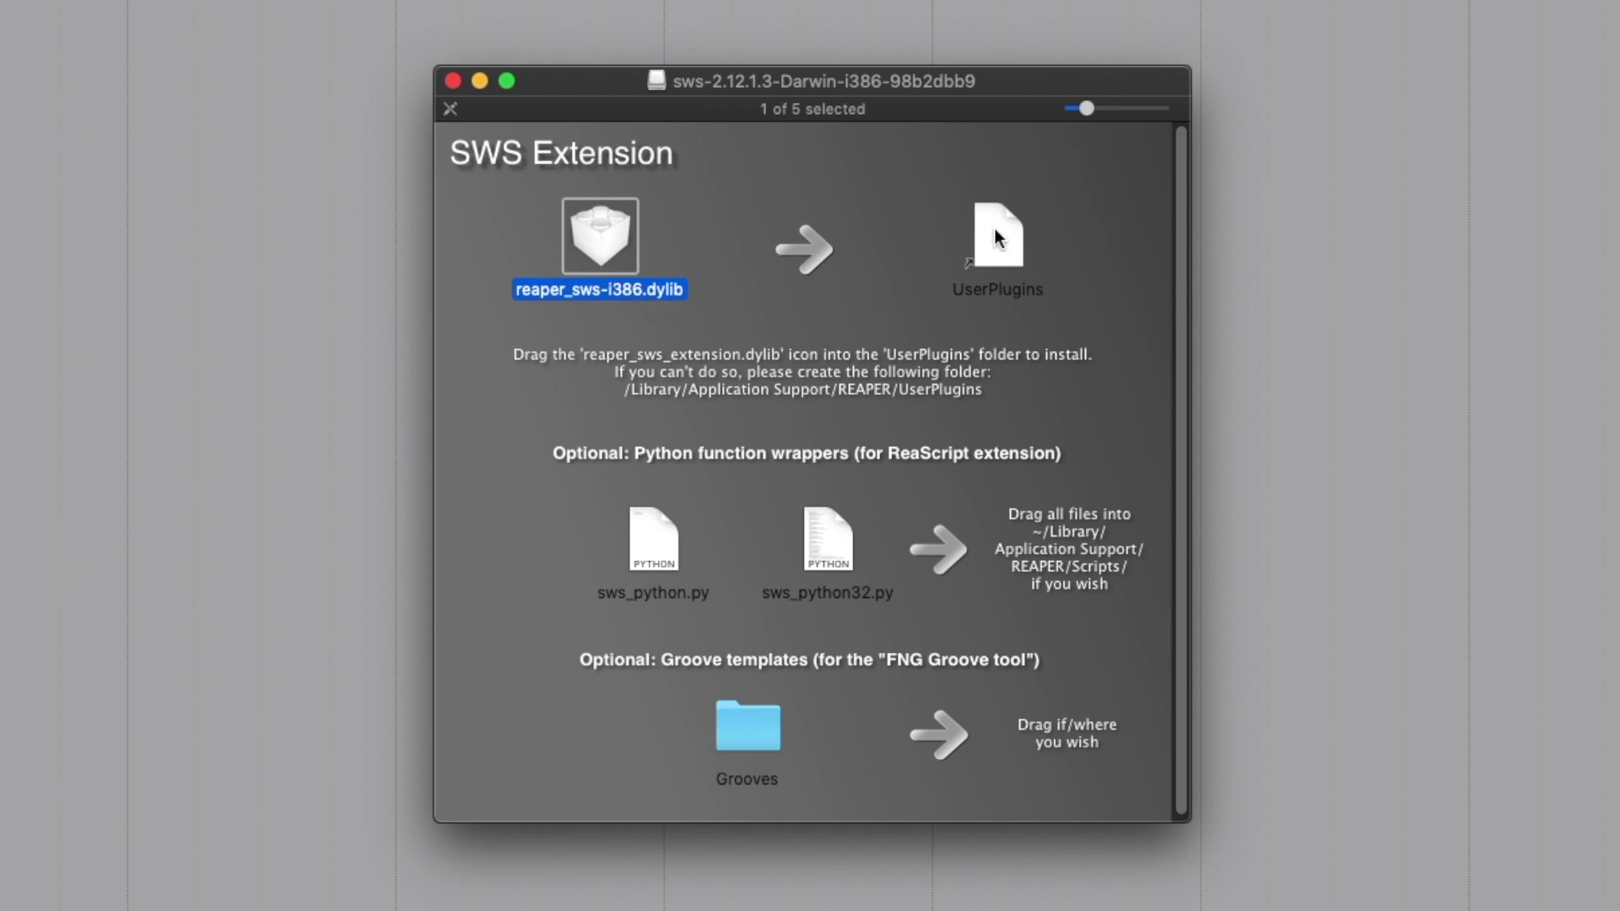
{"action": "left_click", "coordinate": [970, 241]}
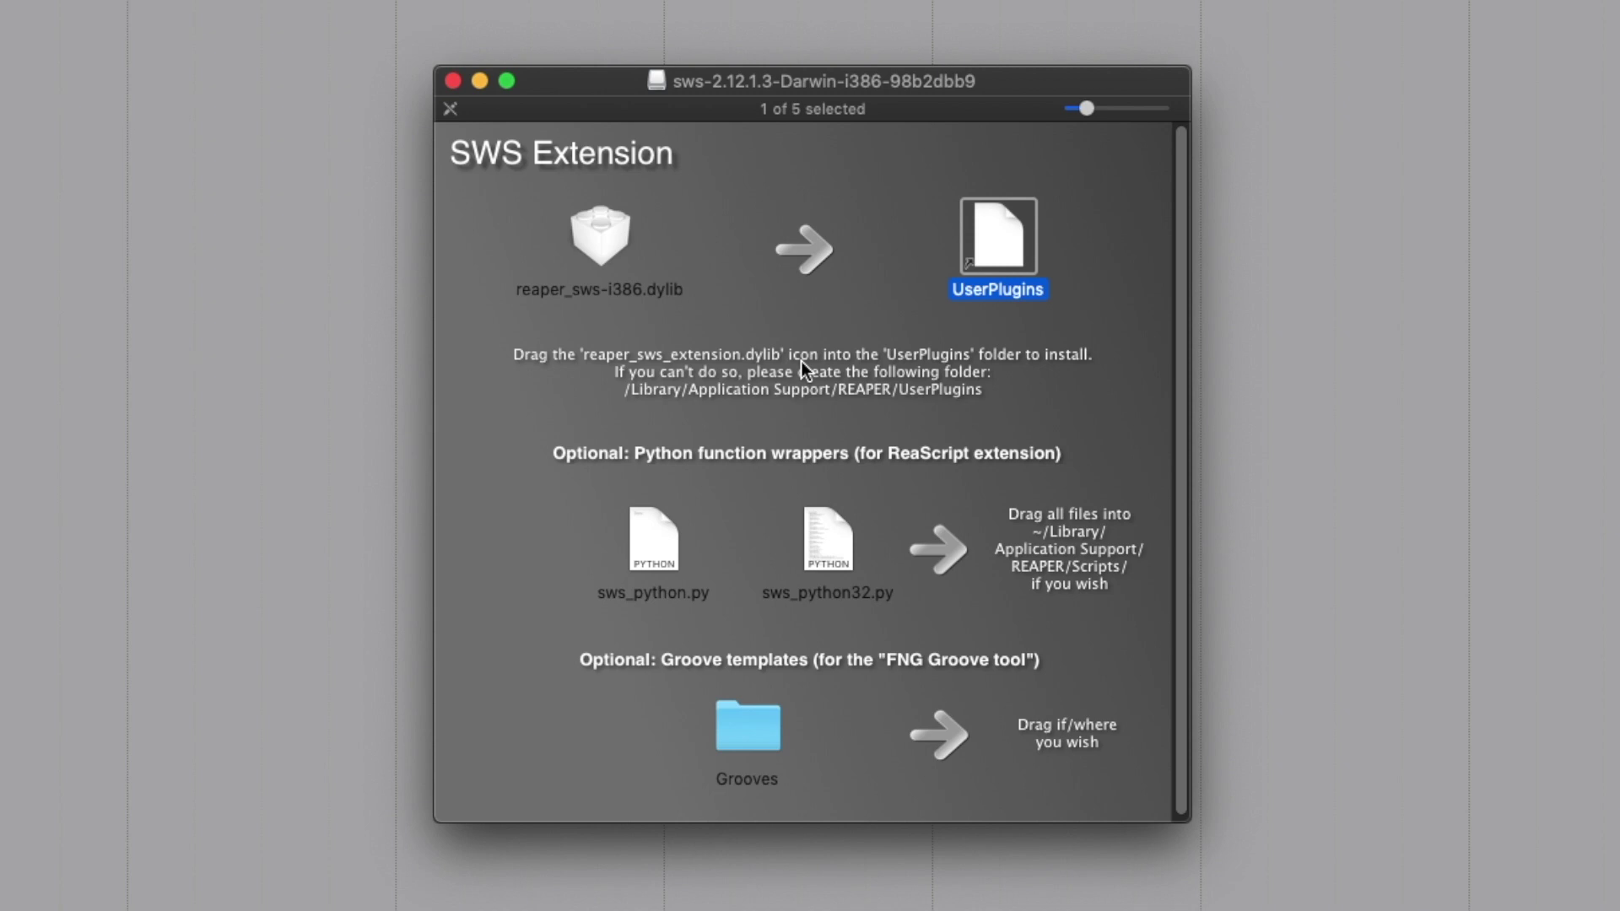
{"action": "left_click", "coordinate": [600, 237]}
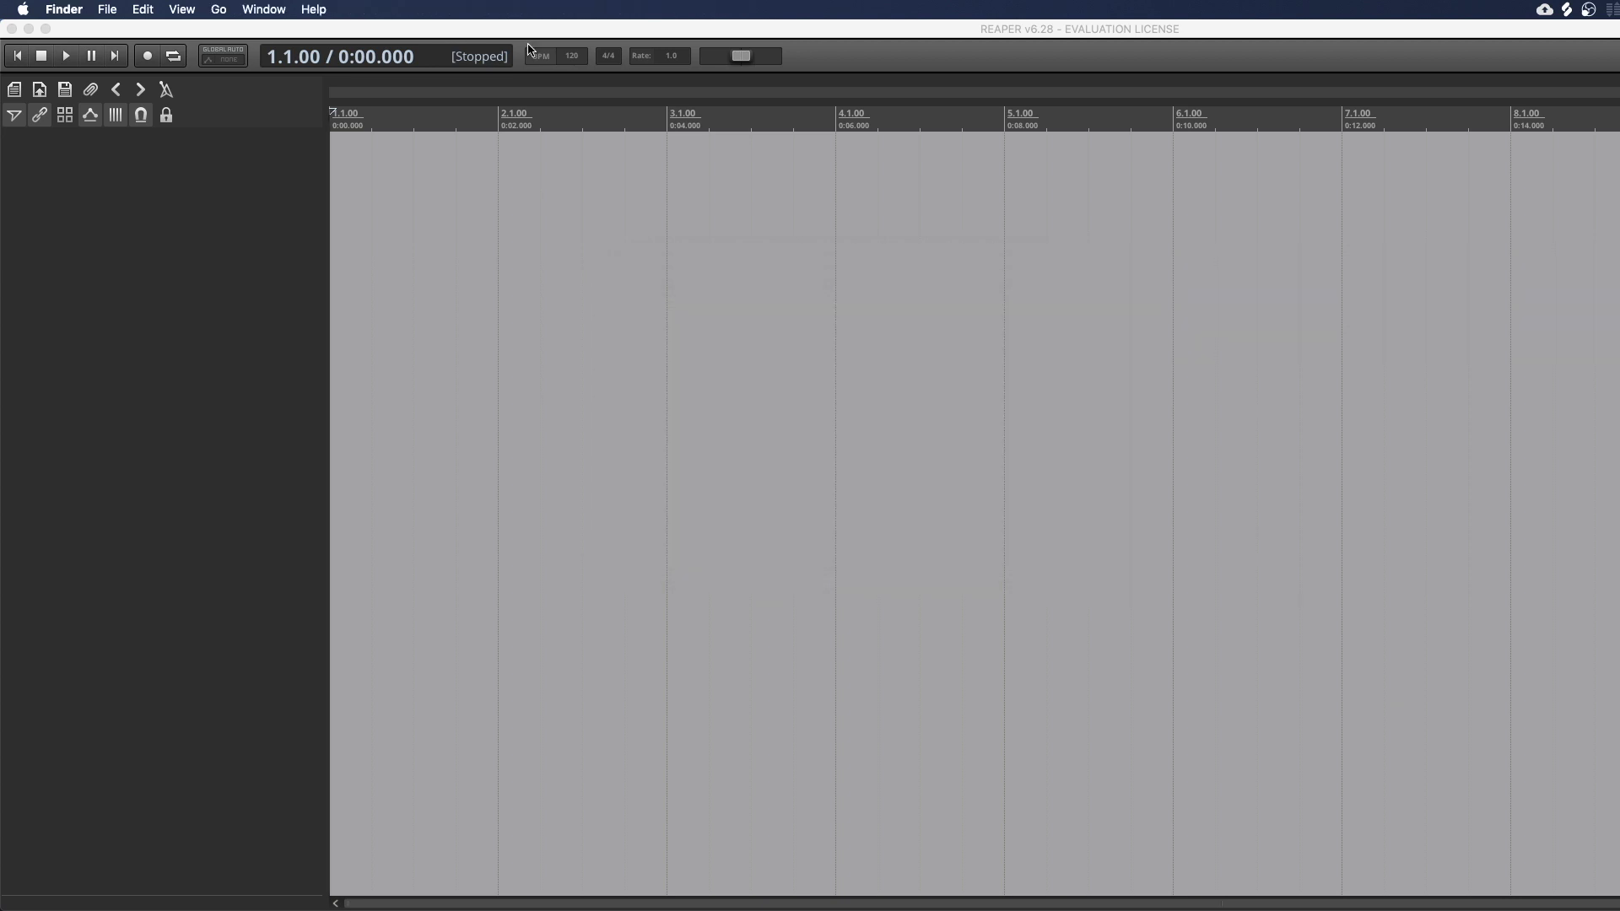
Step: Switch to REAPER, view the version information of the installed SWS extension, and close it
{"action": "left_click", "coordinate": [543, 30]}
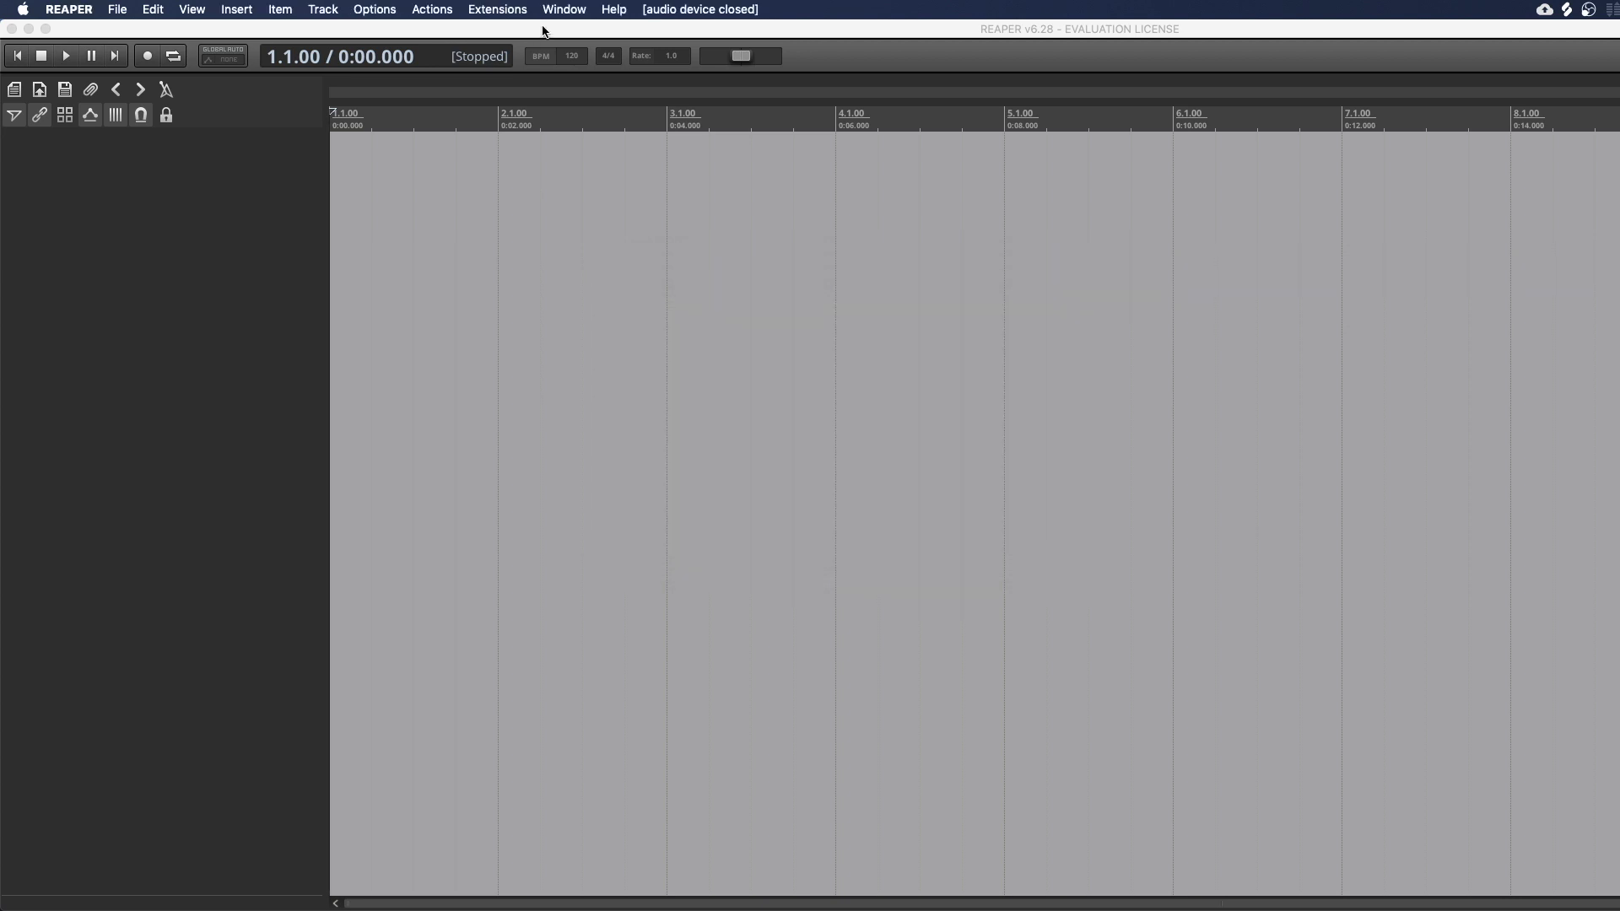
{"action": "left_click", "coordinate": [489, 9]}
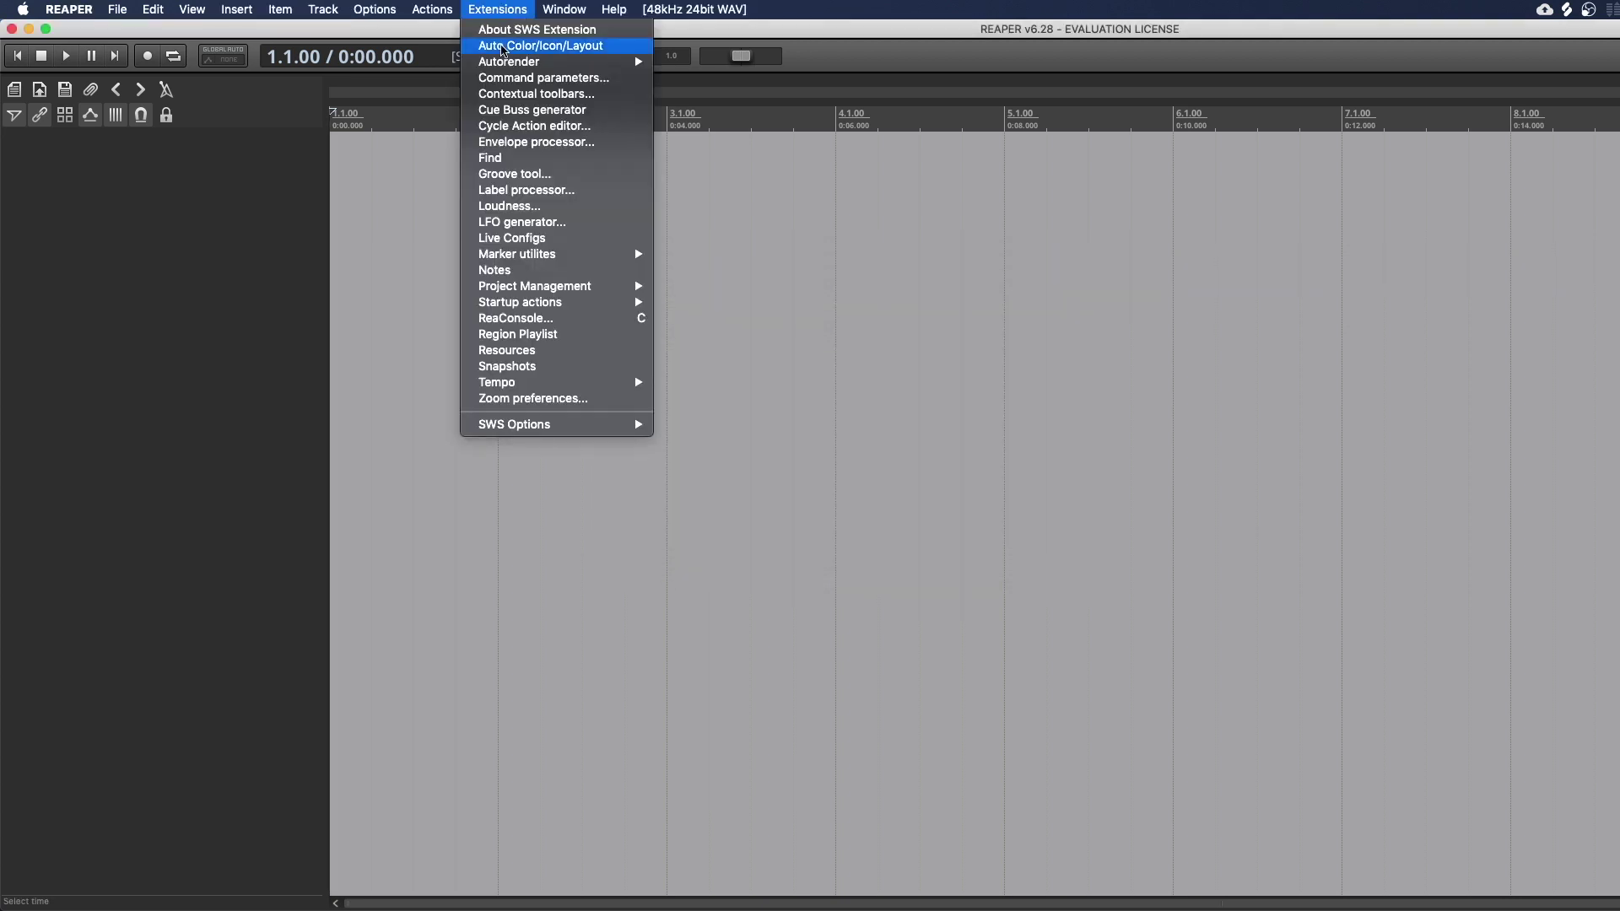
{"action": "left_click", "coordinate": [510, 30]}
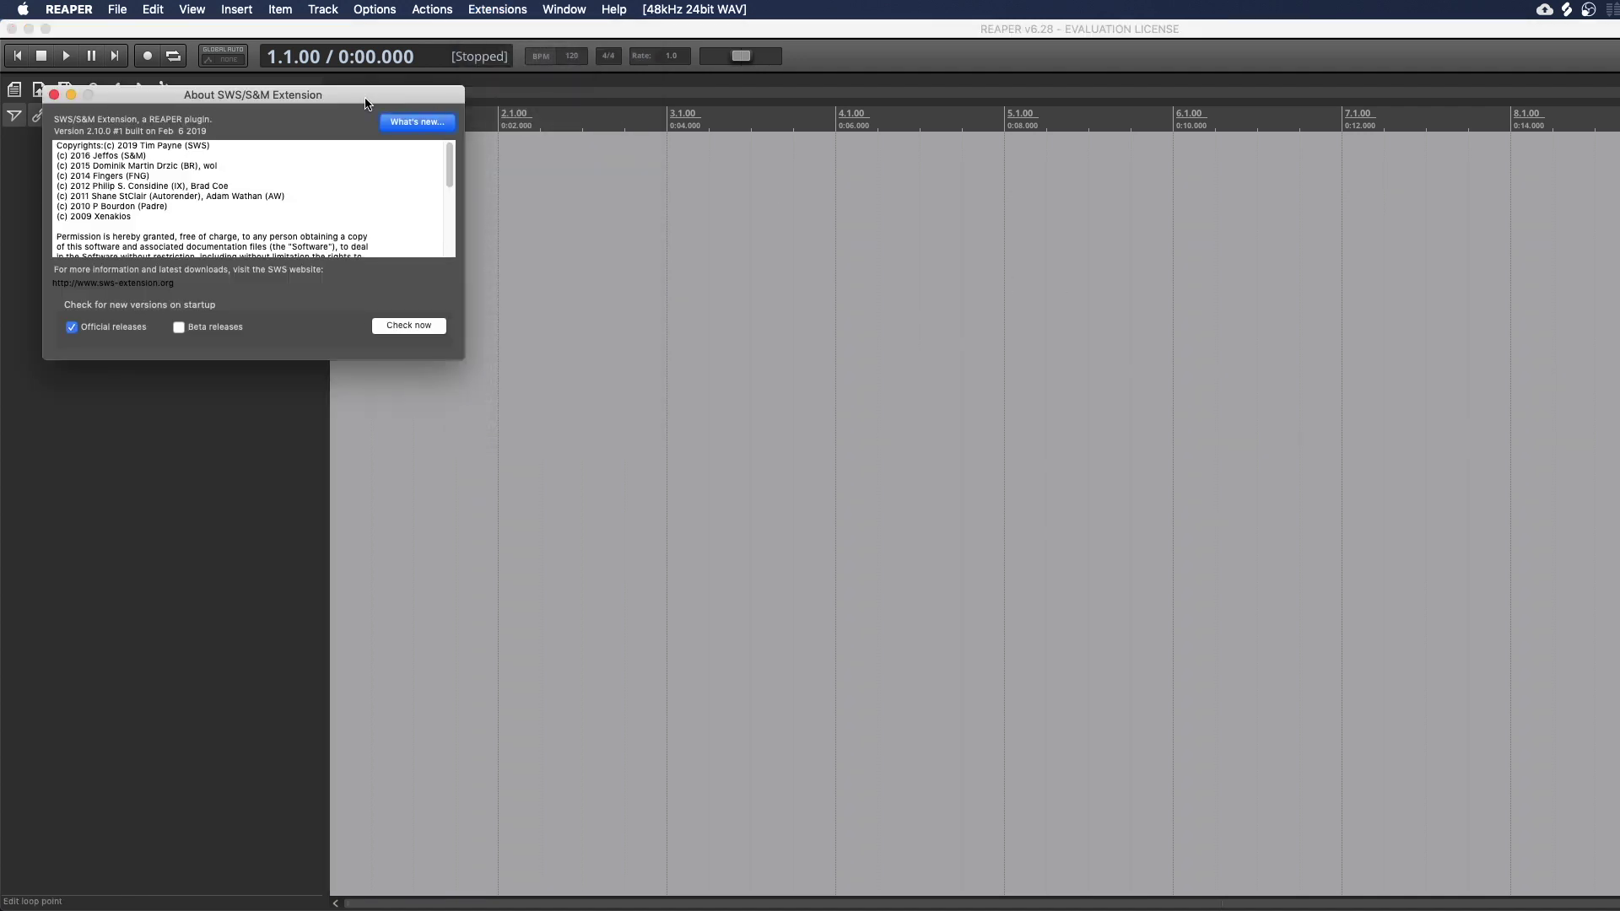
{"action": "left_click_drag", "start_coordinate": [361, 98], "coordinate": [911, 246]}
{"action": "left_click", "coordinate": [600, 235]}
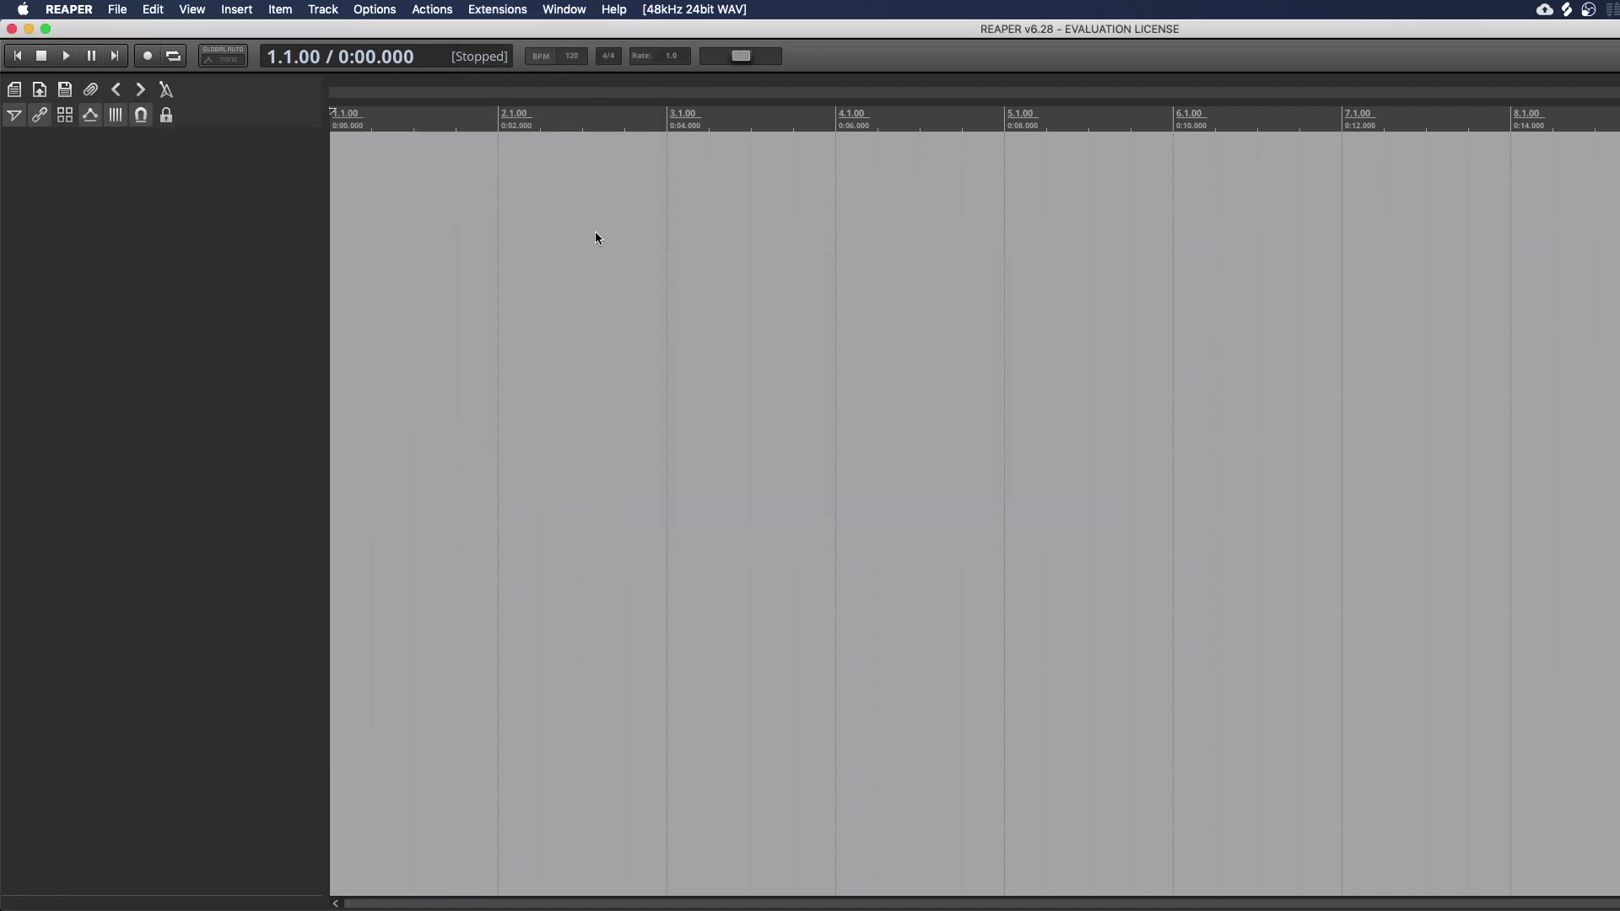
Step: Open Auto Color/Icon/Layout and examine the available rule types and filter choices for the VOX rule
{"action": "left_click", "coordinate": [513, 7]}
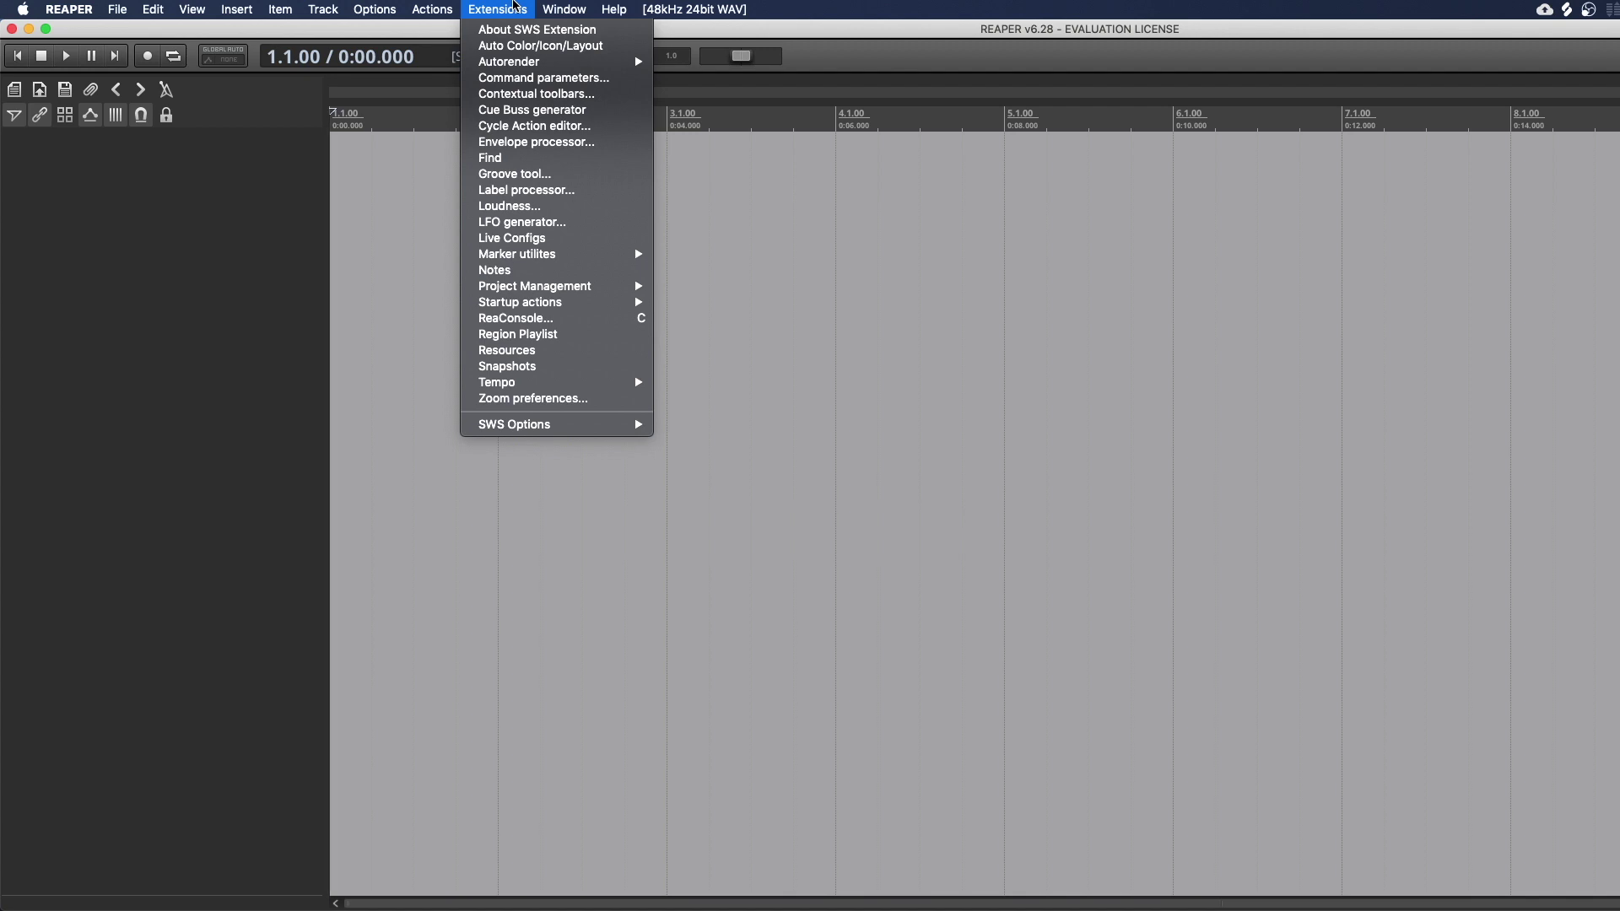
{"action": "left_click", "coordinate": [621, 48]}
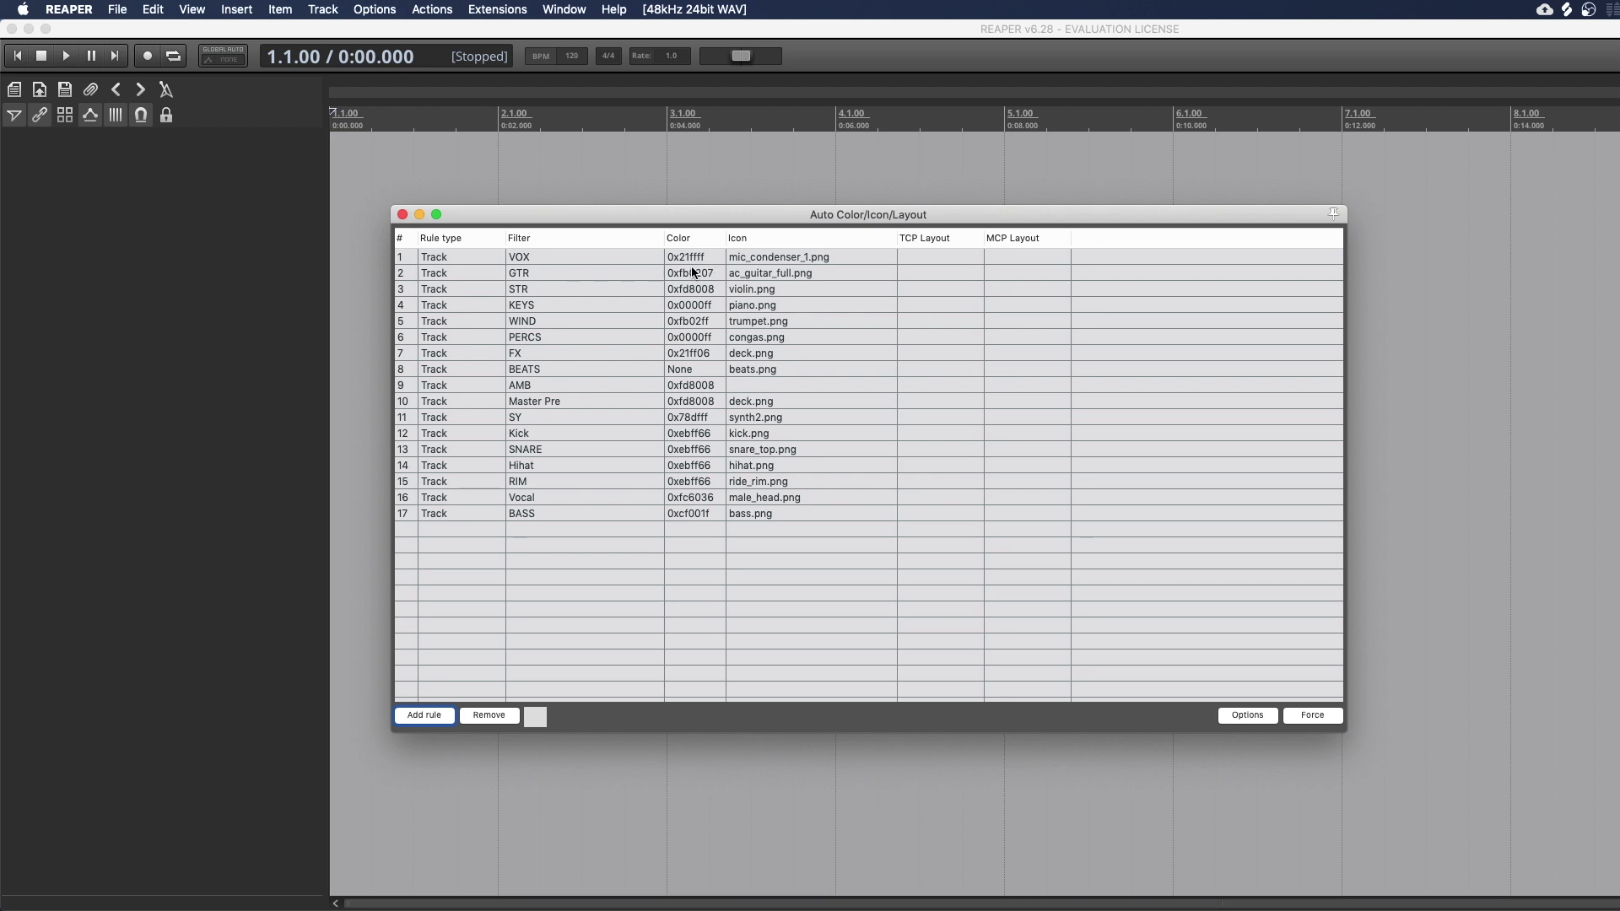
{"action": "left_click", "coordinate": [436, 260]}
{"action": "right_click", "coordinate": [436, 260]}
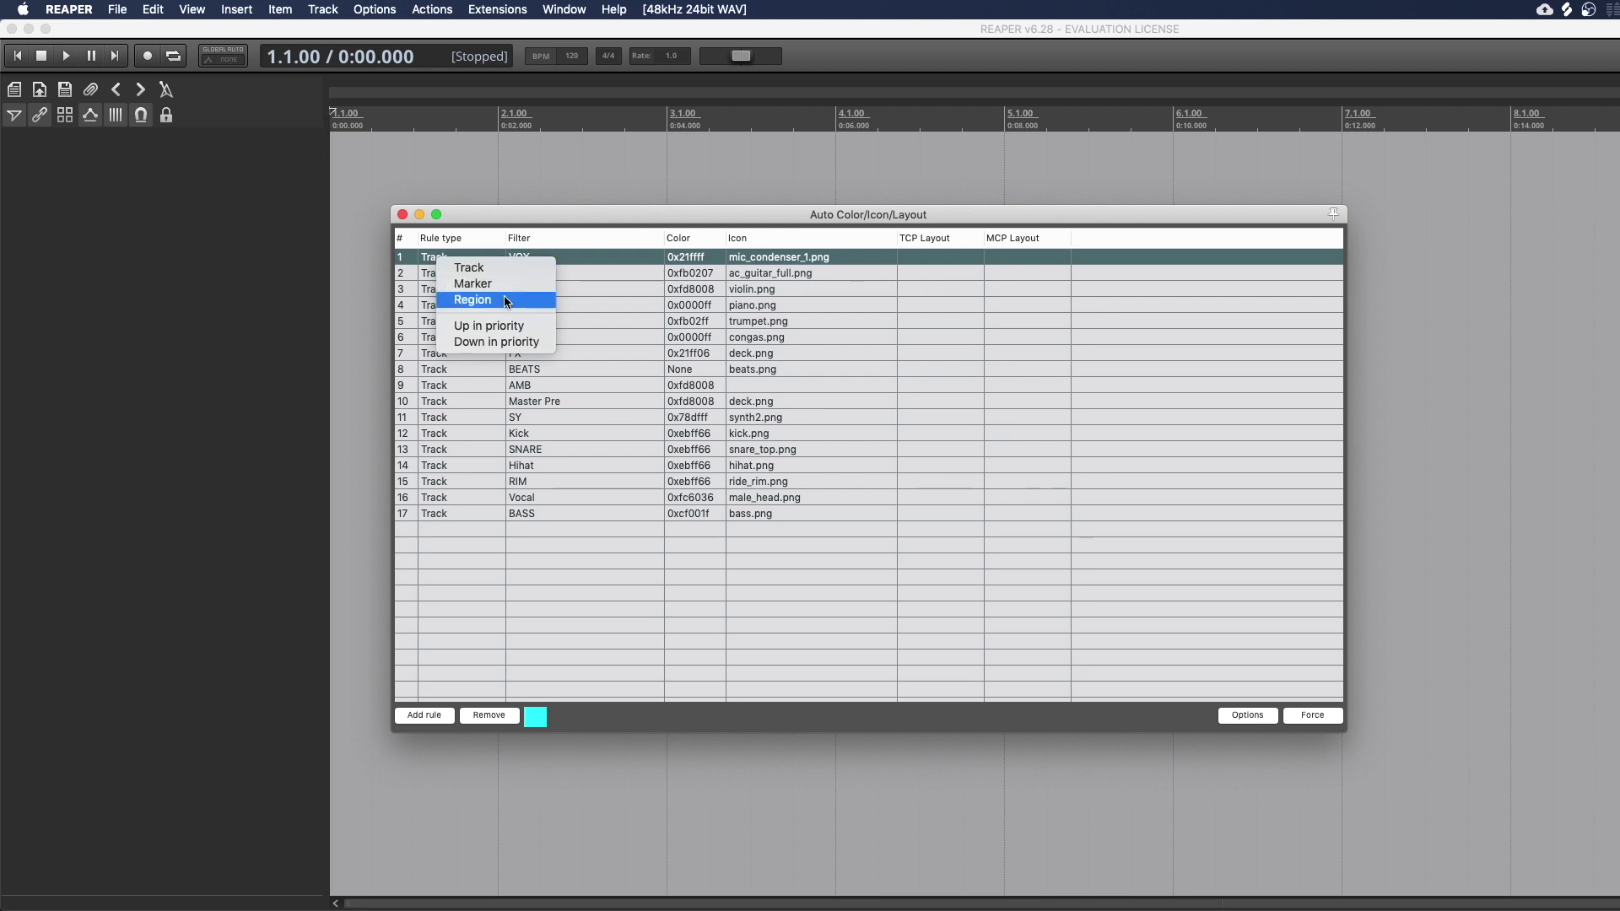
{"action": "key", "text": "Escape"}
{"action": "right_click", "coordinate": [595, 255]}
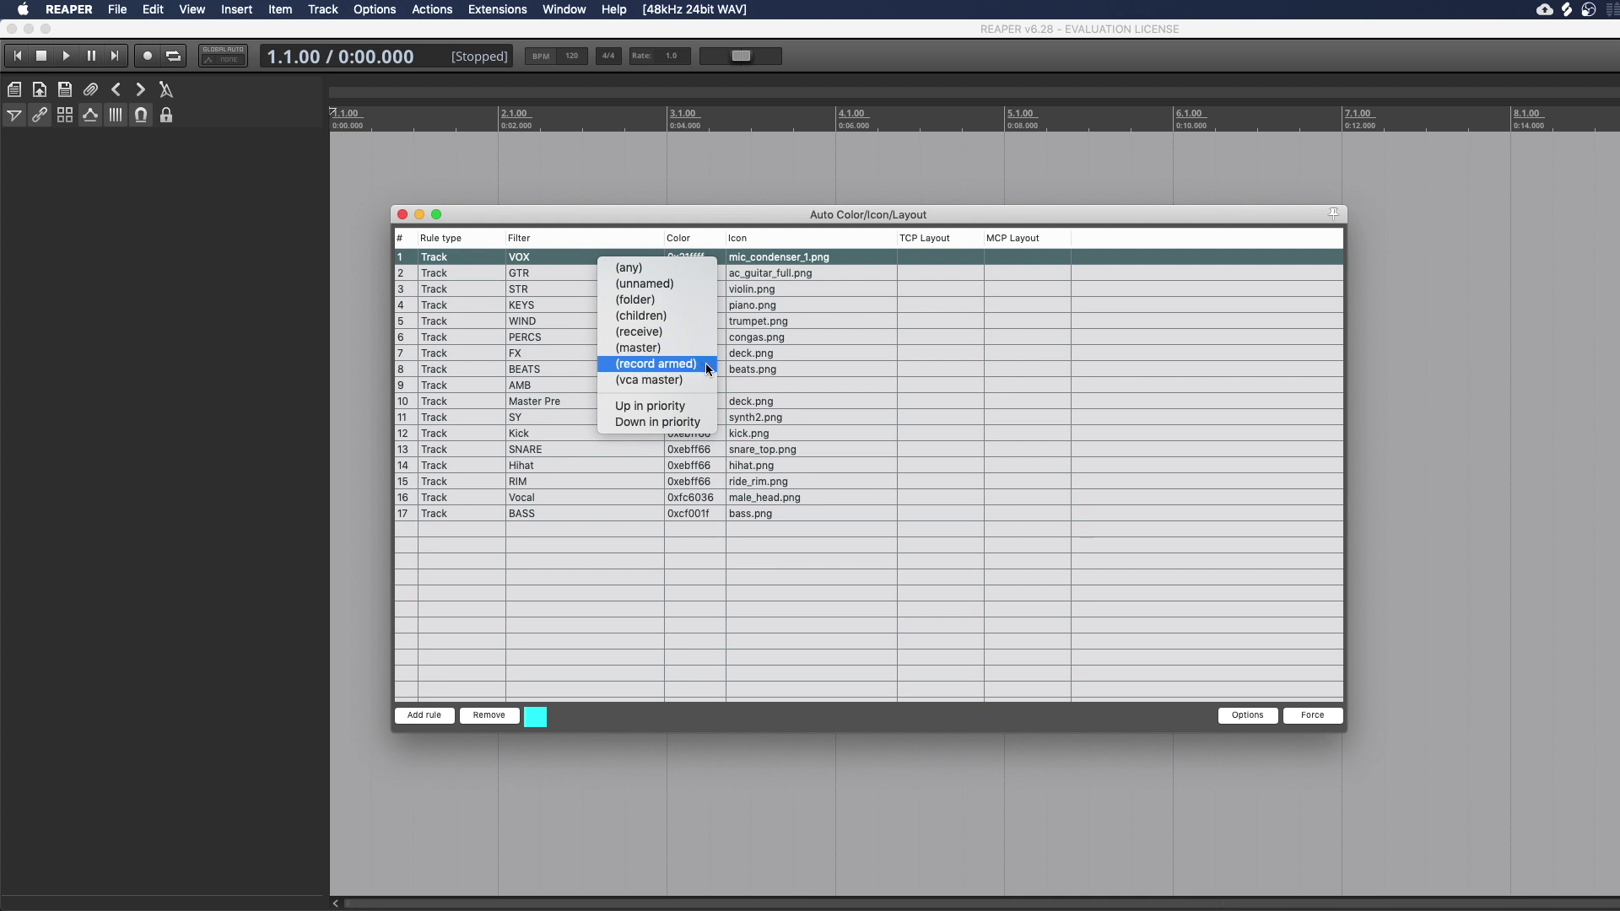
{"action": "left_click", "coordinate": [685, 267]}
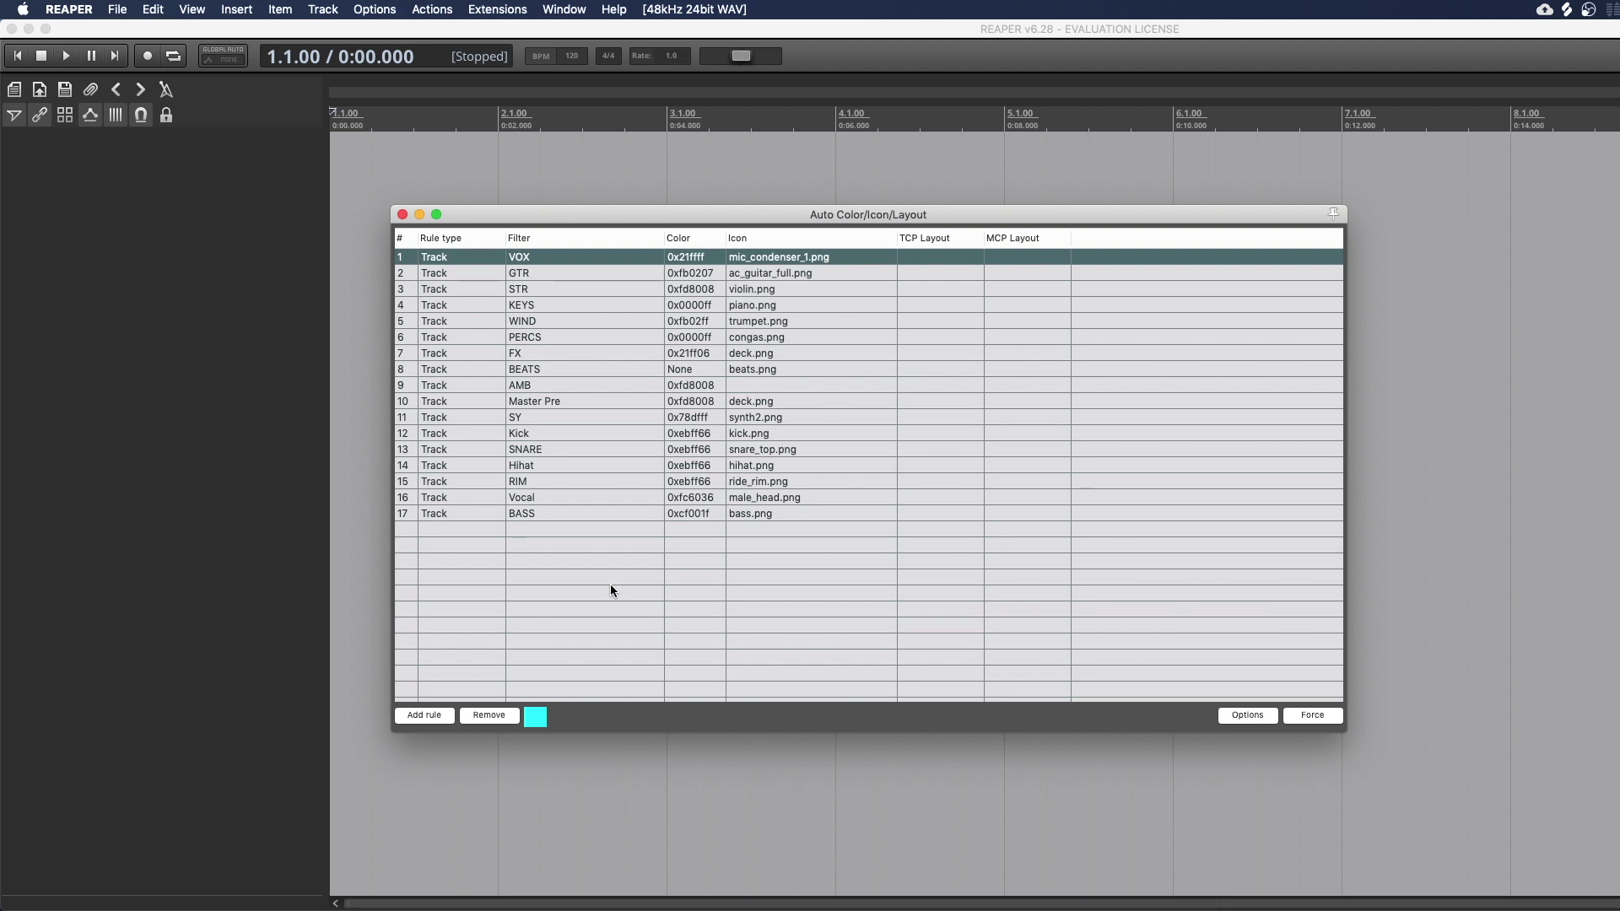
Step: Add an auto color rule of type Track with the filter name Claps
{"action": "left_click", "coordinate": [448, 718]}
{"action": "double_click", "coordinate": [567, 532]}
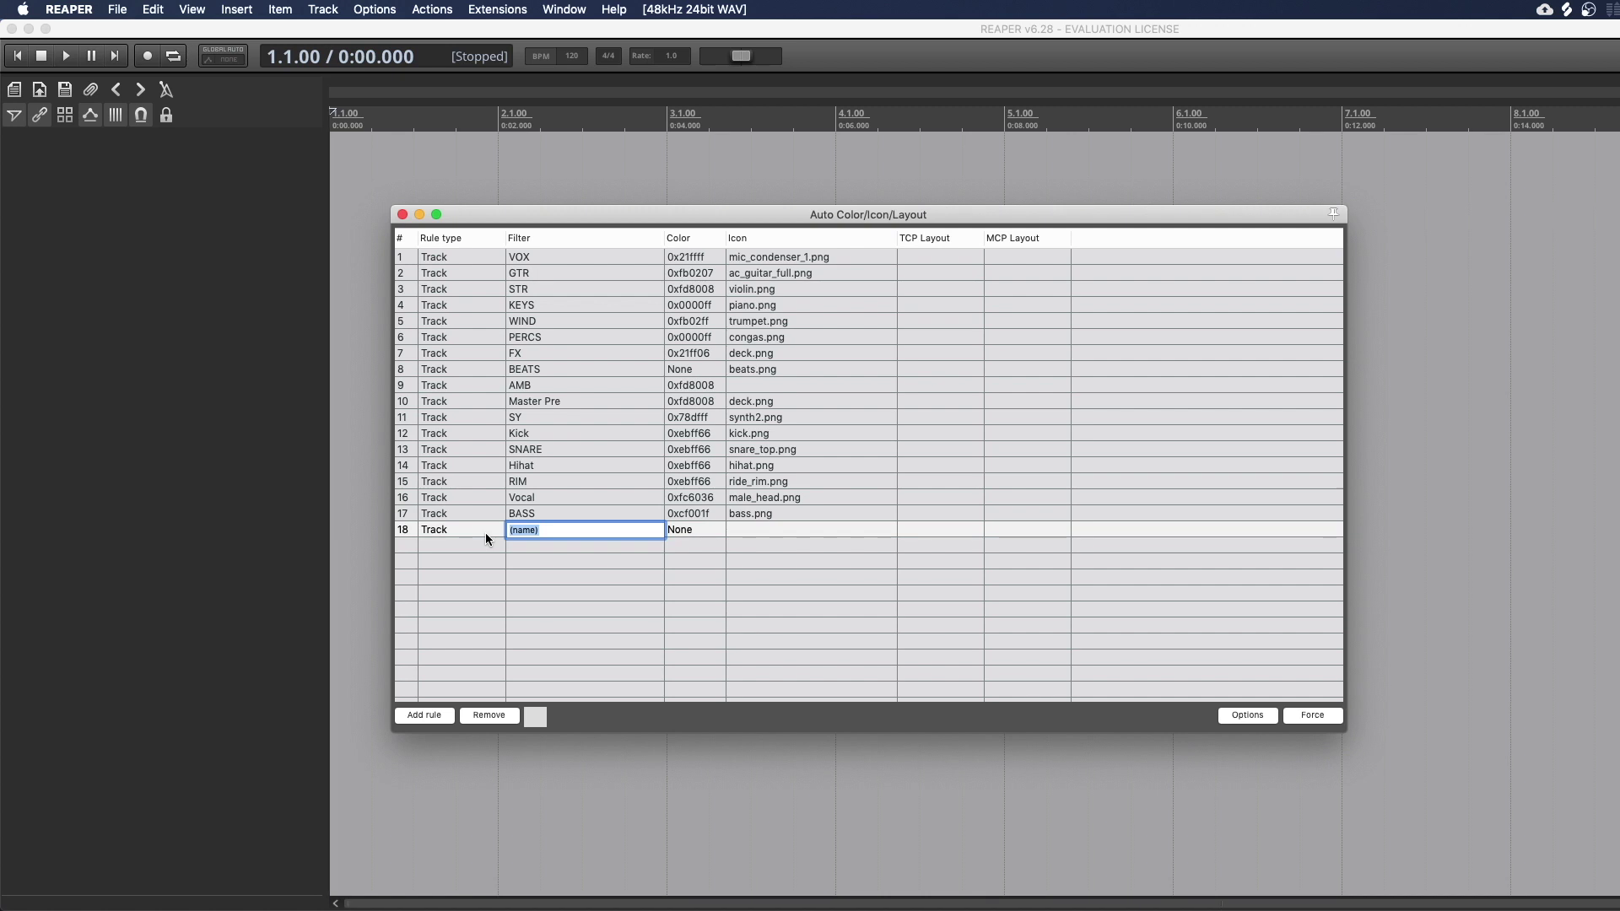
{"action": "type", "text": "claps"}
{"action": "key", "text": "Return"}
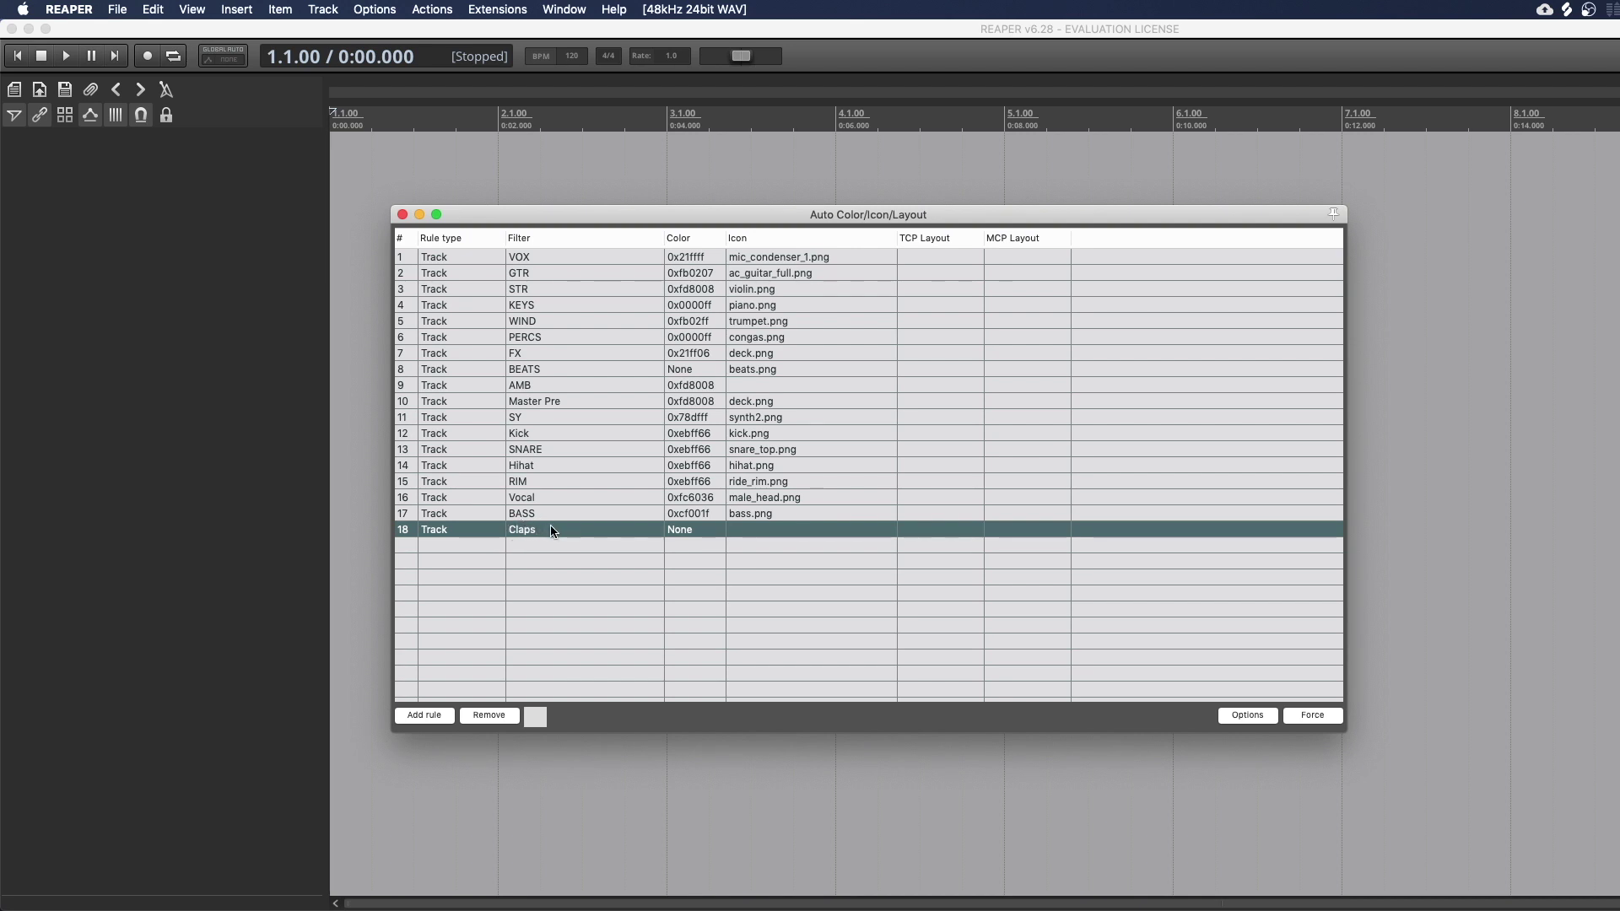
Step: Set the color of the Claps rule to light yellow (0xfffd56) using the color wheel
{"action": "right_click", "coordinate": [681, 527]}
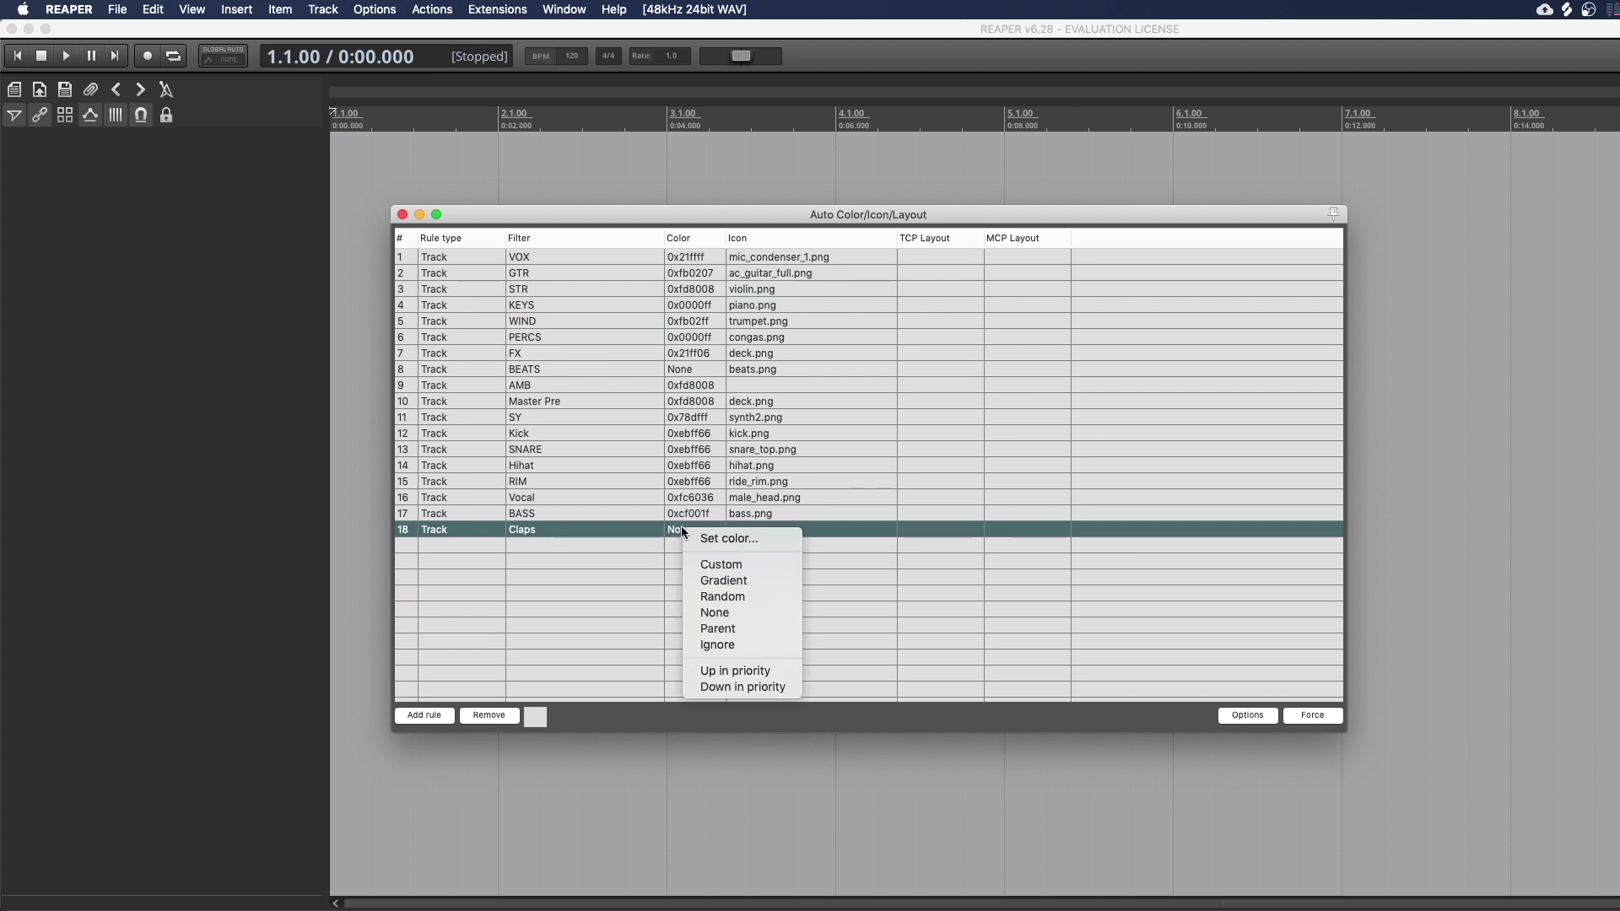
{"action": "left_click", "coordinate": [730, 538]}
{"action": "left_click_drag", "start_coordinate": [1110, 203], "coordinate": [919, 333]}
{"action": "left_click", "coordinate": [825, 347]}
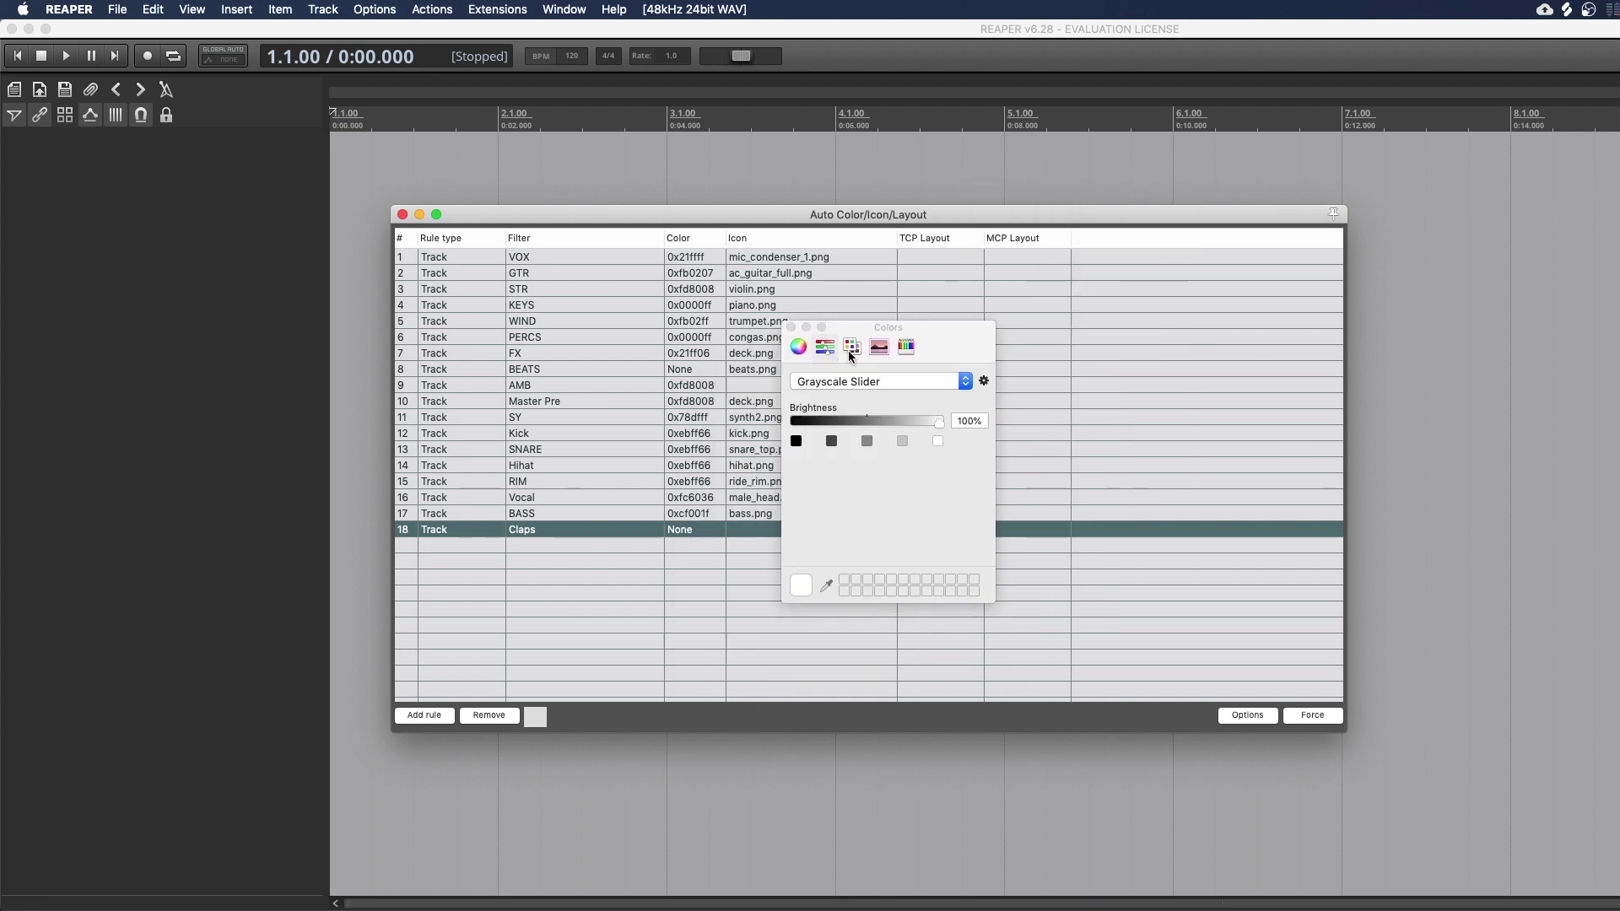
{"action": "left_click", "coordinate": [860, 347]}
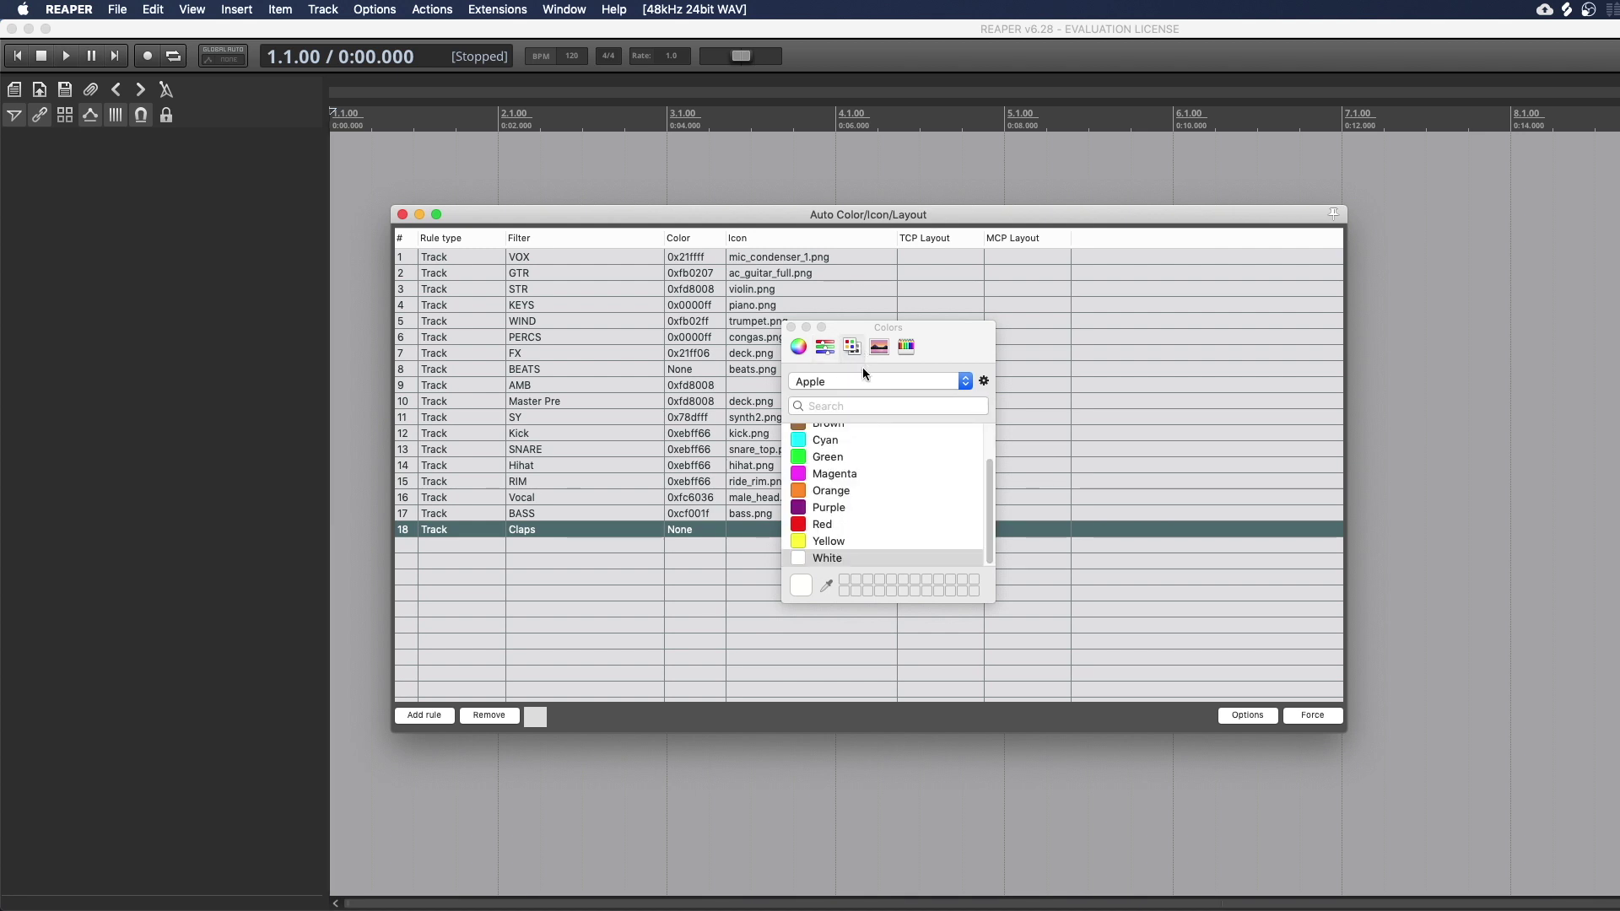
{"action": "scroll", "coordinate": [989, 485], "scroll_direction": "up", "scroll_amount": 3}
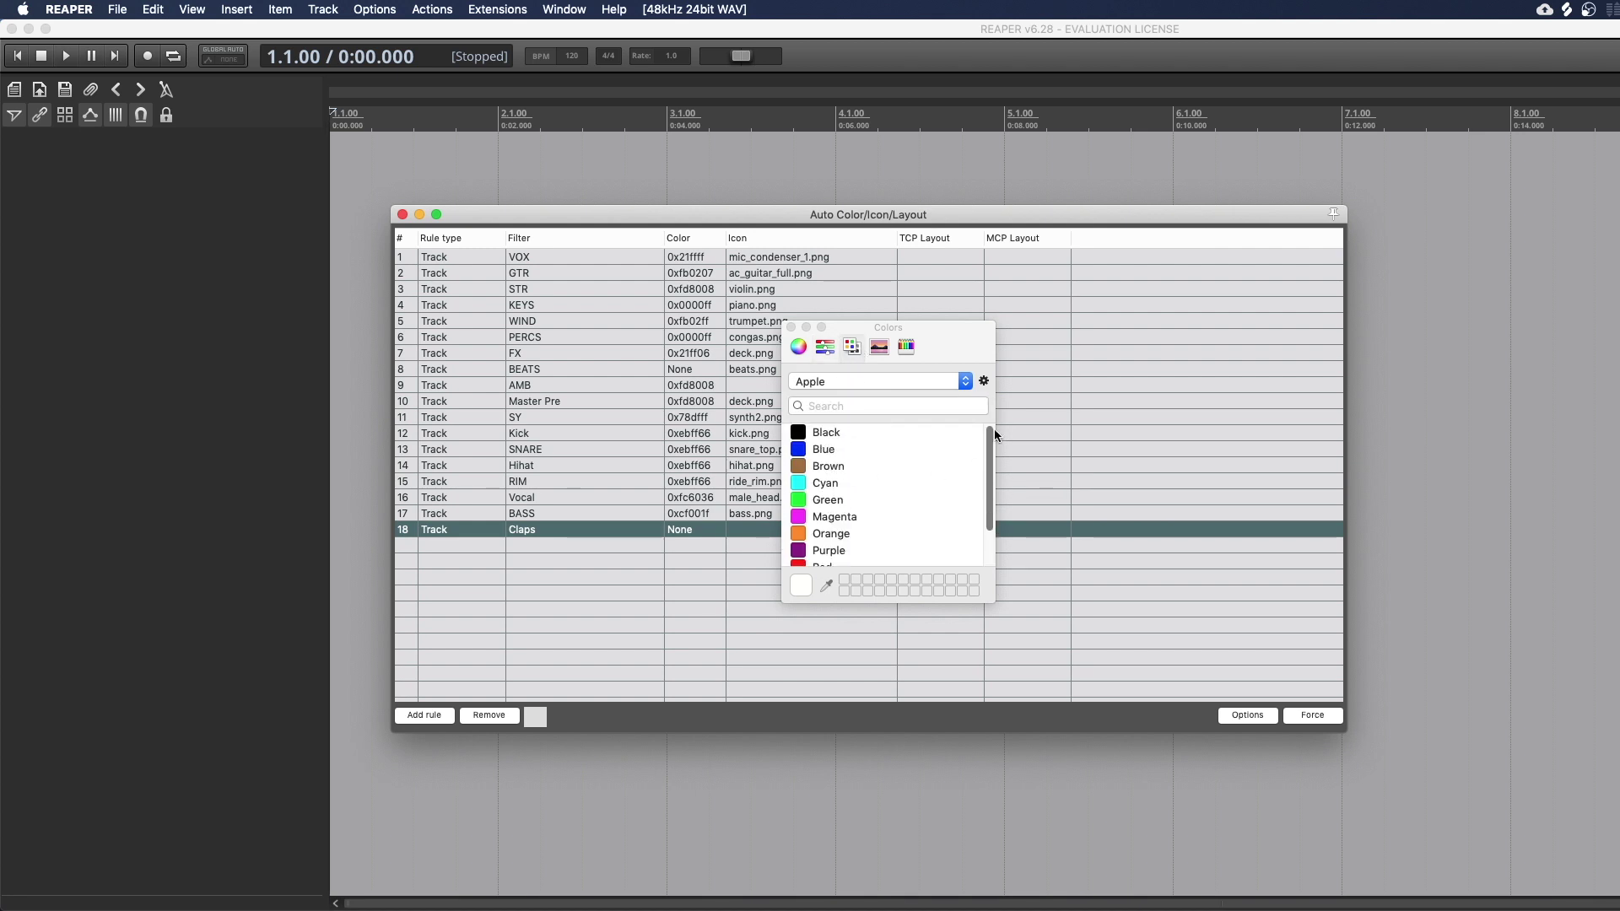
{"action": "left_click", "coordinate": [879, 347]}
{"action": "left_click", "coordinate": [851, 347]}
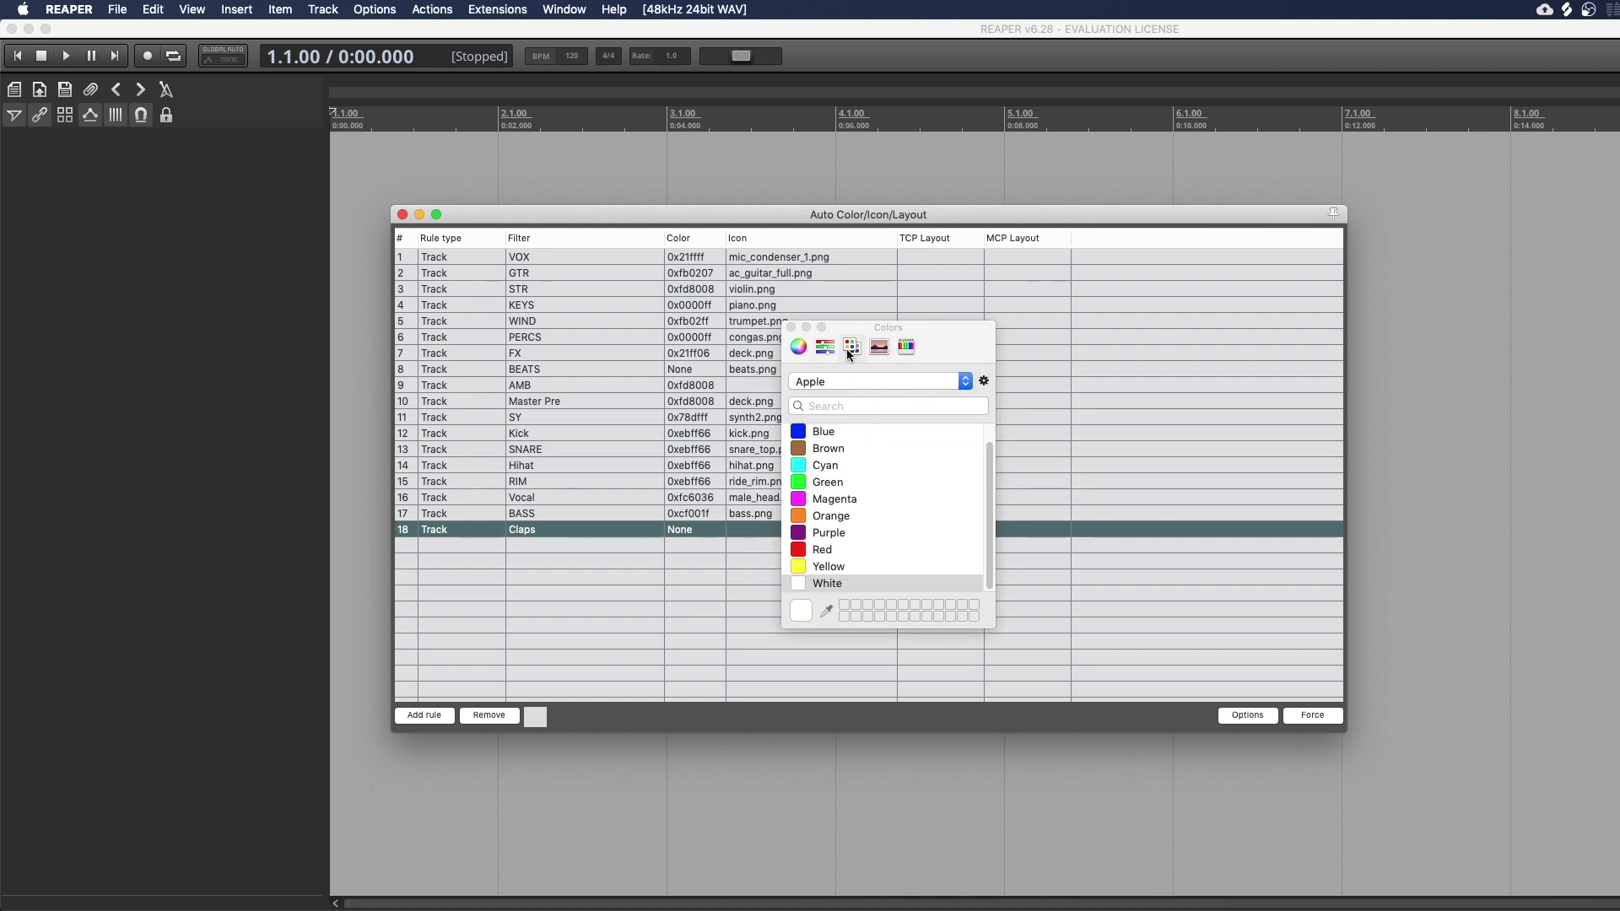
{"action": "left_click", "coordinate": [793, 350]}
{"action": "left_click", "coordinate": [894, 439]}
{"action": "left_click", "coordinate": [891, 422]}
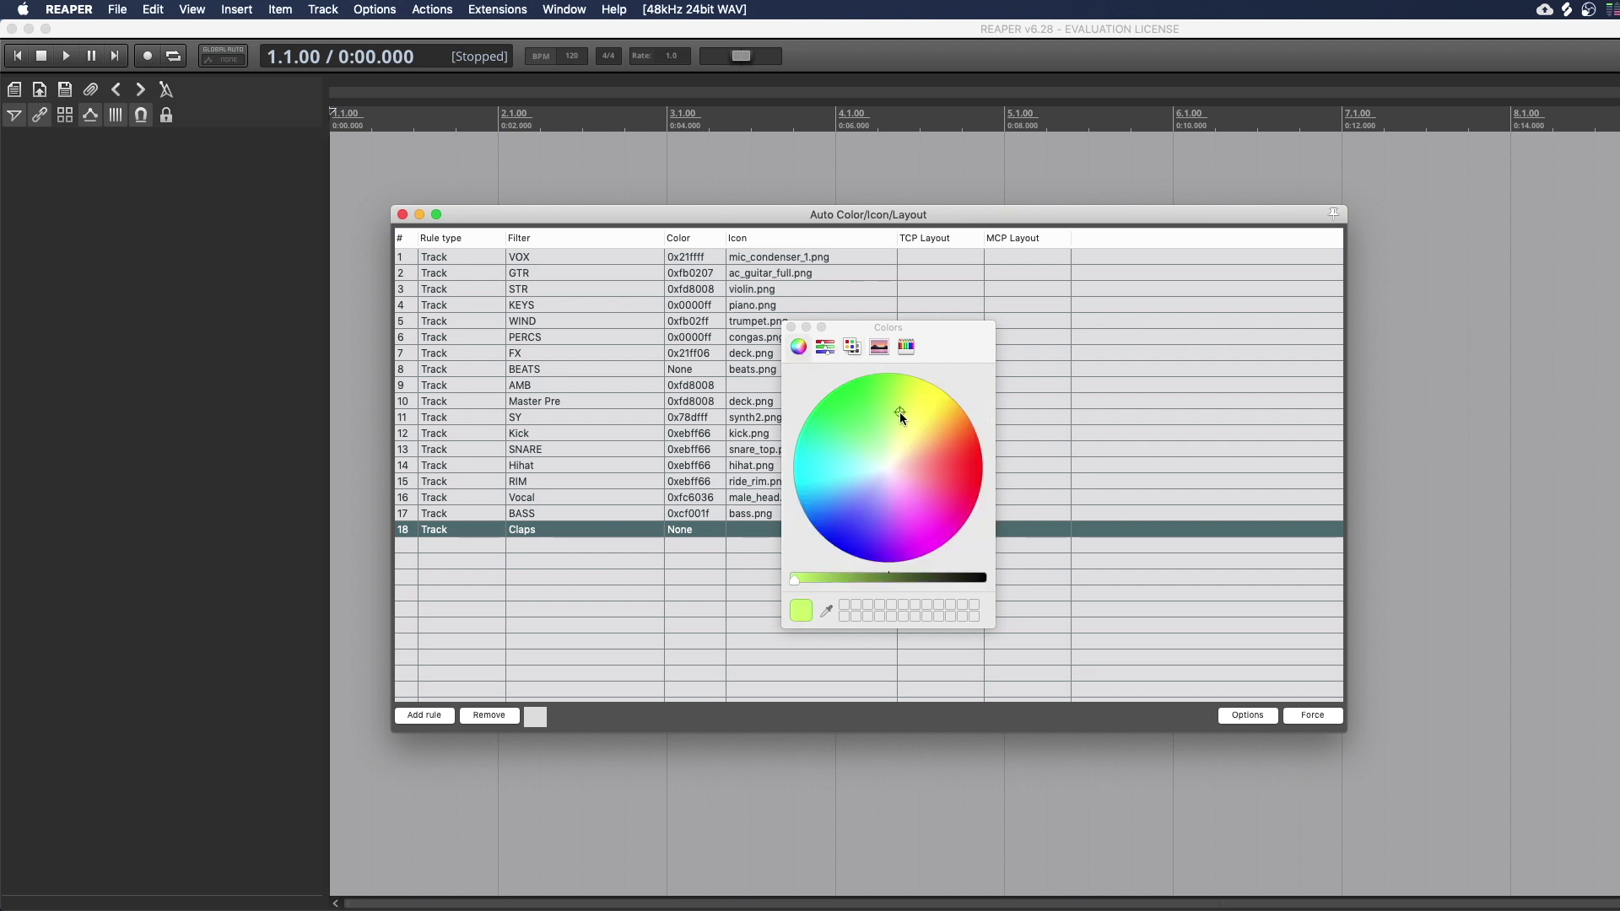
{"action": "left_click", "coordinate": [917, 422]}
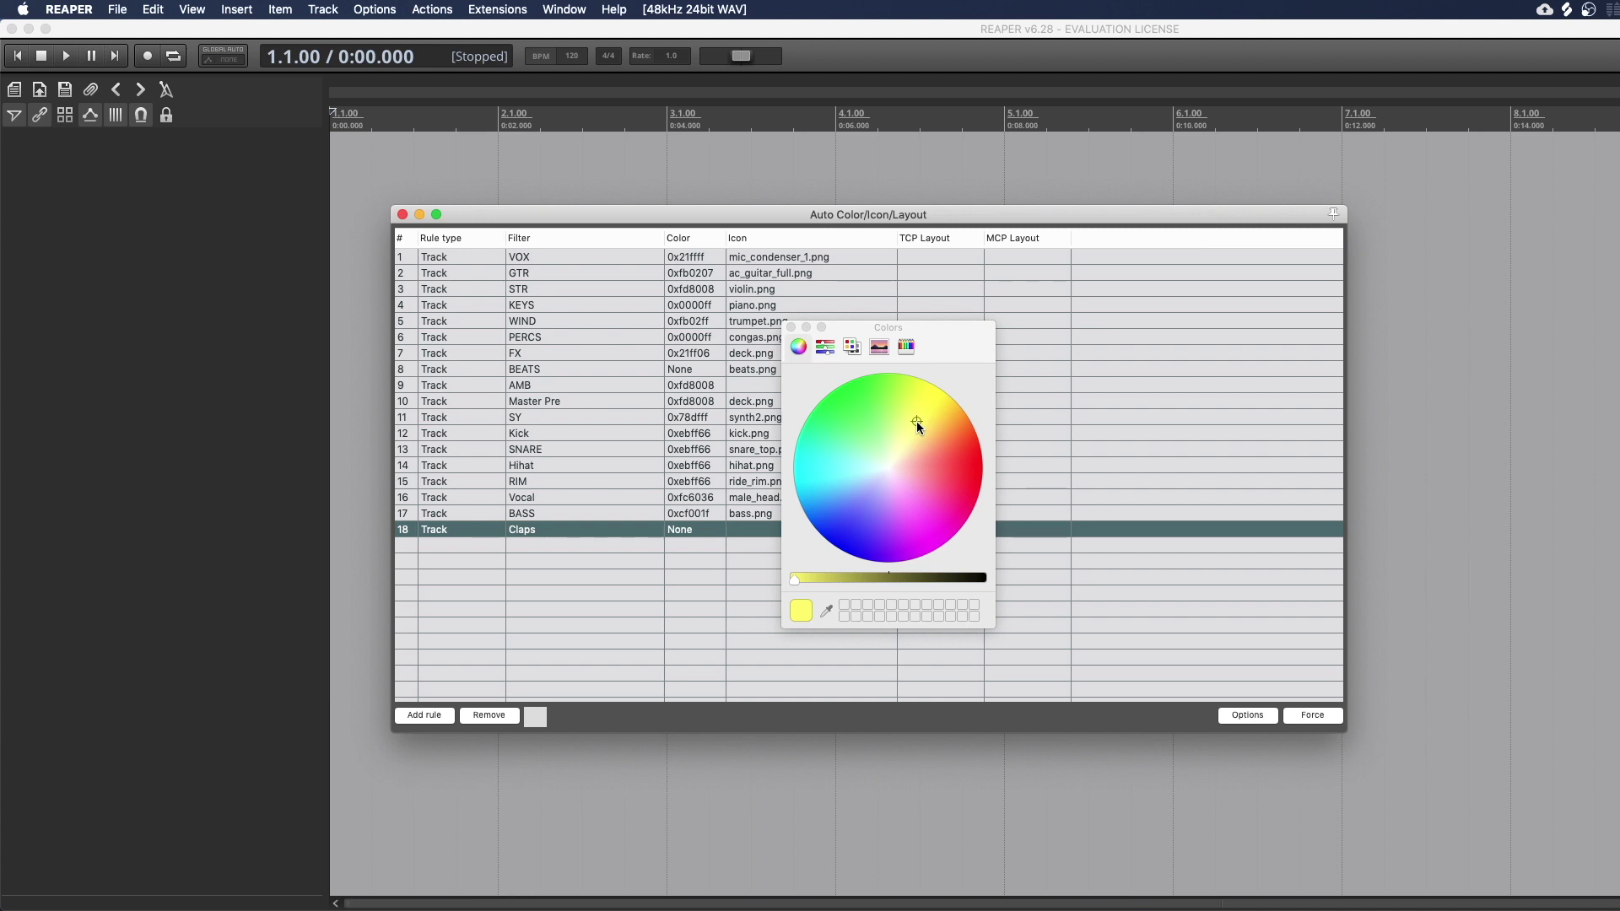
{"action": "left_click", "coordinate": [757, 532]}
Step: Preview the images in the track_icons folder and load drumbox.png as the icon of the Claps rule
{"action": "left_click", "coordinate": [756, 530]}
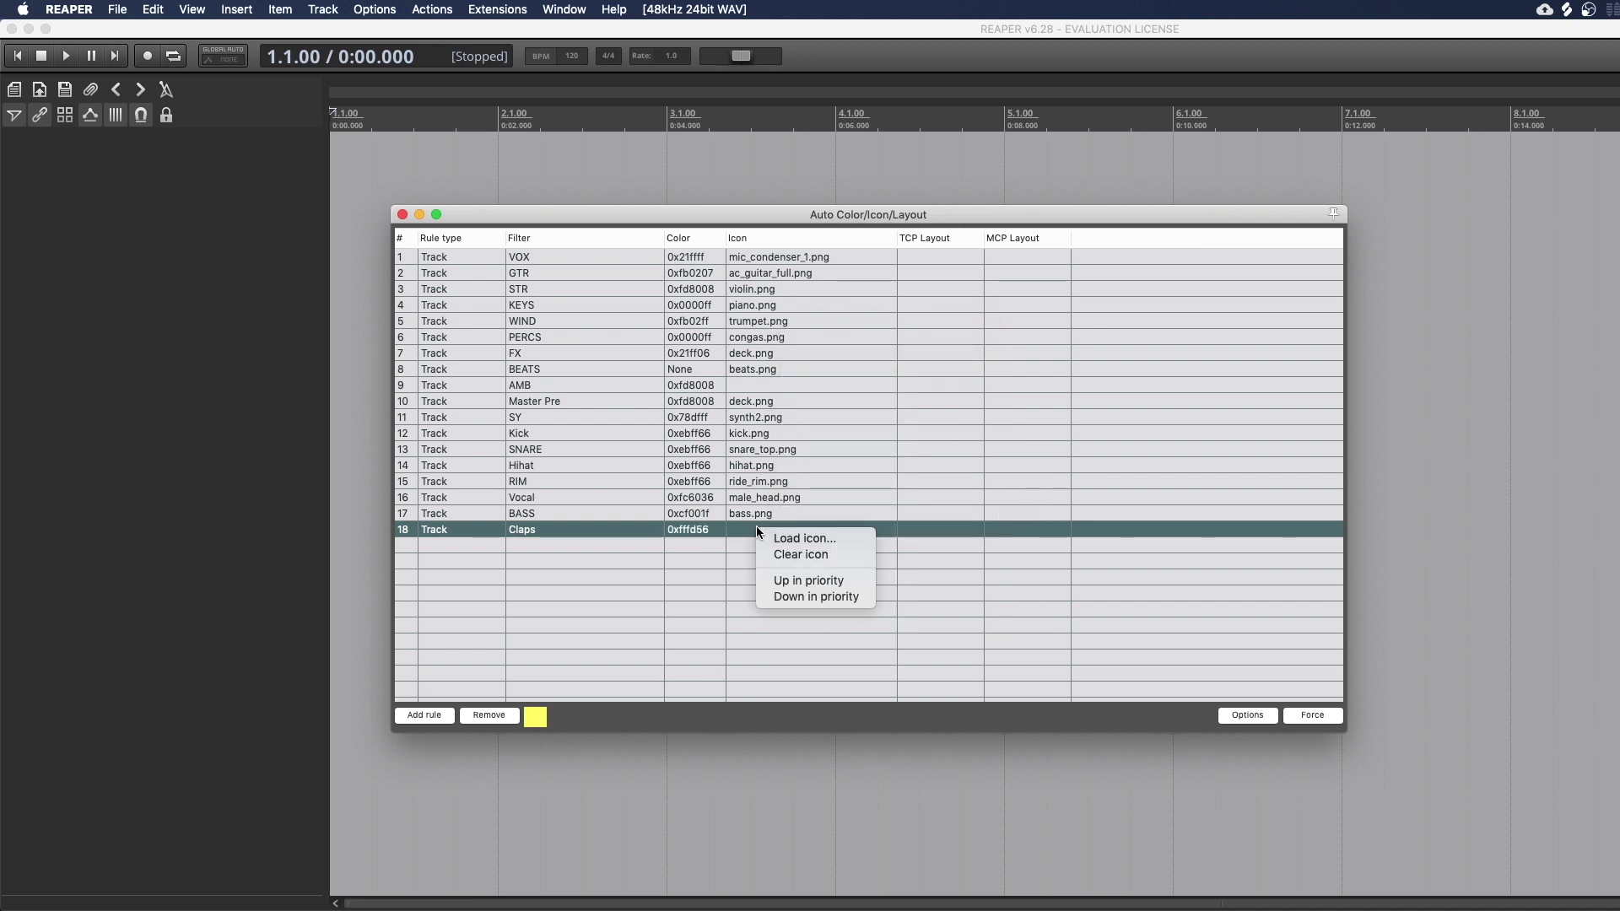
{"action": "left_click", "coordinate": [745, 530]}
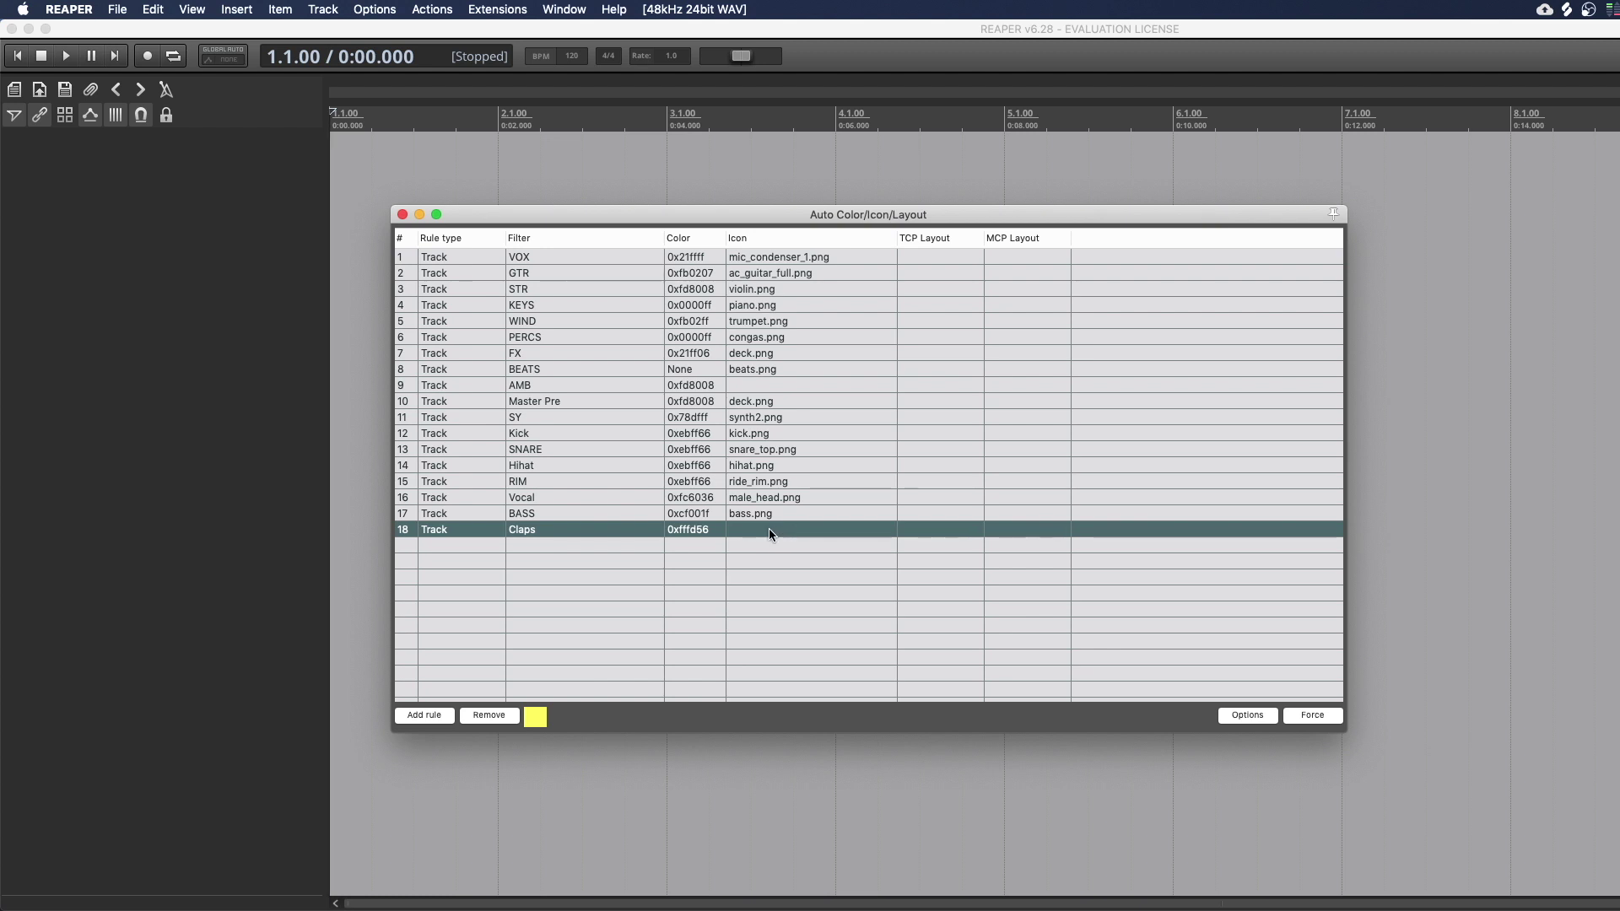
{"action": "left_click", "coordinate": [768, 529]}
{"action": "double_click", "coordinate": [789, 533]}
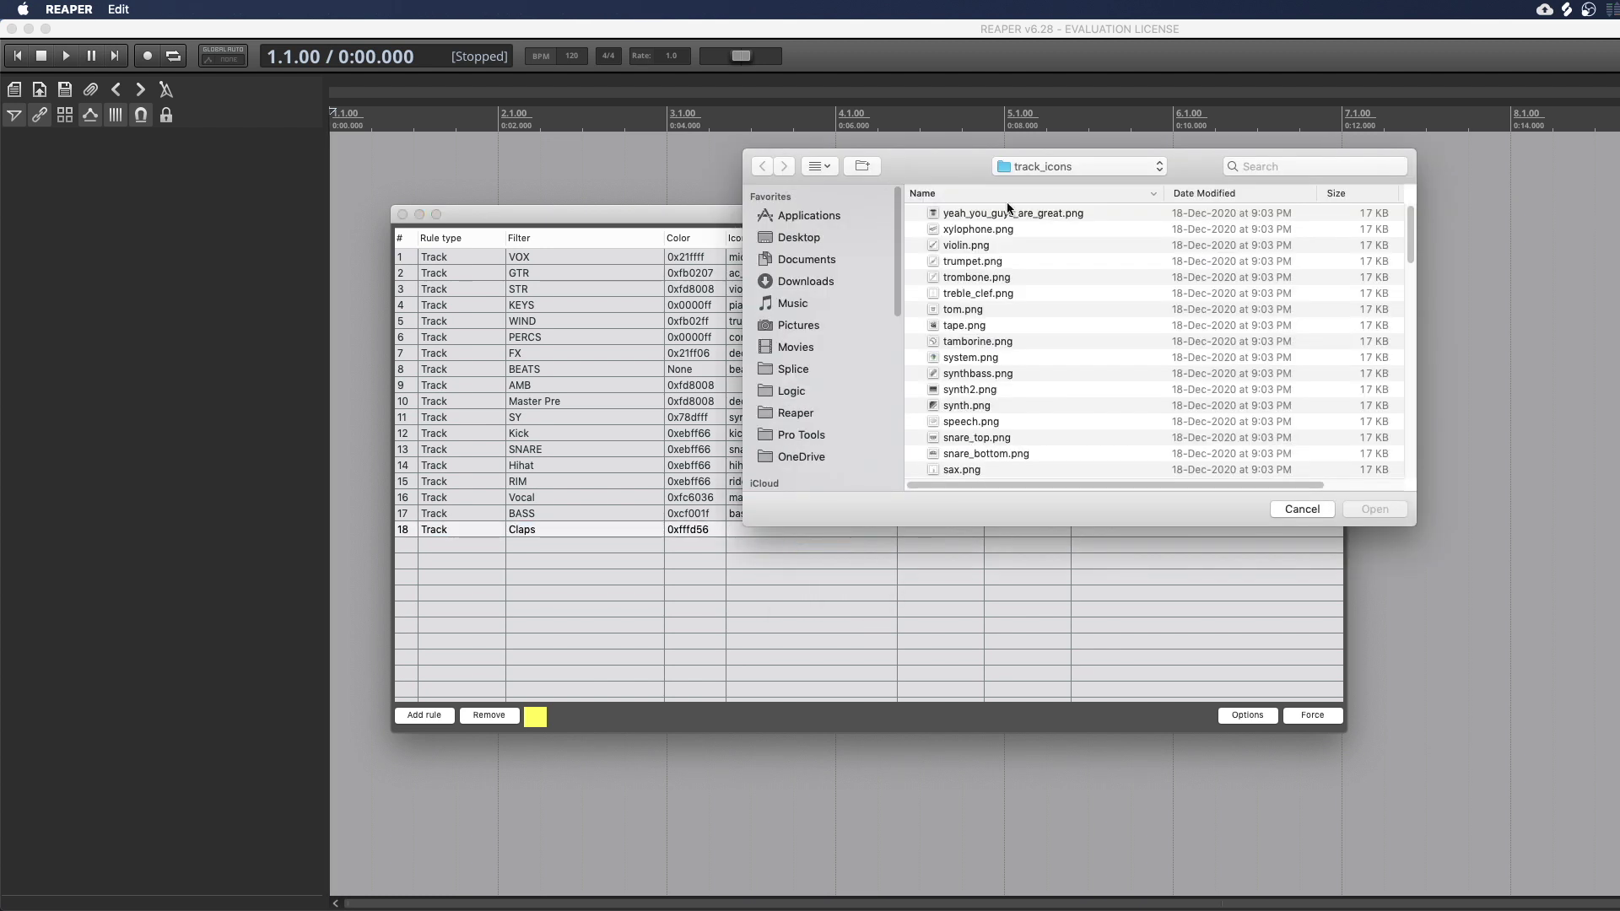
{"action": "left_click", "coordinate": [1031, 213]}
{"action": "key", "text": "space"}
{"action": "key", "text": "Down"}
{"action": "key", "text": "Down"}
{"action": "key", "text": "Down"}
{"action": "key", "text": "Down"}
{"action": "key", "text": "Down"}
{"action": "key", "text": "Down"}
{"action": "key", "text": "Down"}
{"action": "key", "text": "Down"}
{"action": "key", "text": "Down"}
{"action": "key", "text": "Down"}
{"action": "key", "text": "Down"}
{"action": "key", "text": "Down"}
{"action": "key", "text": "Down"}
{"action": "key", "text": "Down"}
{"action": "key", "text": "Down"}
{"action": "key", "text": "Down"}
{"action": "key", "text": "Down"}
{"action": "key", "text": "Down"}
{"action": "key", "text": "Down"}
{"action": "key", "text": "Down"}
{"action": "key", "text": "Down"}
{"action": "key", "text": "Down"}
{"action": "key", "text": "Down"}
{"action": "key", "text": "Down"}
{"action": "key", "text": "Down"}
{"action": "key", "text": "Down"}
{"action": "key", "text": "Down"}
{"action": "key", "text": "Down"}
{"action": "key", "text": "Down"}
{"action": "key", "text": "Down"}
{"action": "key", "text": "Down"}
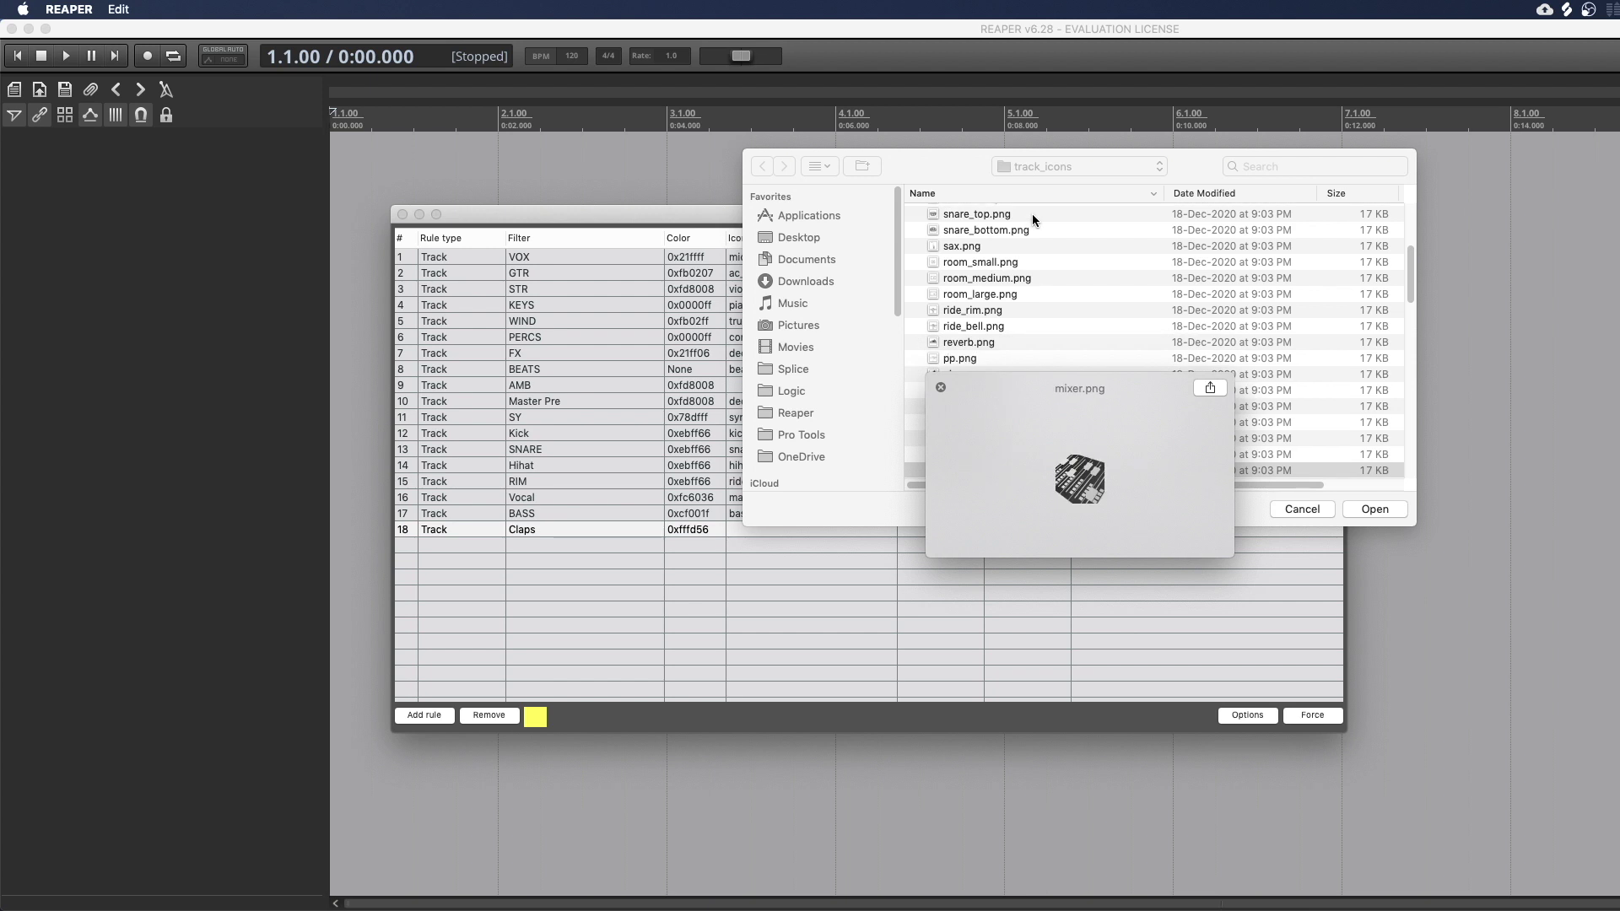
{"action": "key", "text": "Down"}
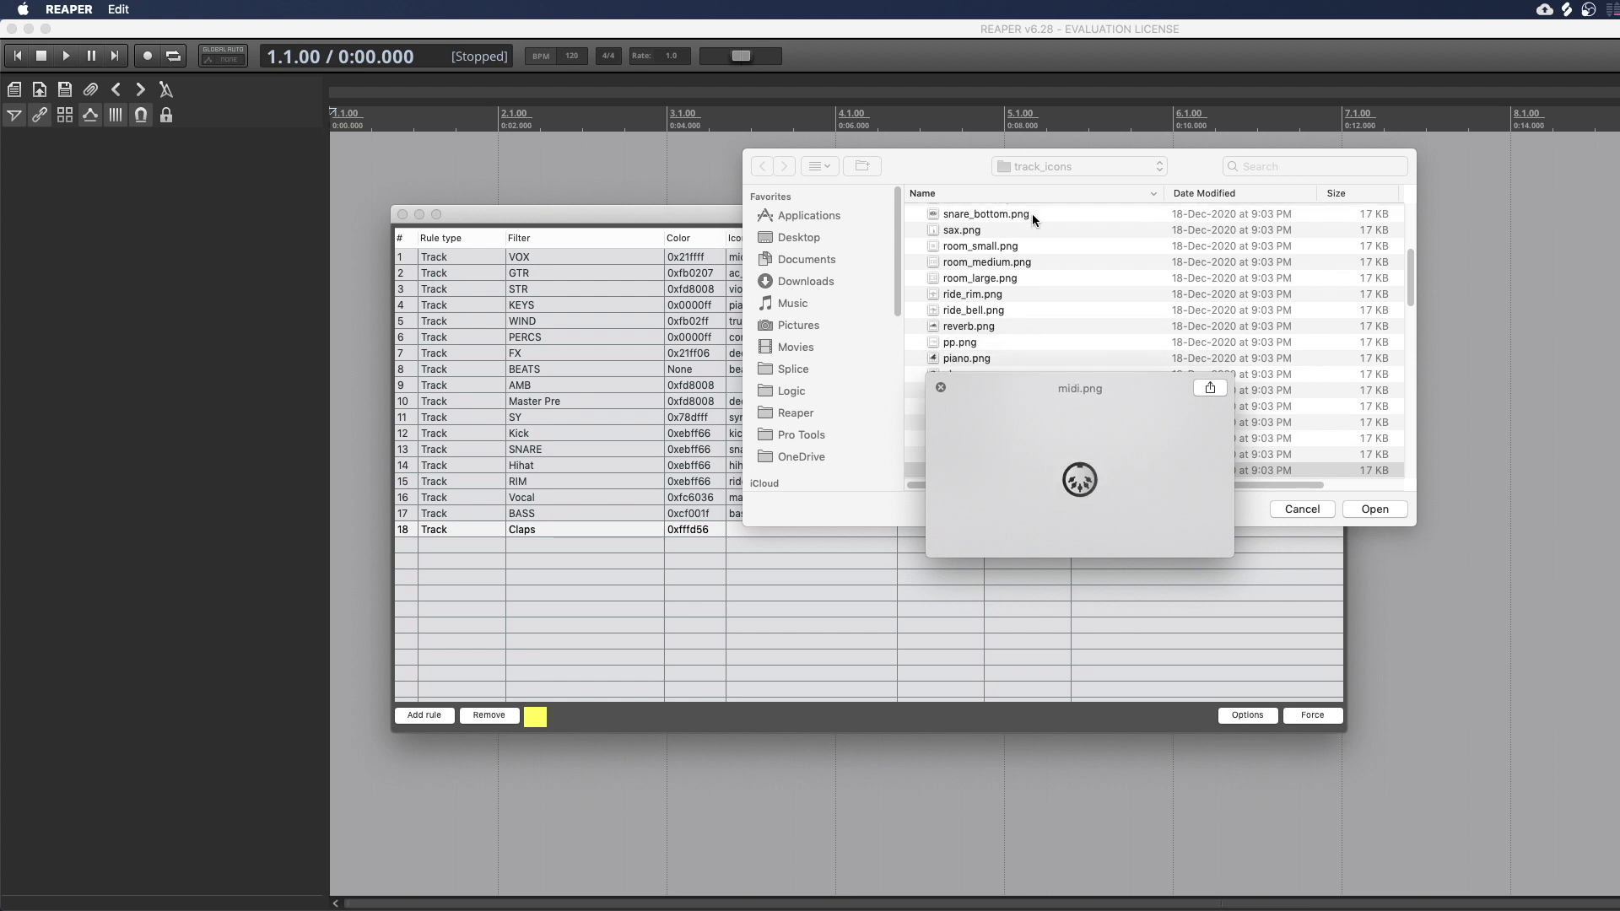
{"action": "key", "text": "Down"}
{"action": "key", "text": "Down"}
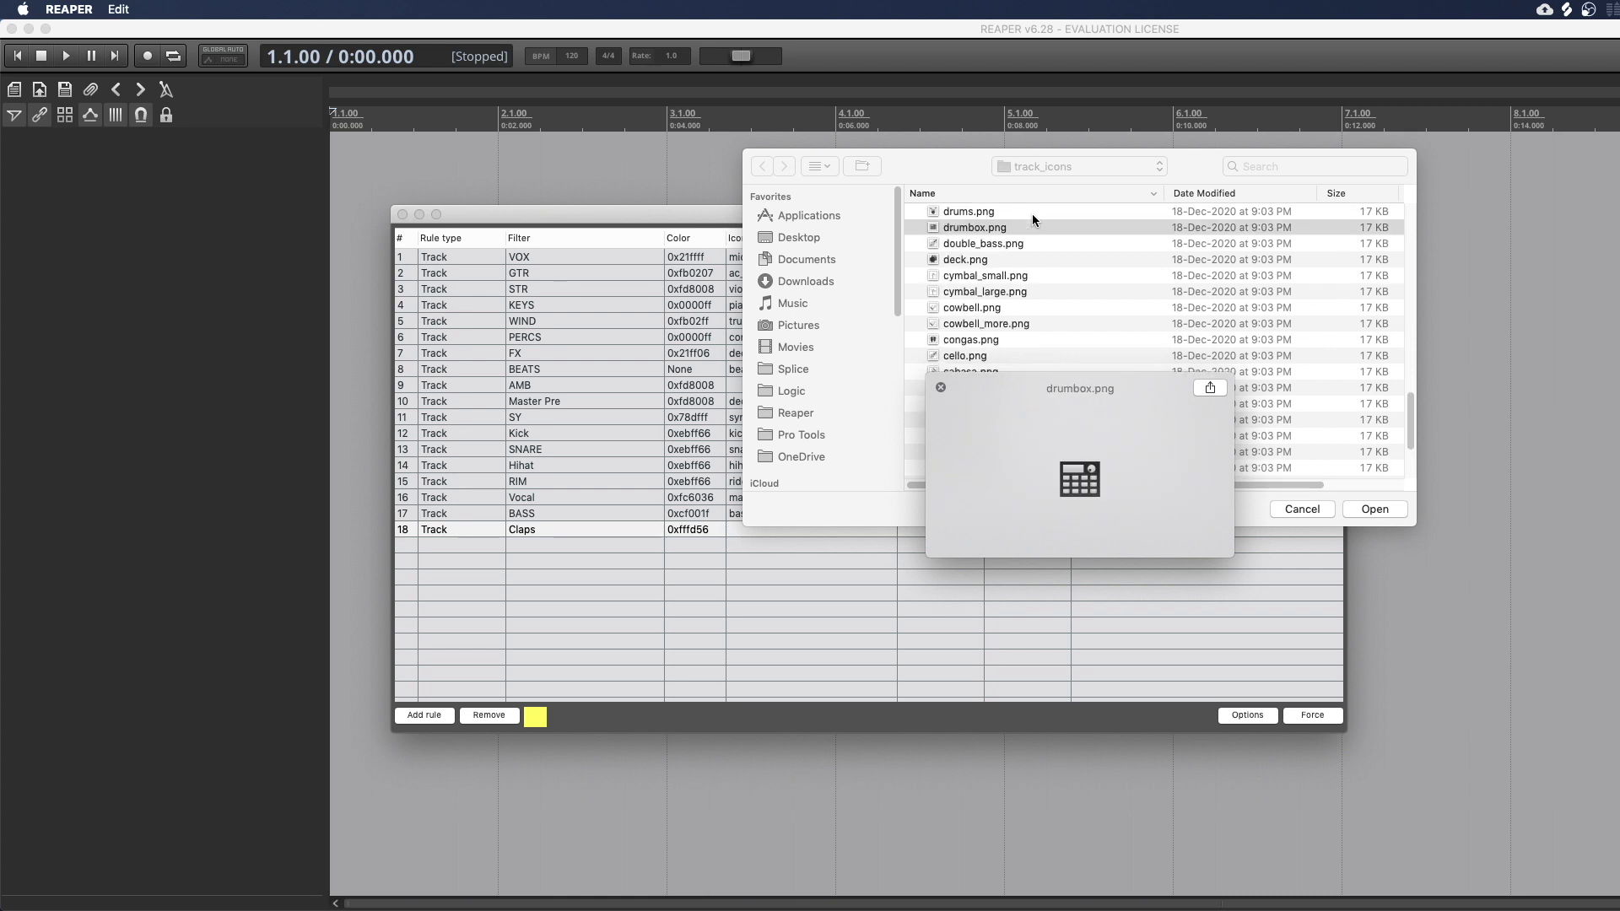
{"action": "key", "text": "space"}
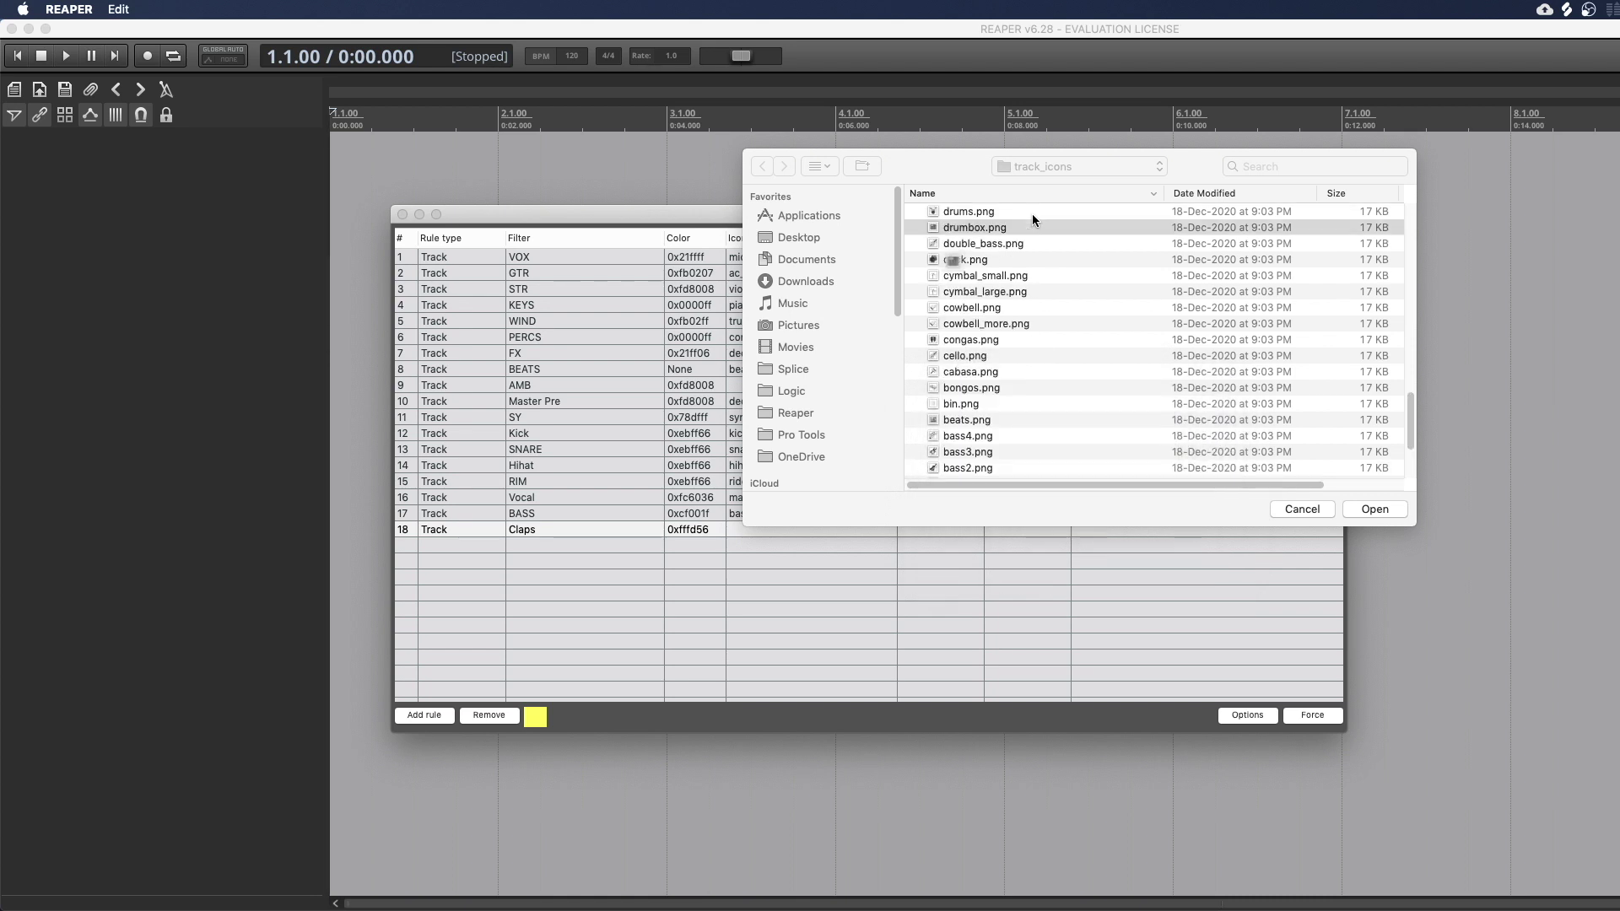
{"action": "key", "text": "Return"}
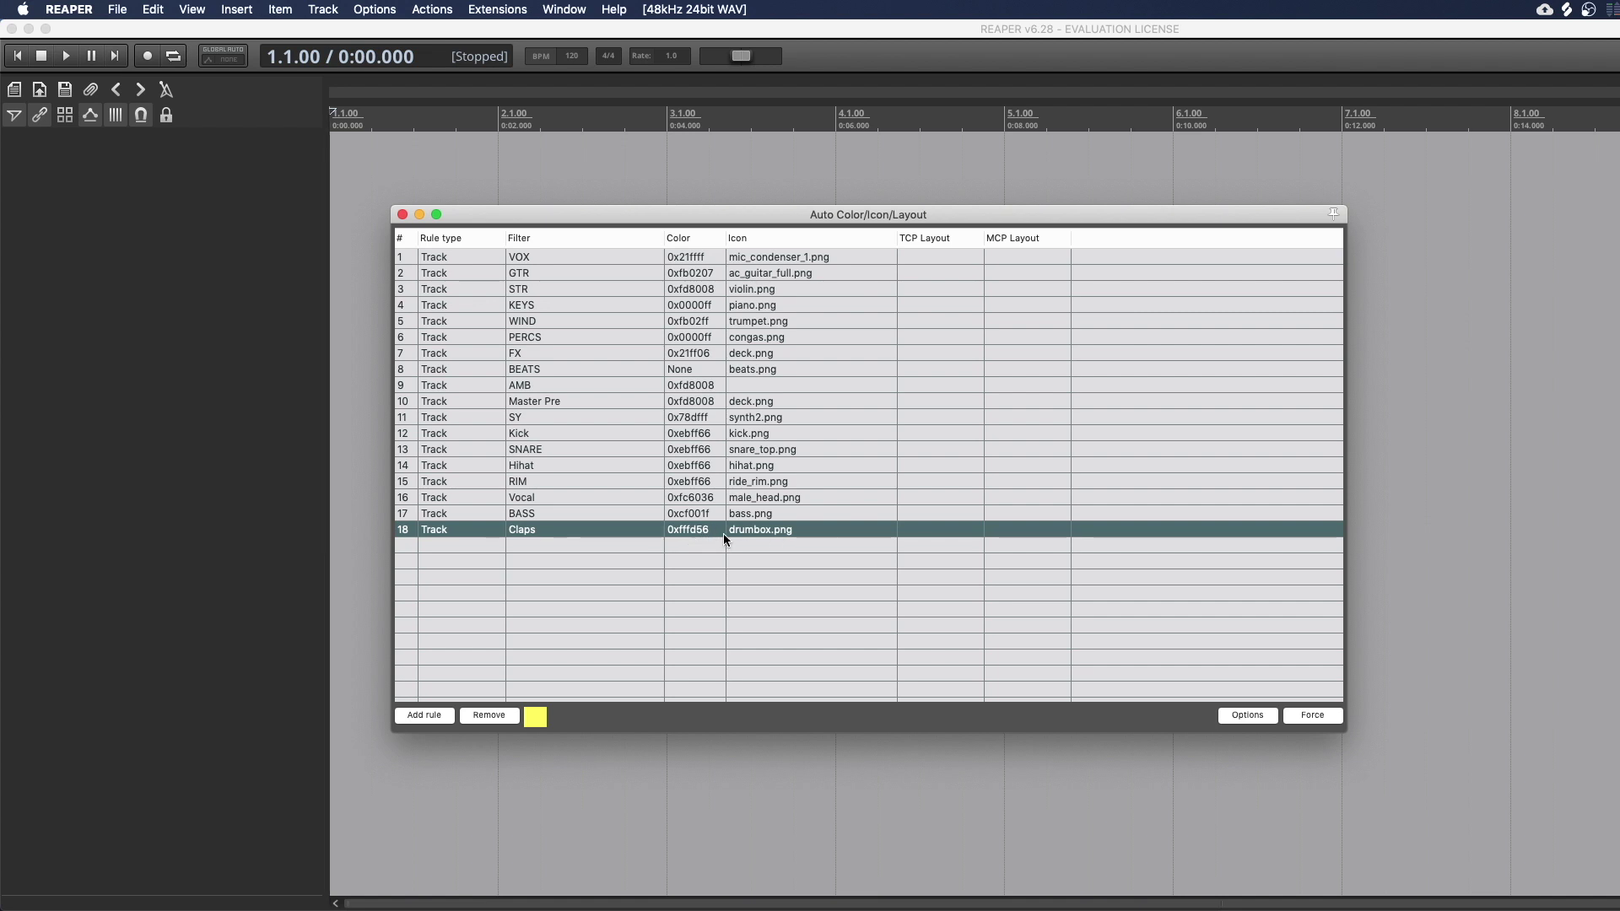
Step: Move the rules window clear of the track area, insert a new track and name it Claps
{"action": "left_click_drag", "start_coordinate": [489, 219], "coordinate": [713, 361]}
{"action": "right_click", "coordinate": [154, 177]}
{"action": "left_click", "coordinate": [194, 187]}
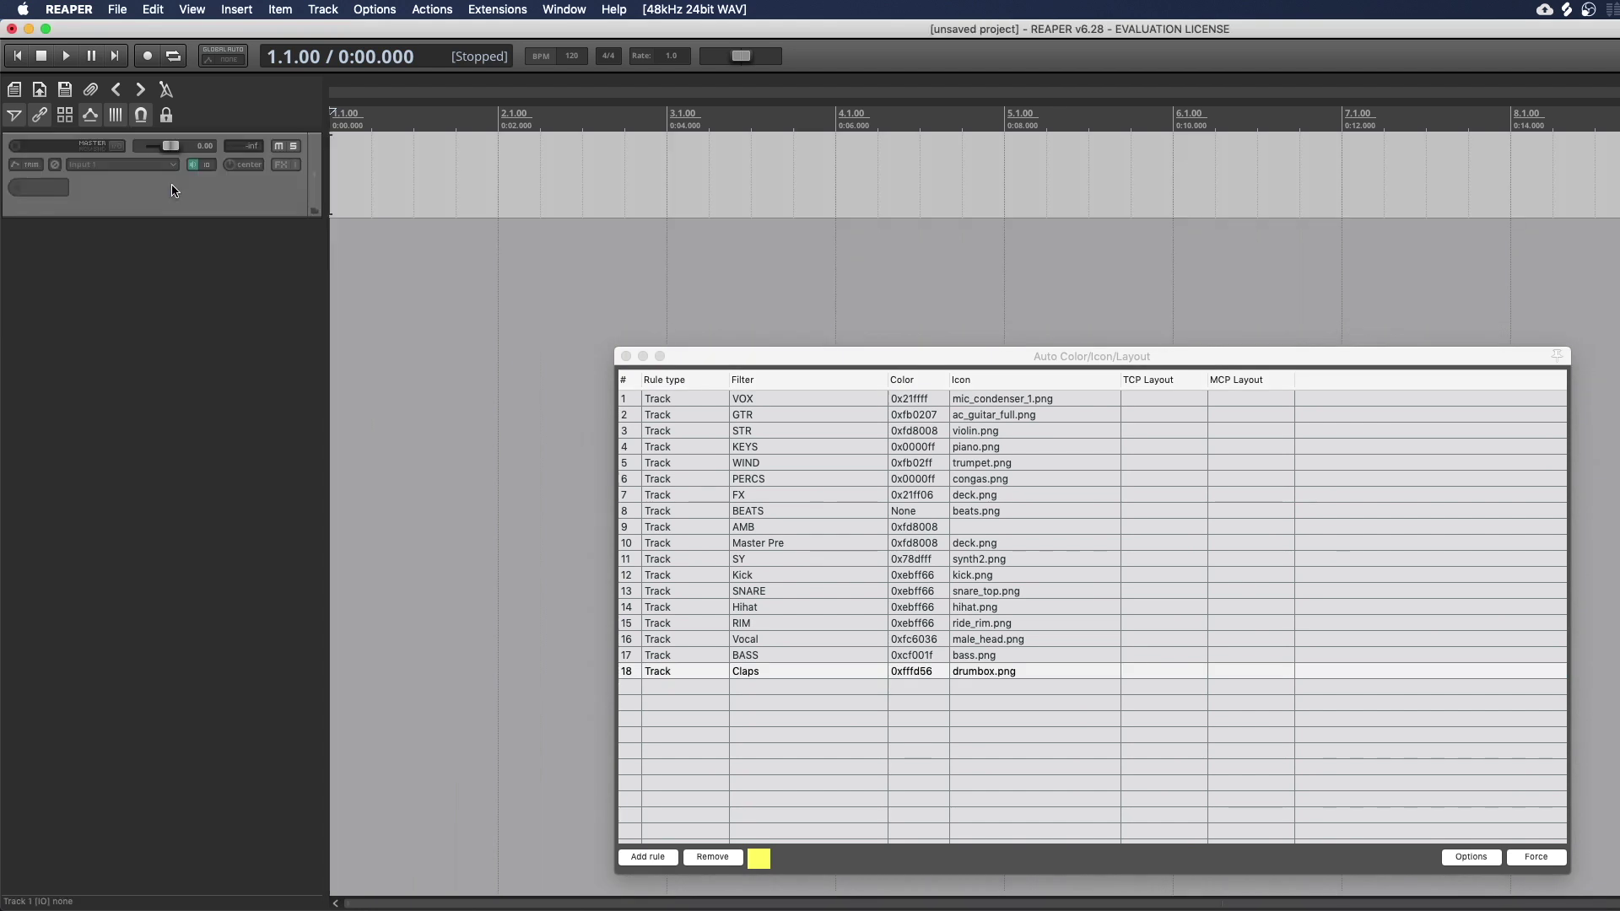
{"action": "double_click", "coordinate": [64, 152]}
{"action": "type", "text": "Claps"}
{"action": "key", "text": "Return"}
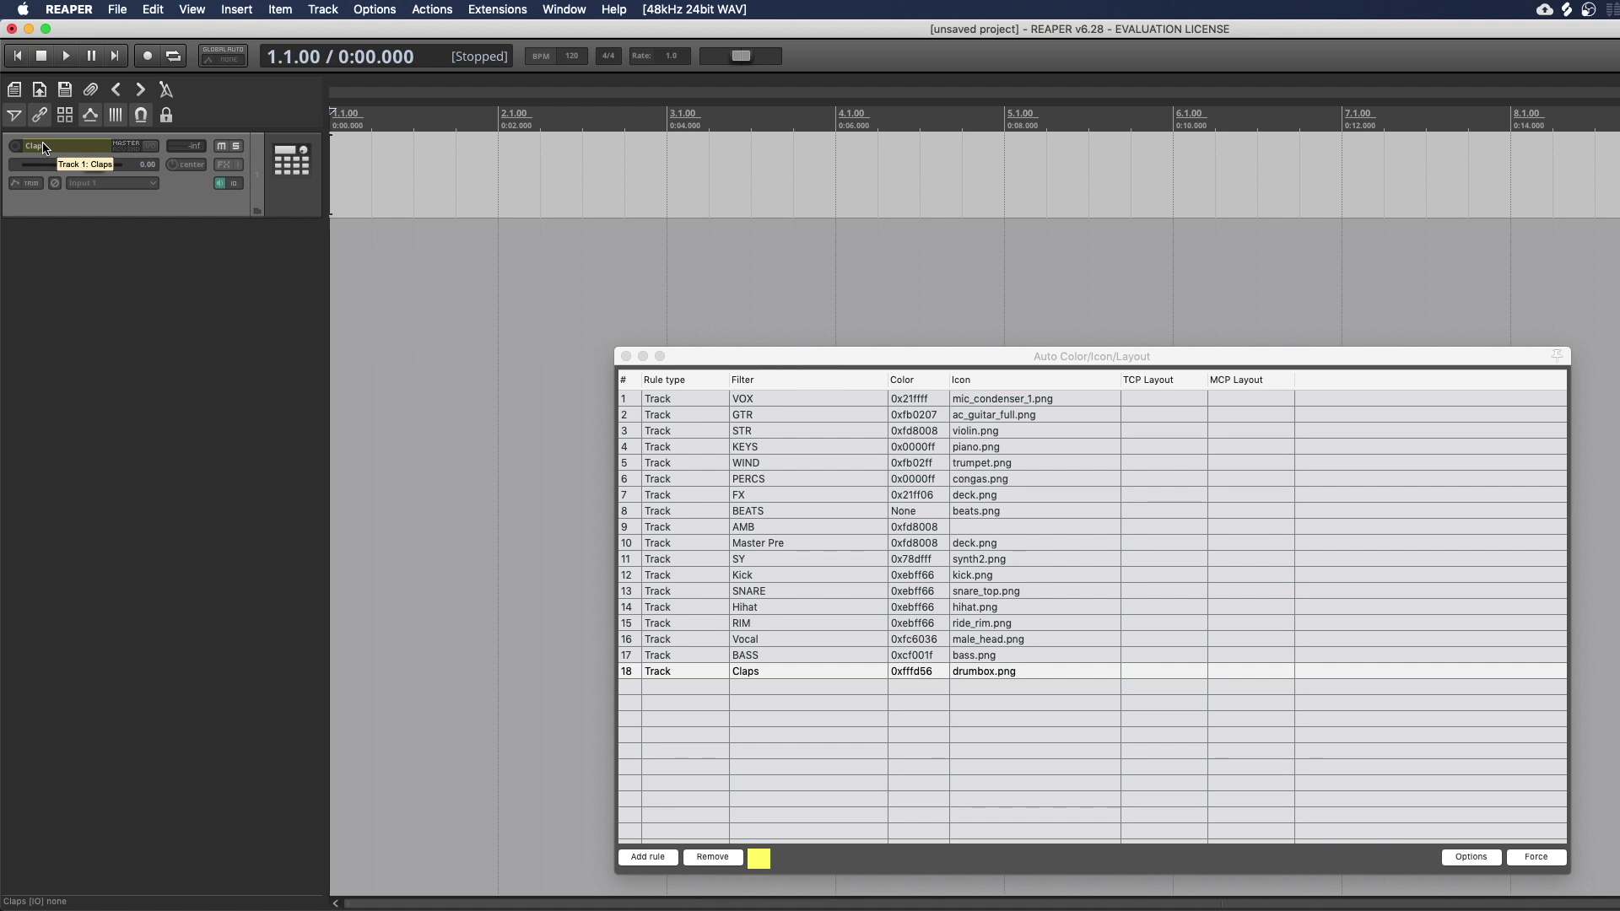
Step: Change the rule type of the Claps rule from Track to Marker
{"action": "left_click", "coordinate": [667, 671]}
{"action": "right_click", "coordinate": [666, 672]}
{"action": "left_click", "coordinate": [696, 695]}
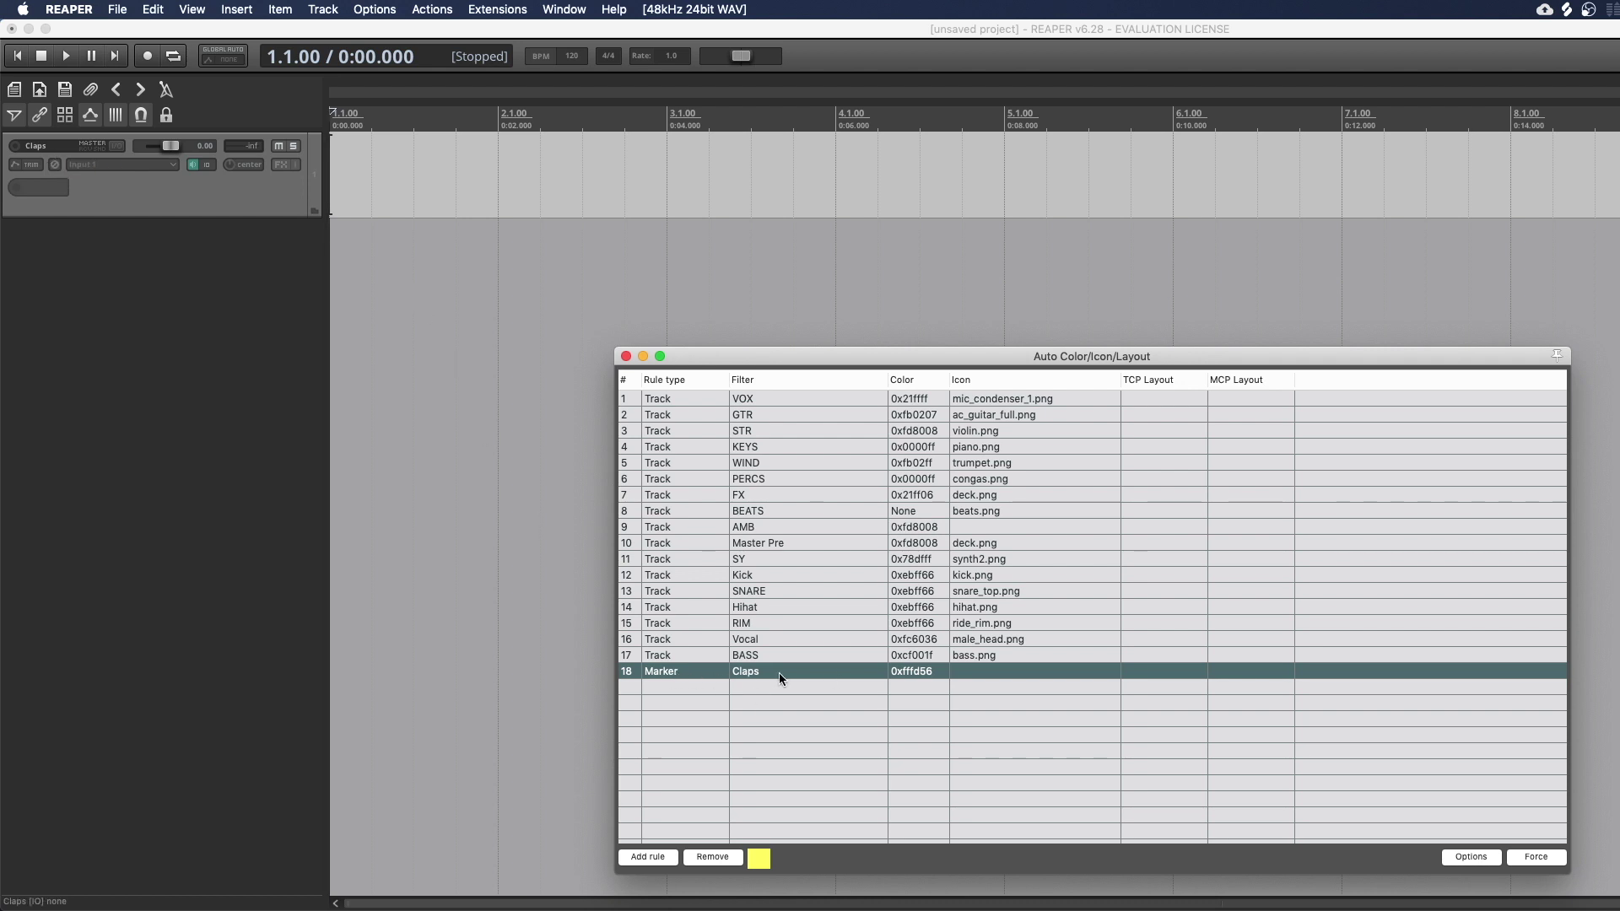
Step: Insert a marker at the start of the timeline and name it Claps
{"action": "left_click", "coordinate": [334, 115]}
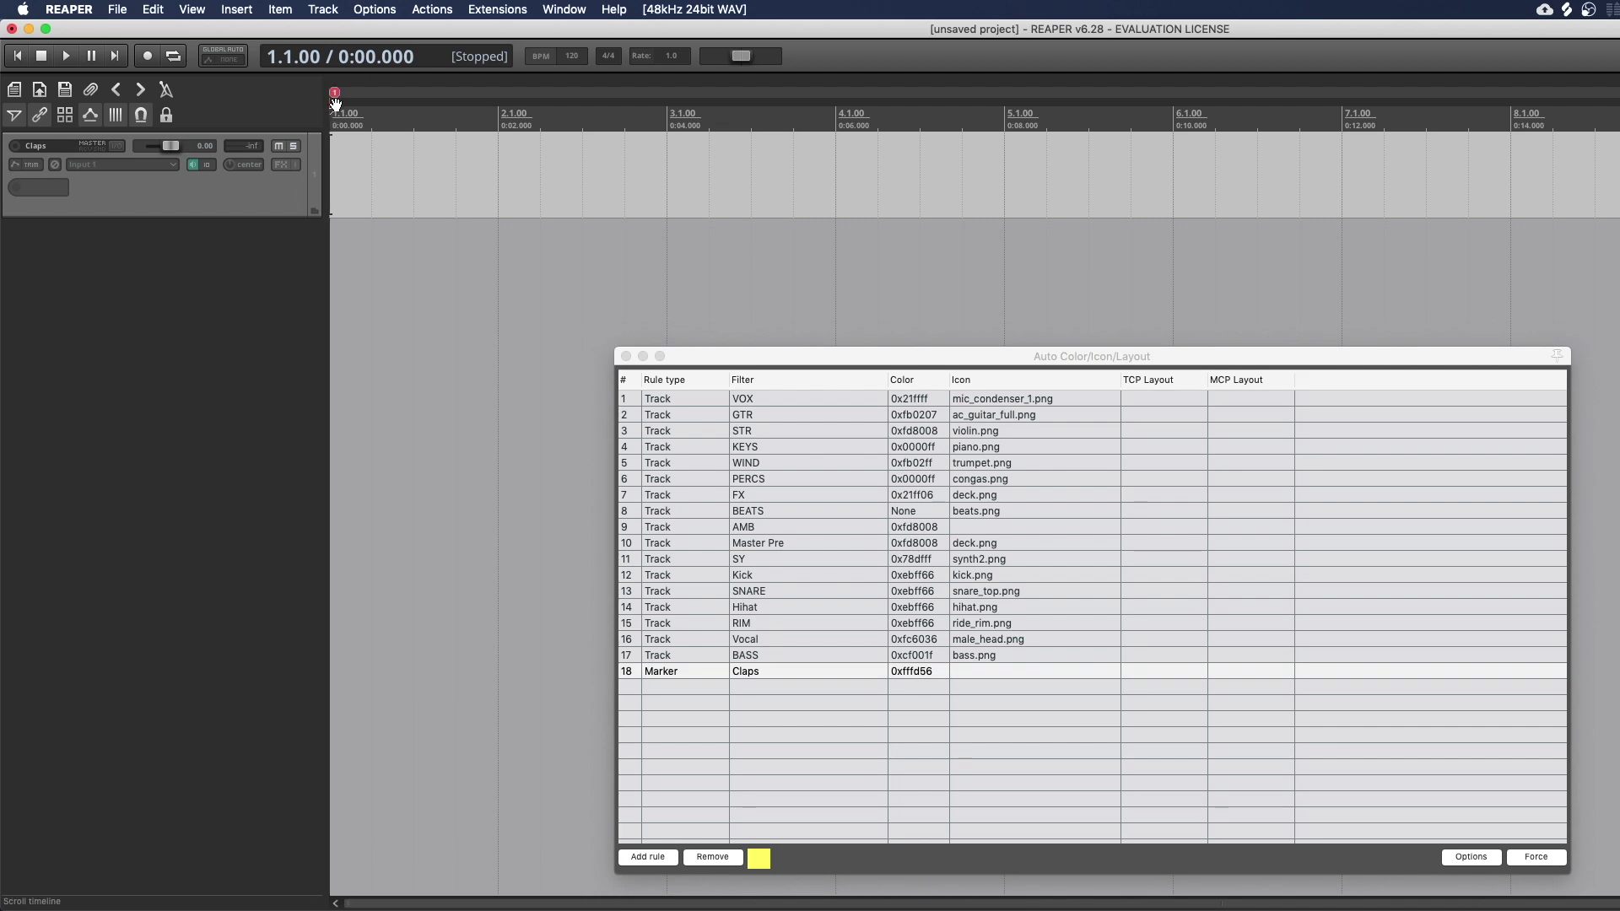
{"action": "double_click", "coordinate": [336, 96]}
{"action": "type", "text": "Claps"}
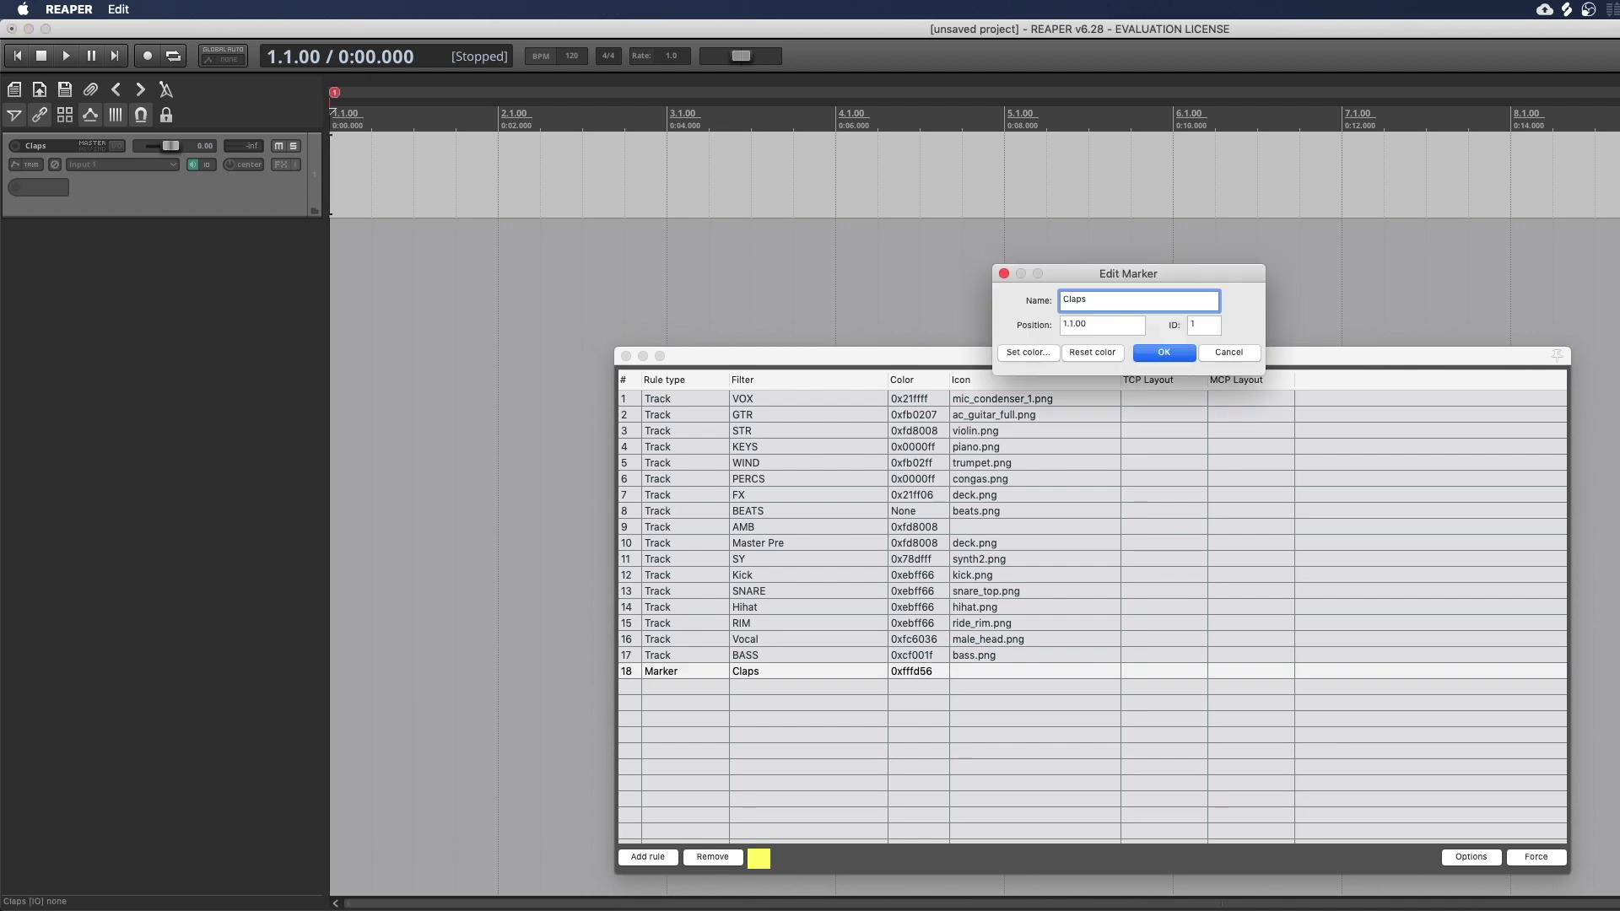
{"action": "key", "text": "Return"}
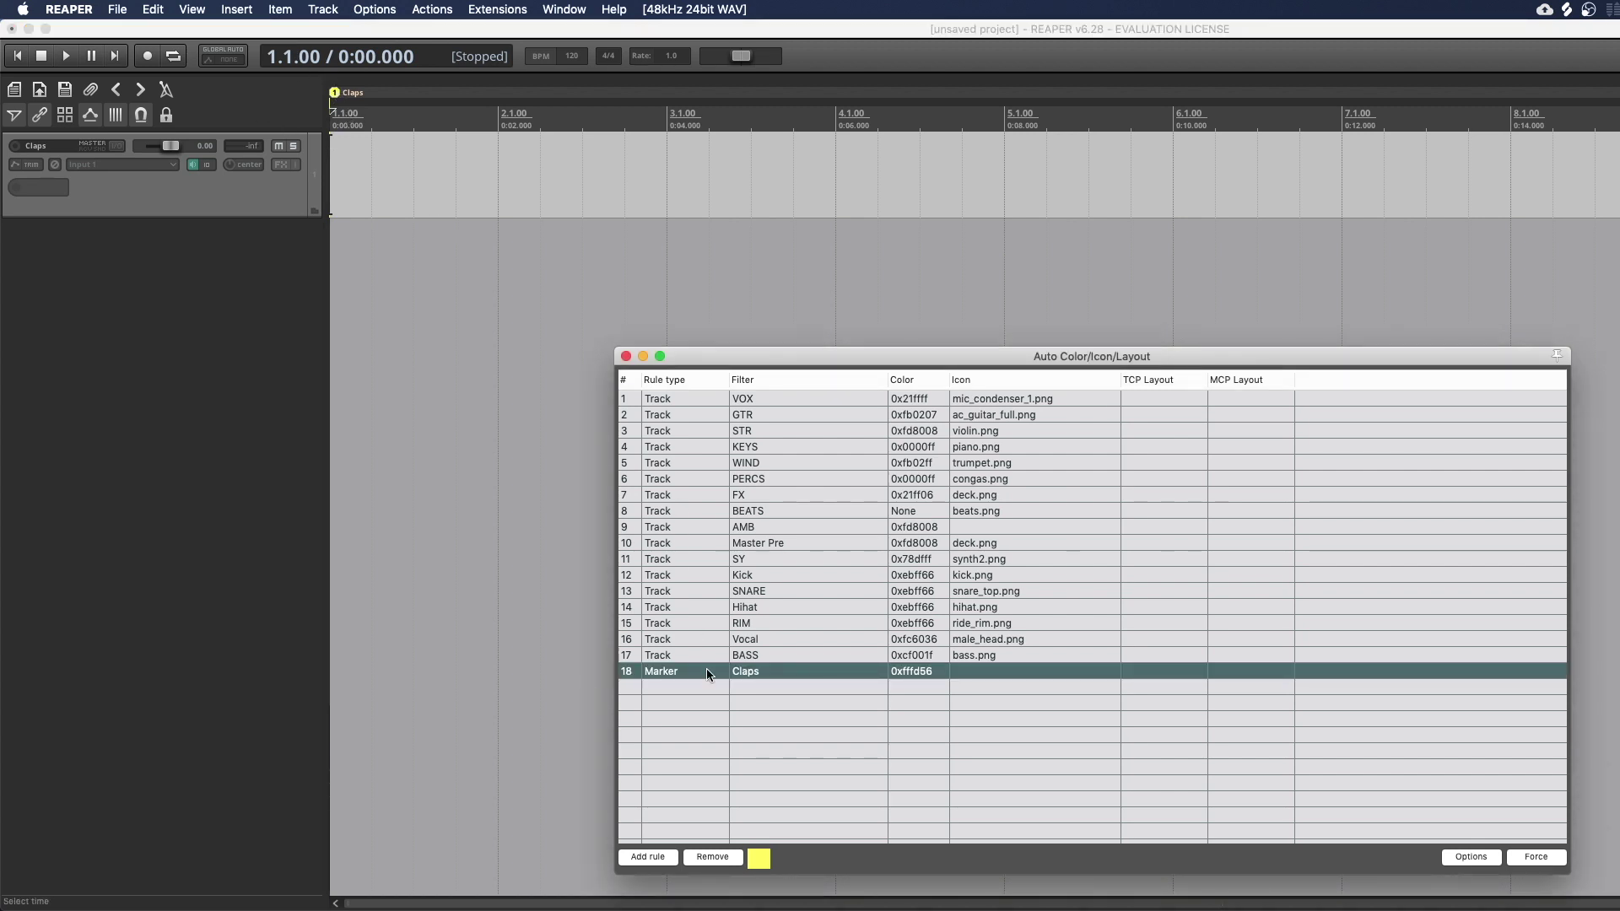
Step: Change the rule type of the Claps rule to Region and insert a one-measure MIDI item at the start of the Claps track
{"action": "left_click", "coordinate": [671, 671]}
{"action": "left_click", "coordinate": [692, 710]}
{"action": "left_click", "coordinate": [335, 95]}
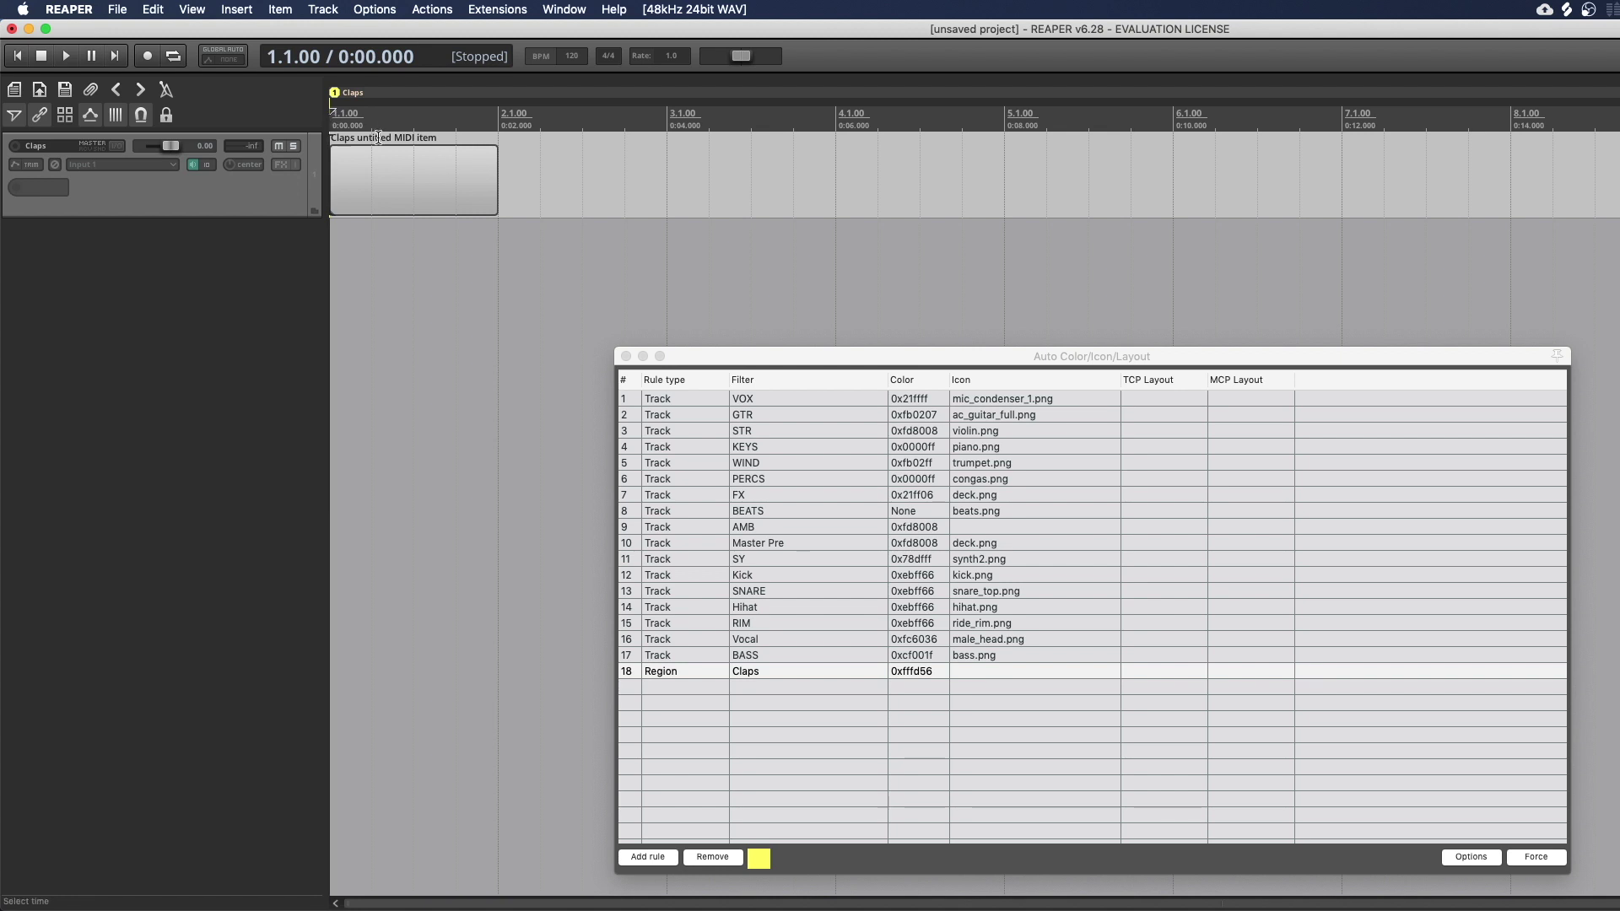
Step: Select the Claps MIDI item, search the actions for "create region" and create a region from the item
{"action": "left_click", "coordinate": [360, 160]}
{"action": "key", "text": "question"}
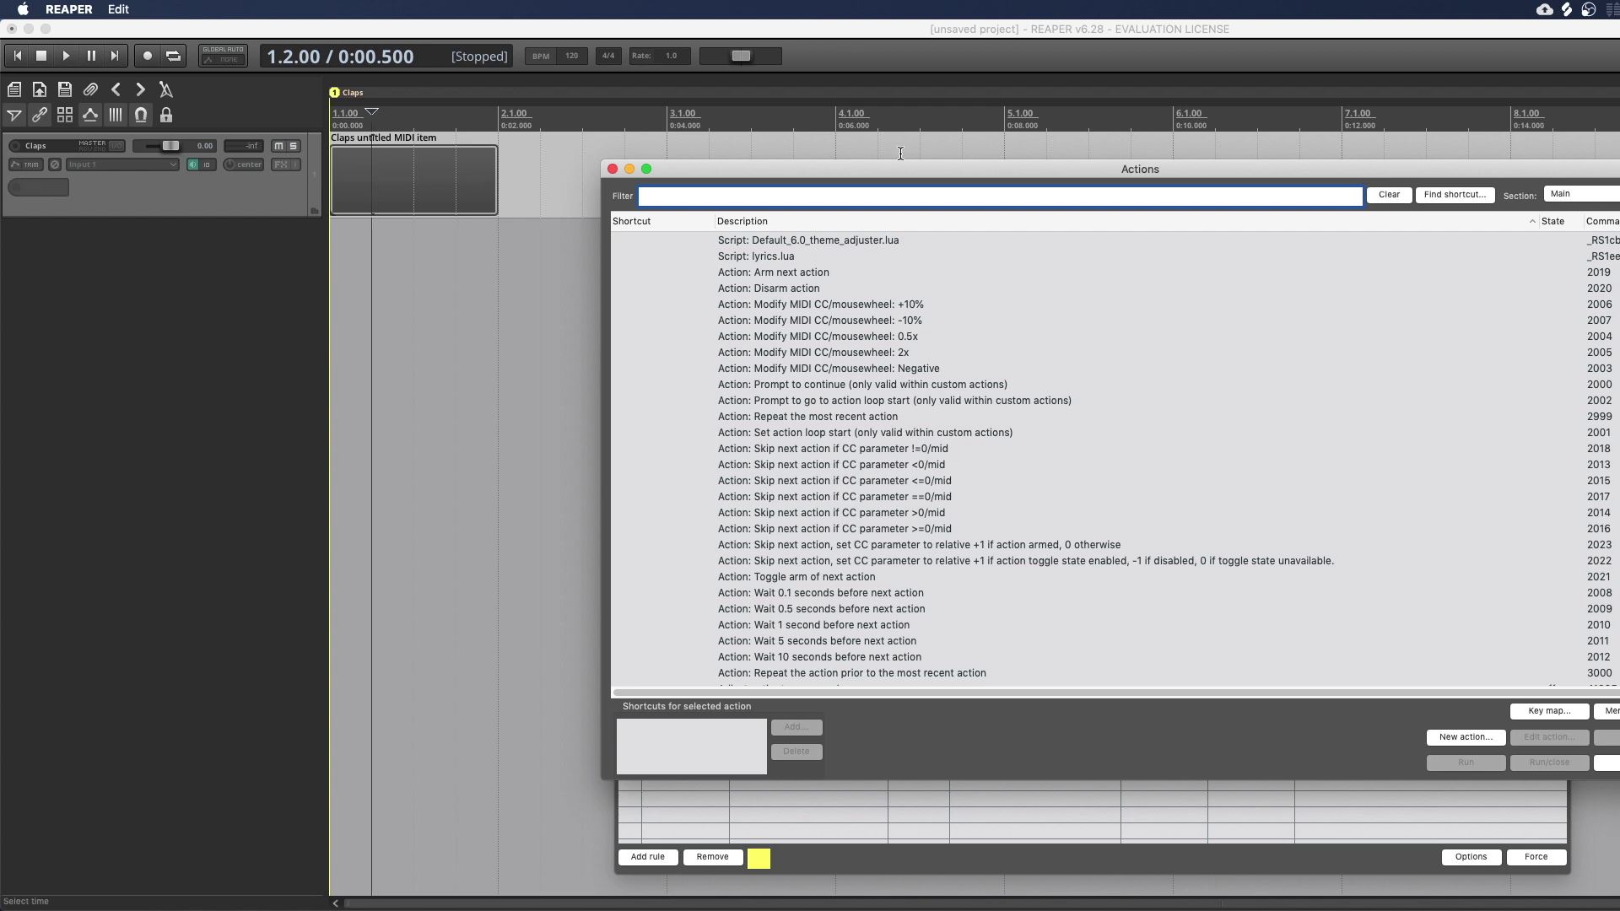
{"action": "type", "text": "create region"}
{"action": "left_click", "coordinate": [934, 256]}
{"action": "key", "text": "Return"}
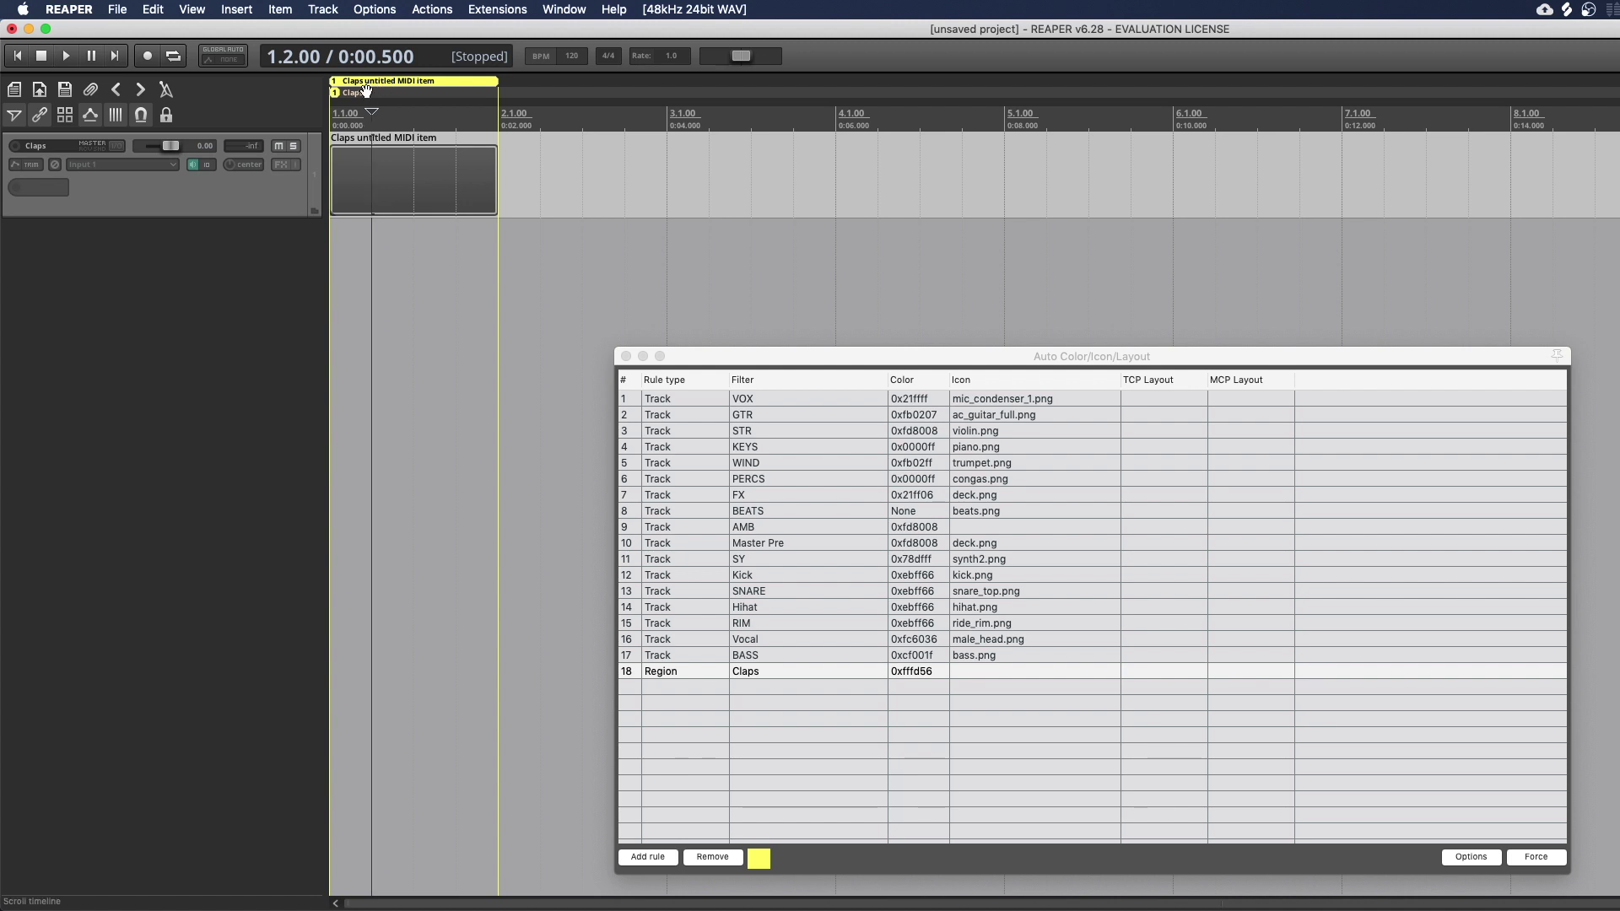
Step: Rename the new region as Intro
{"action": "right_click", "coordinate": [408, 82]}
{"action": "left_click", "coordinate": [445, 95]}
{"action": "key", "text": "BackSpace"}
{"action": "key", "text": "Return"}
Step: Open the Region/Marker Manager from the region's settings, move it aside and select the Claps marker and Intro region entries in turn
{"action": "double_click", "coordinate": [335, 82]}
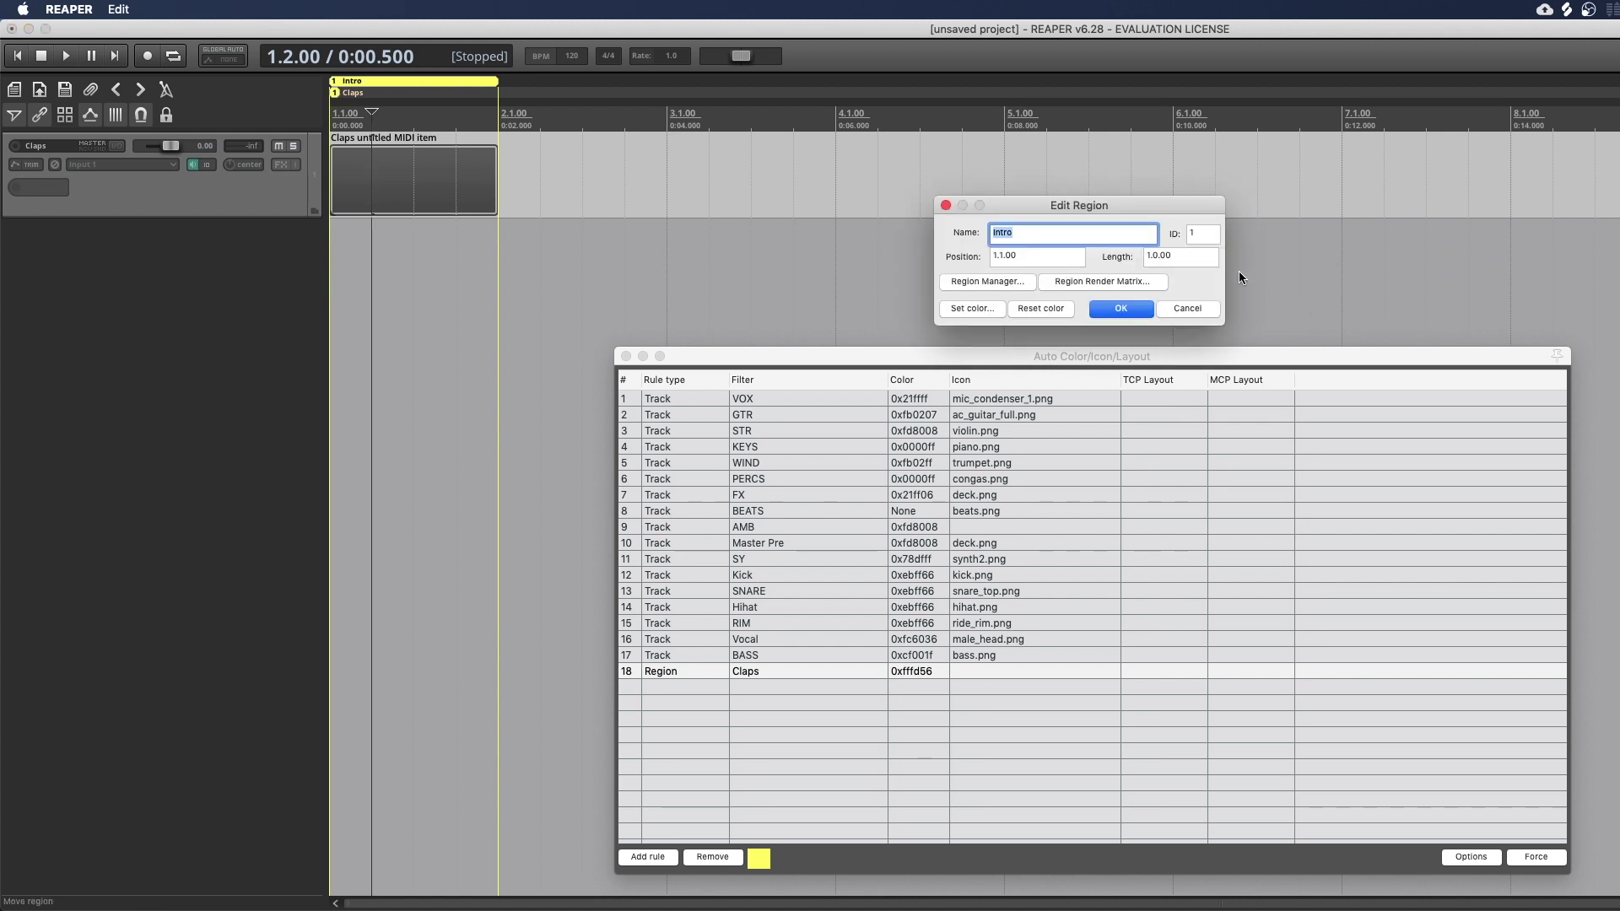
{"action": "left_click", "coordinate": [1017, 281]}
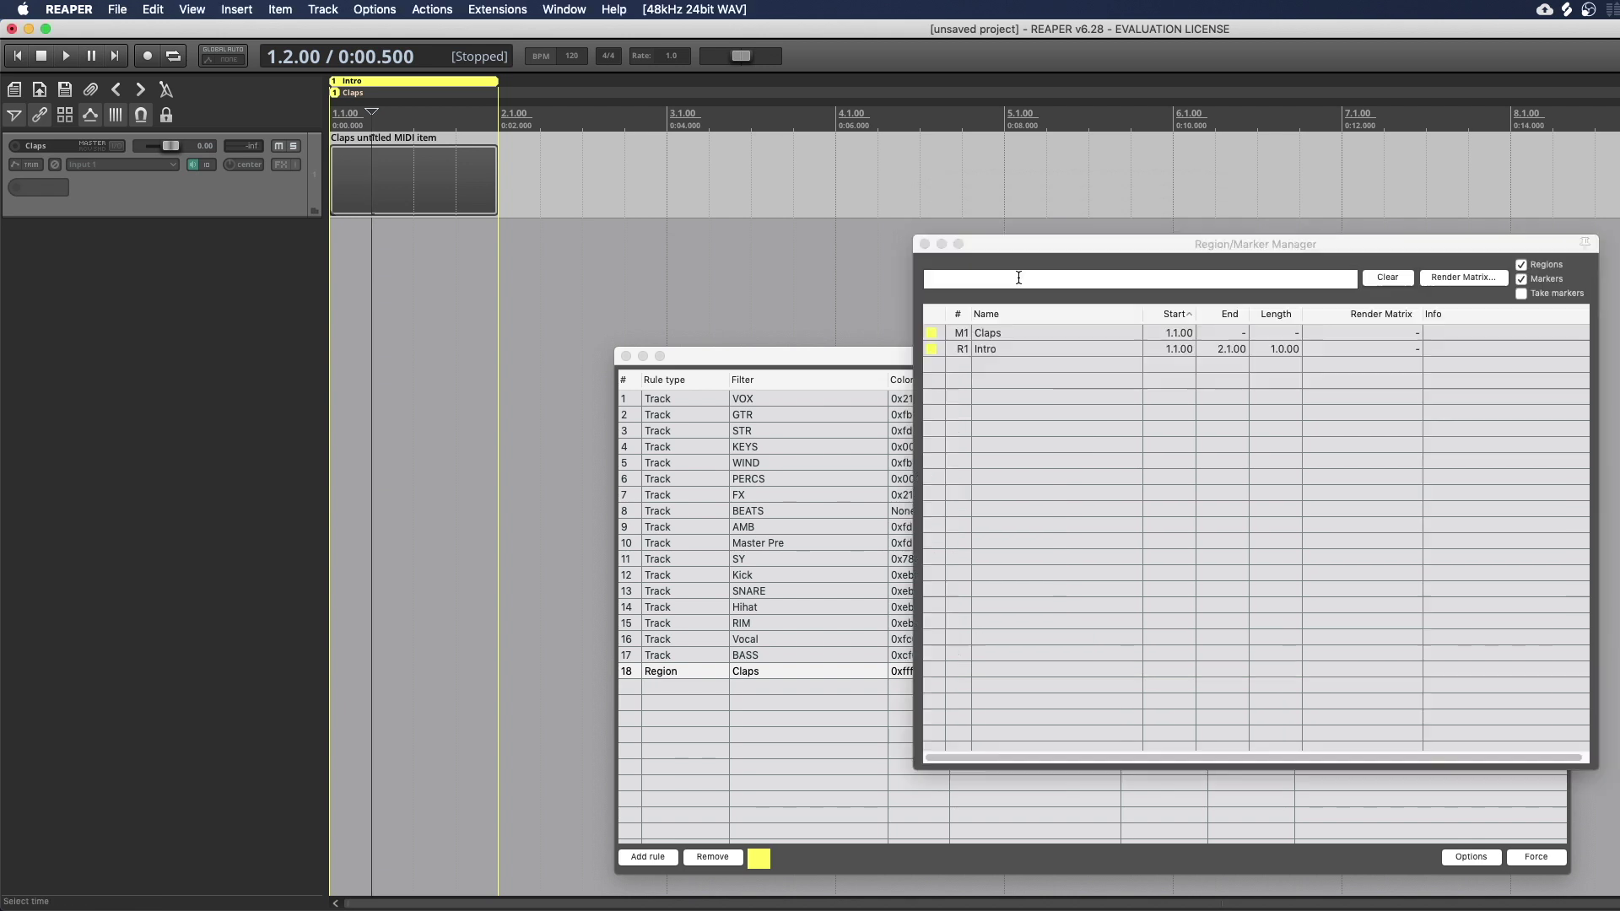
{"action": "mouse_move", "coordinate": [1059, 253]}
{"action": "left_mouse_down"}
{"action": "mouse_move", "coordinate": [1323, 271]}
{"action": "mouse_move", "coordinate": [1244, 282]}
{"action": "left_mouse_up"}
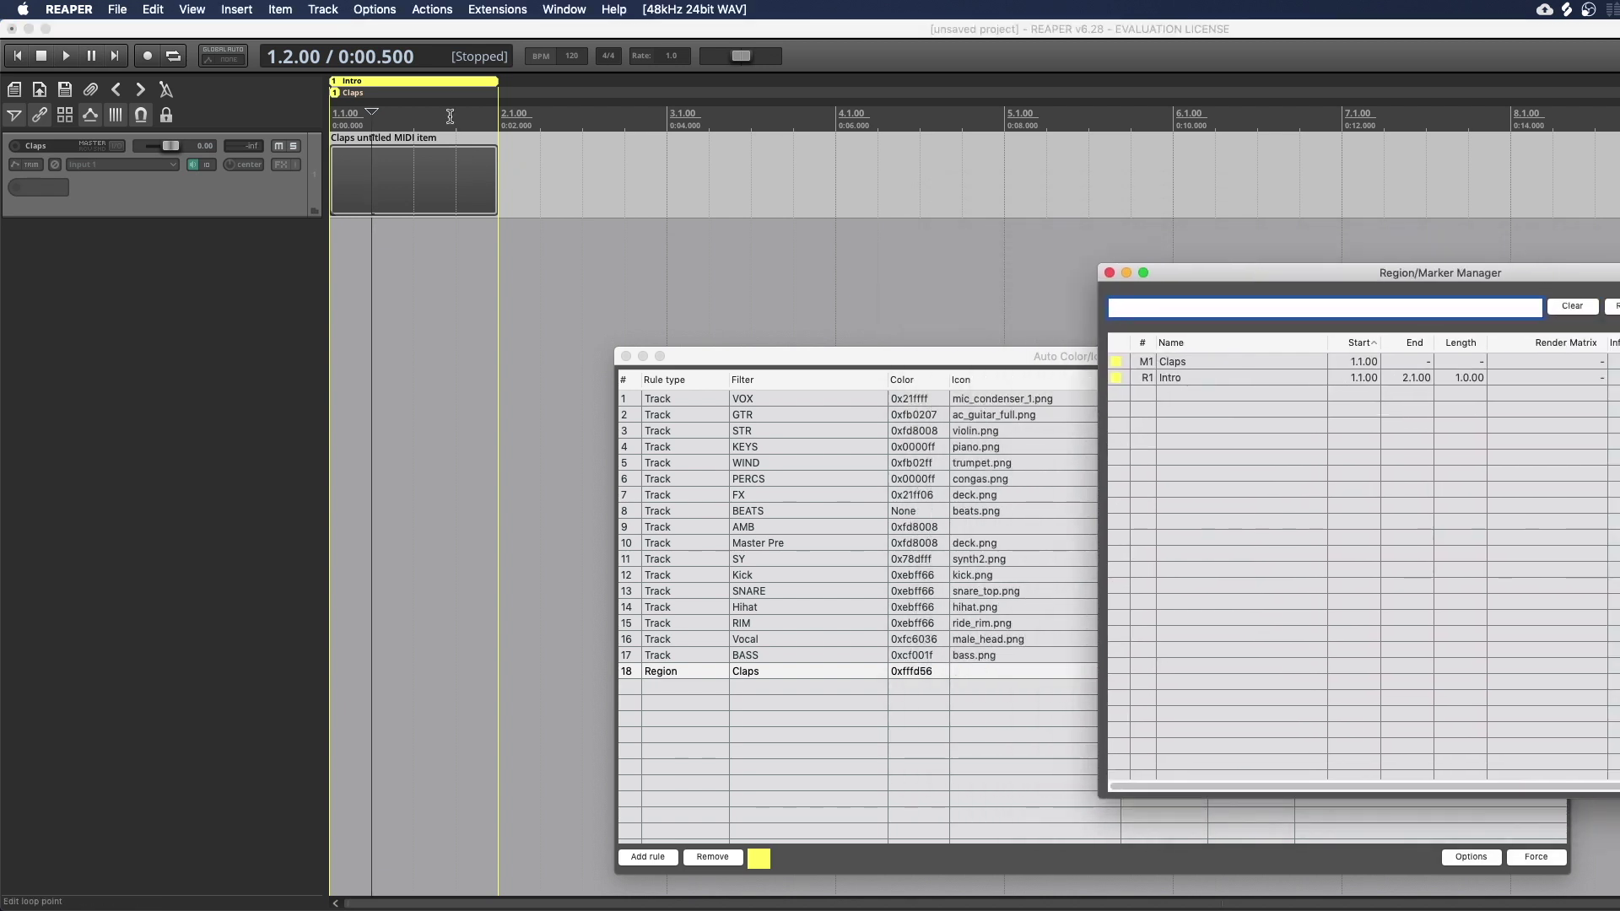
{"action": "left_click", "coordinate": [358, 85]}
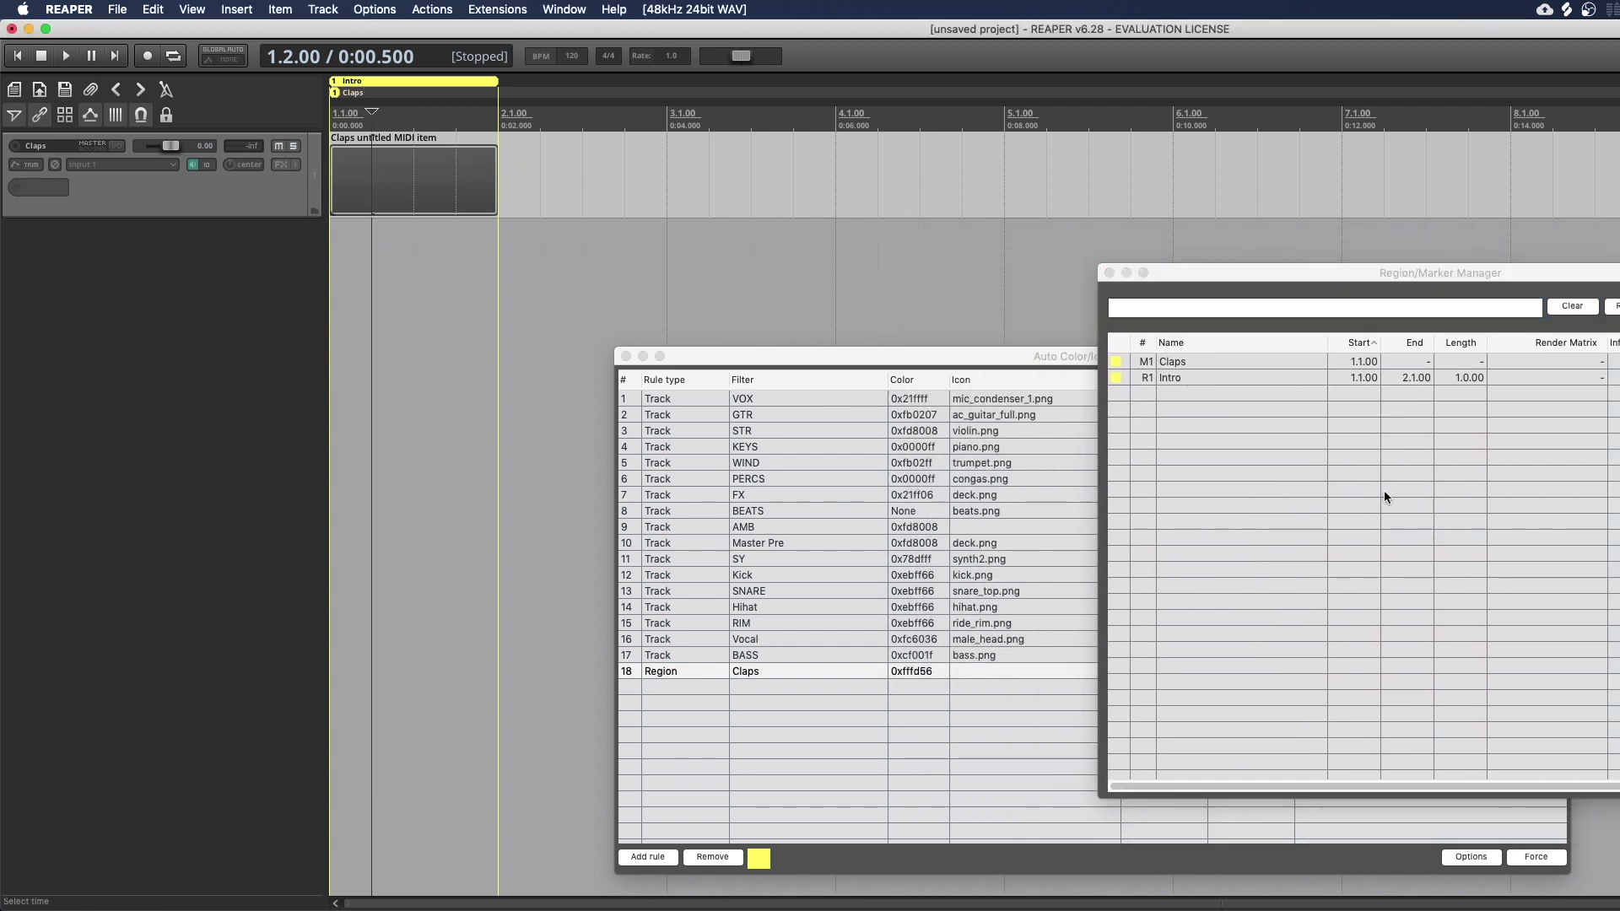
{"action": "left_click", "coordinate": [1148, 362]}
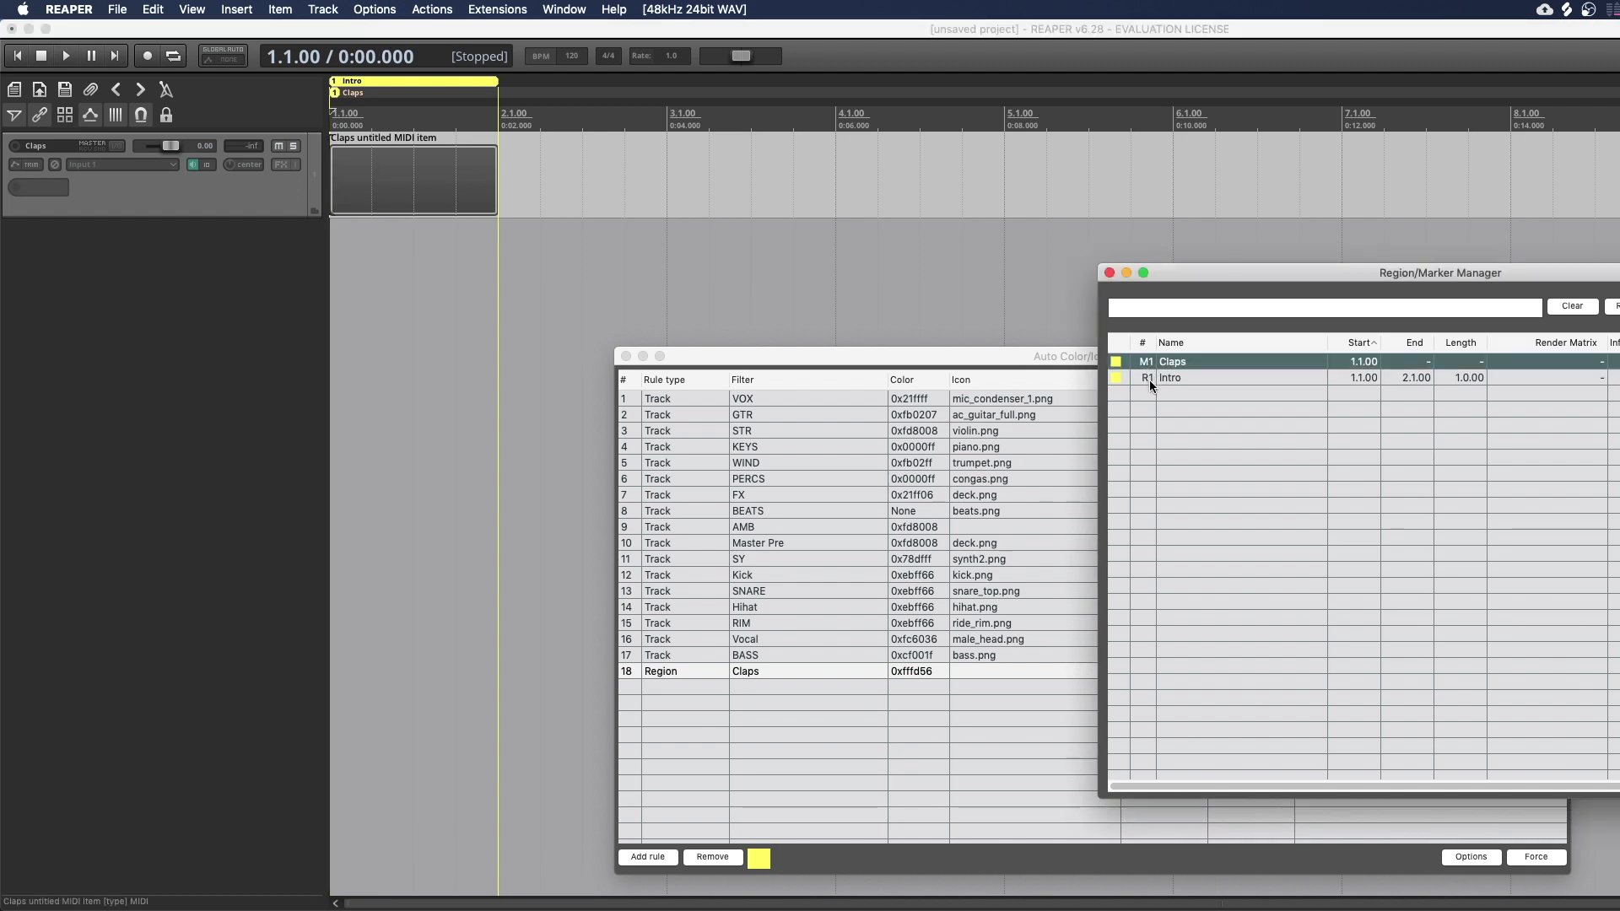
{"action": "left_click", "coordinate": [1148, 378]}
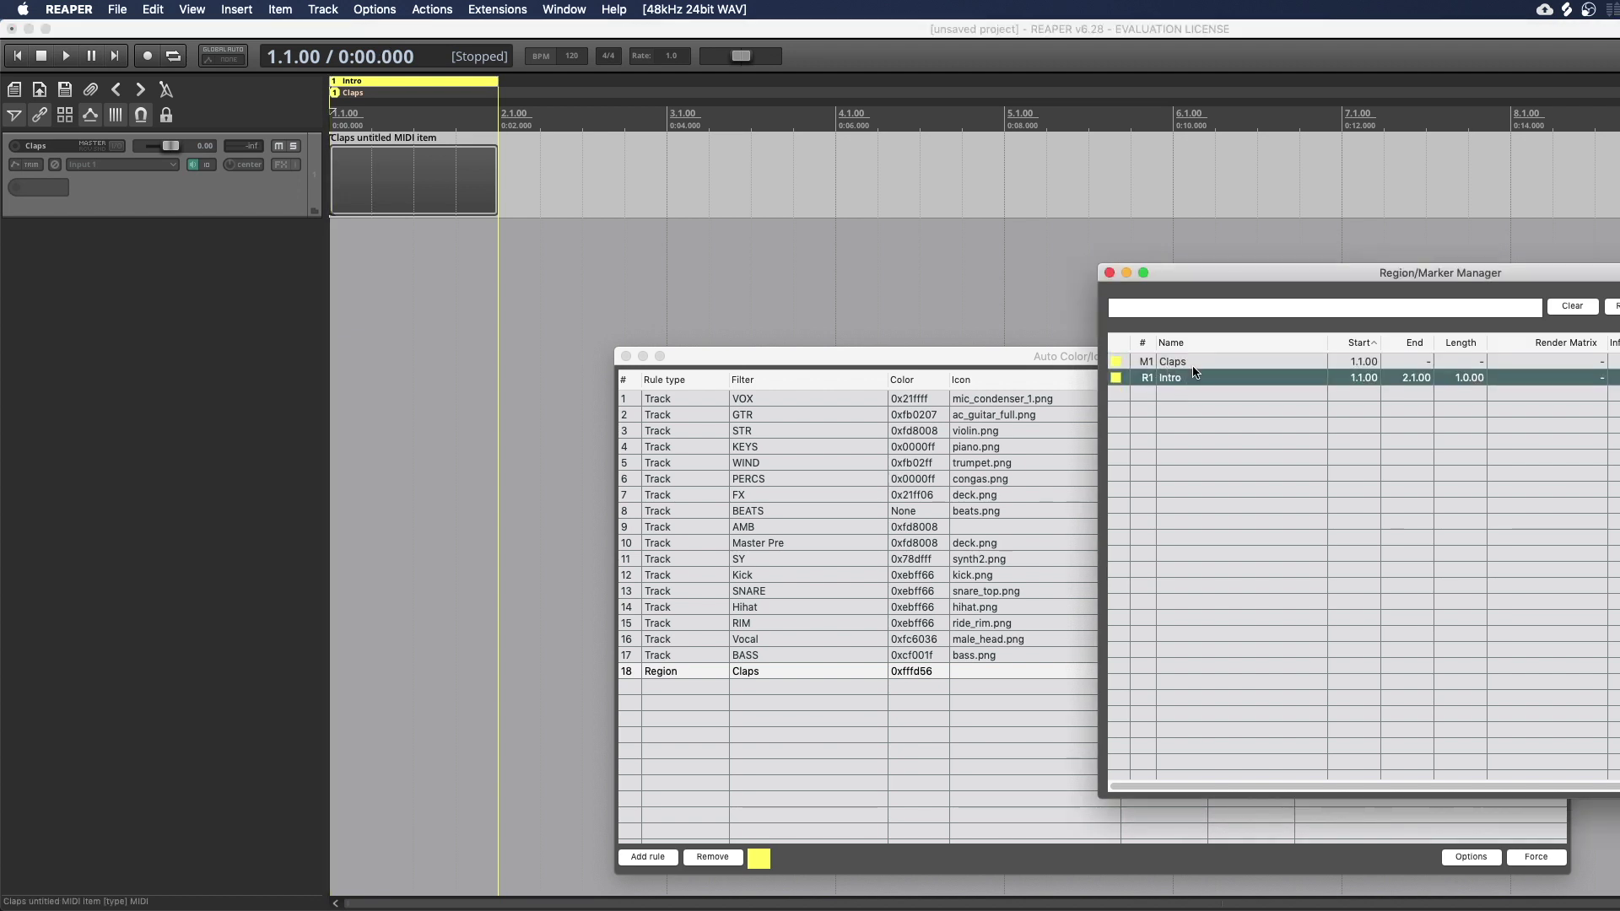
Step: Set the color of the Claps marker to pinkish red in the Region/Marker Manager using the color wheel
{"action": "left_click", "coordinate": [1120, 363]}
{"action": "left_click", "coordinate": [982, 171]}
{"action": "left_click", "coordinate": [1116, 362]}
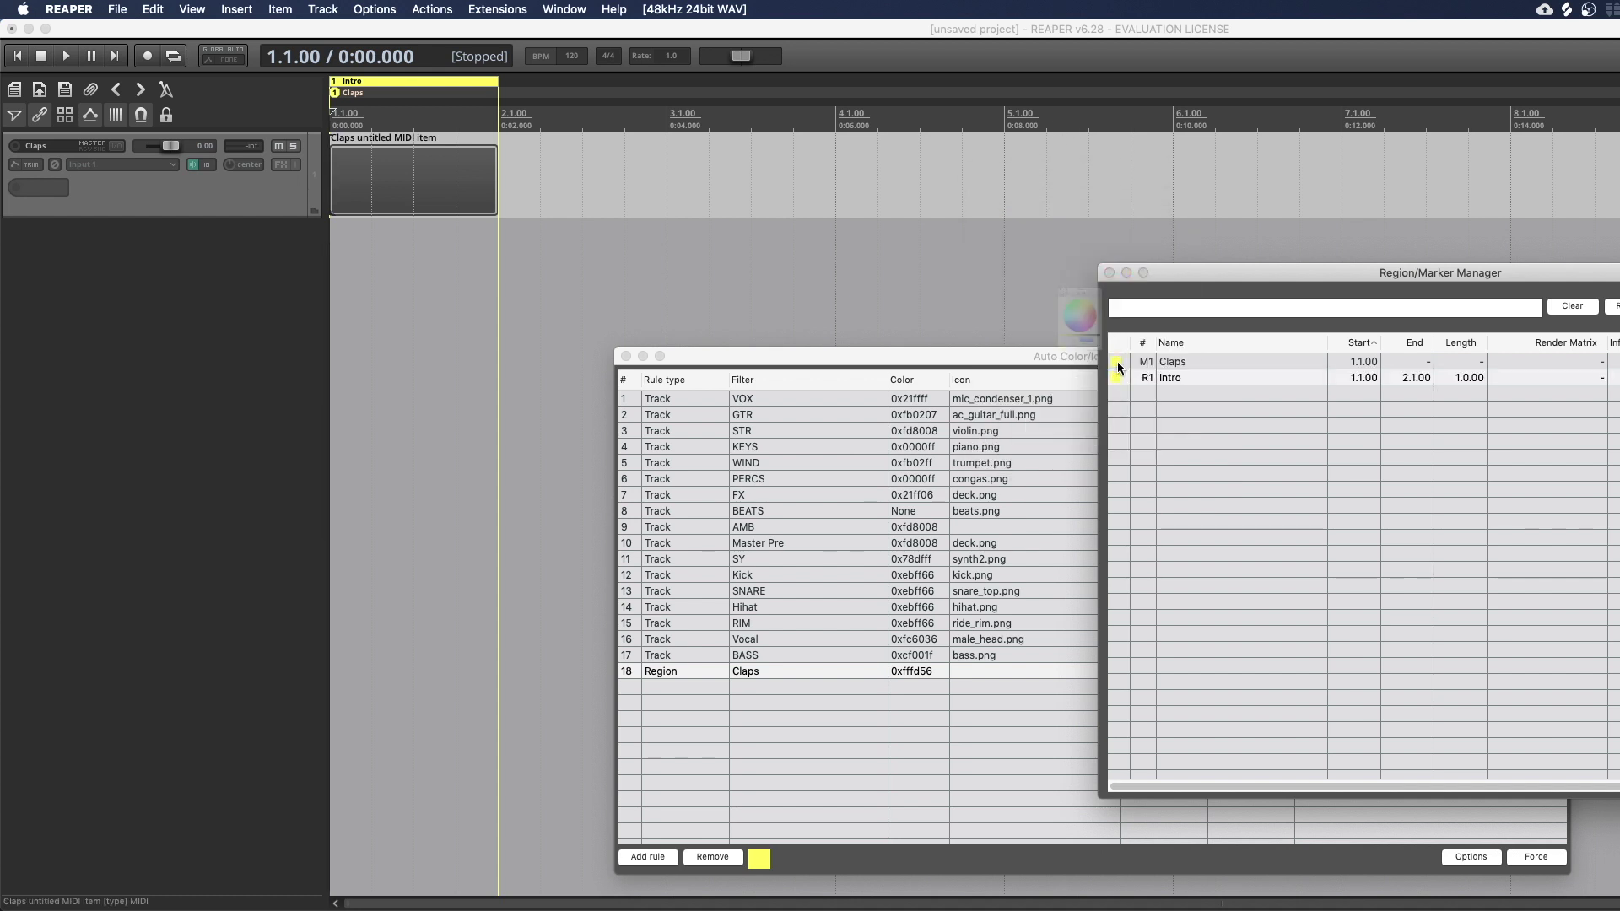
{"action": "left_click", "coordinate": [1123, 322]}
{"action": "left_click", "coordinate": [1111, 421]}
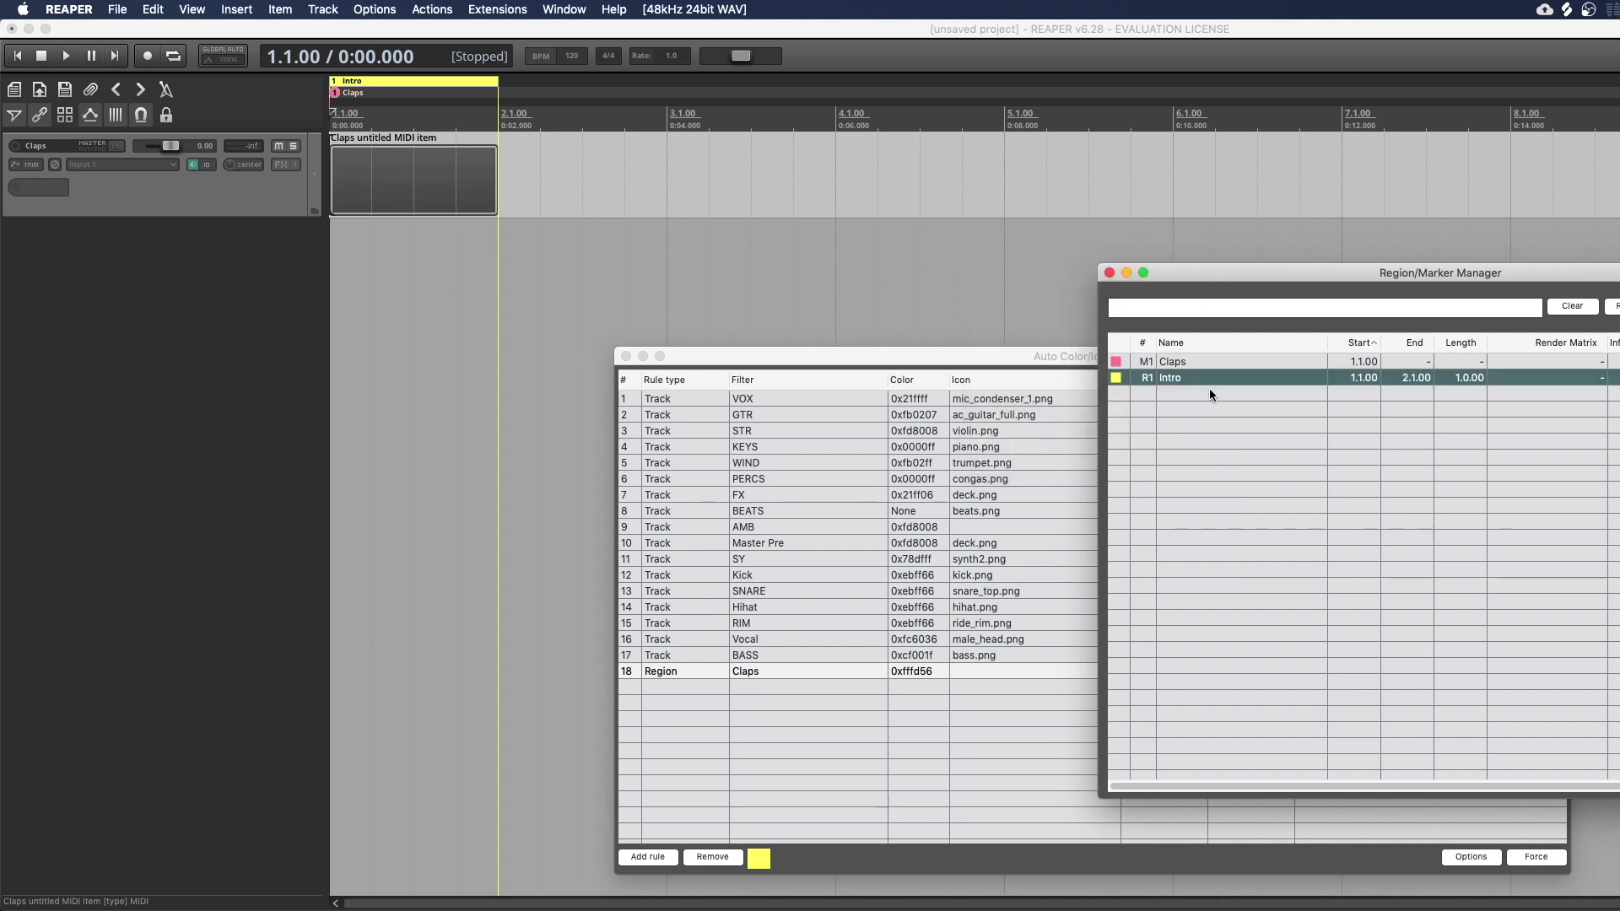
Step: Set the color of the Intro region to light blue using the color wheel
{"action": "left_click", "coordinate": [1116, 377]}
{"action": "left_click", "coordinate": [1042, 331]}
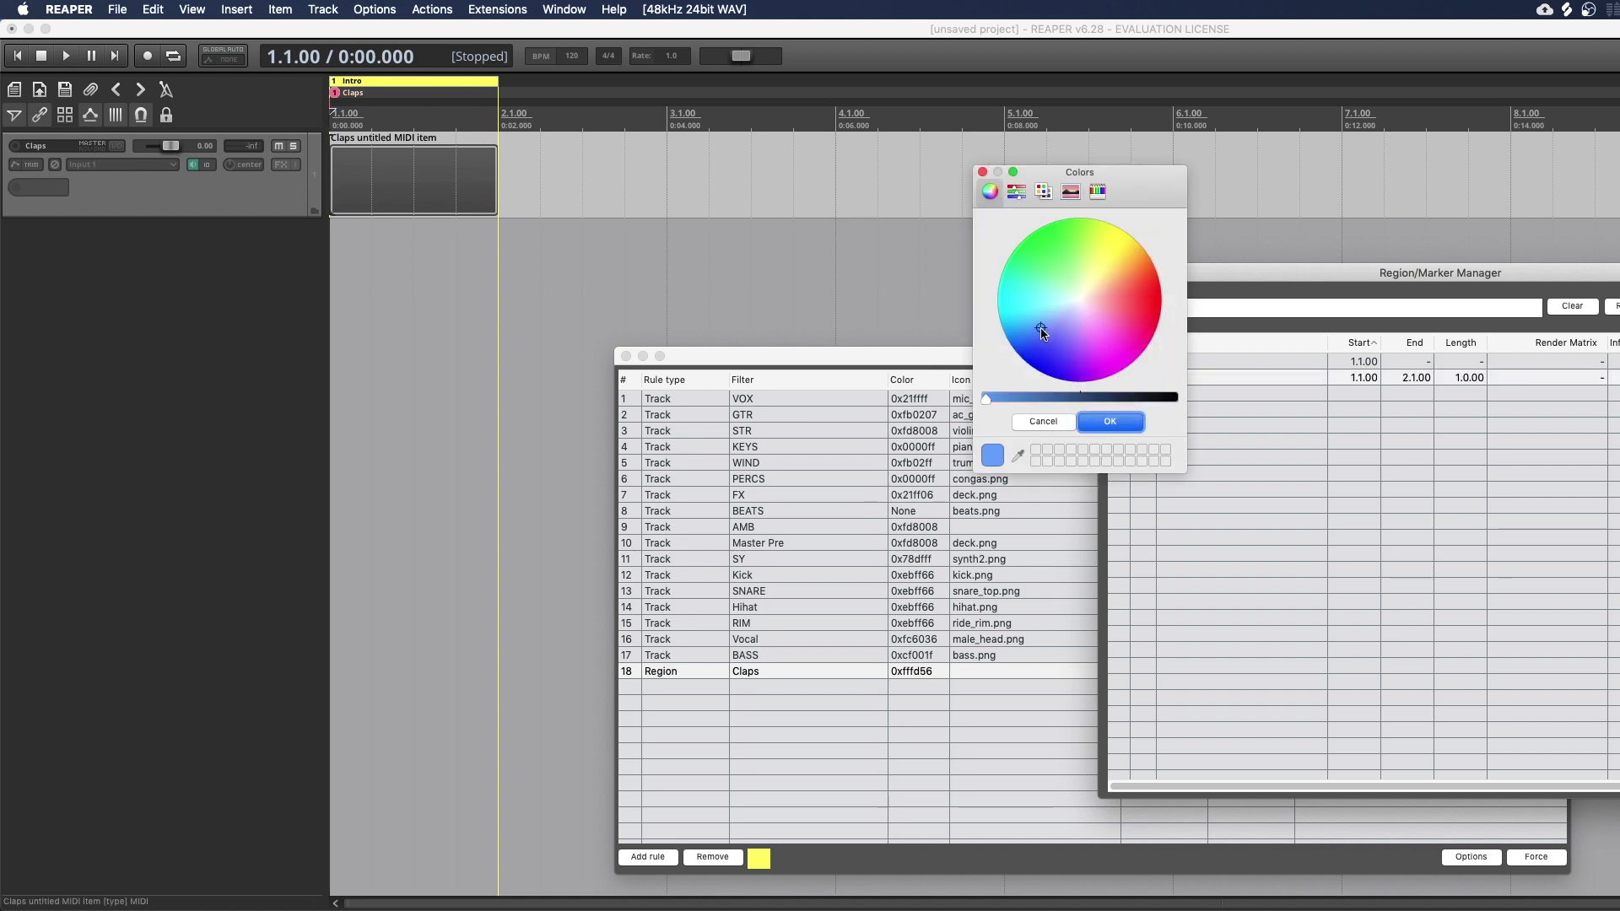
{"action": "left_click", "coordinate": [1110, 421]}
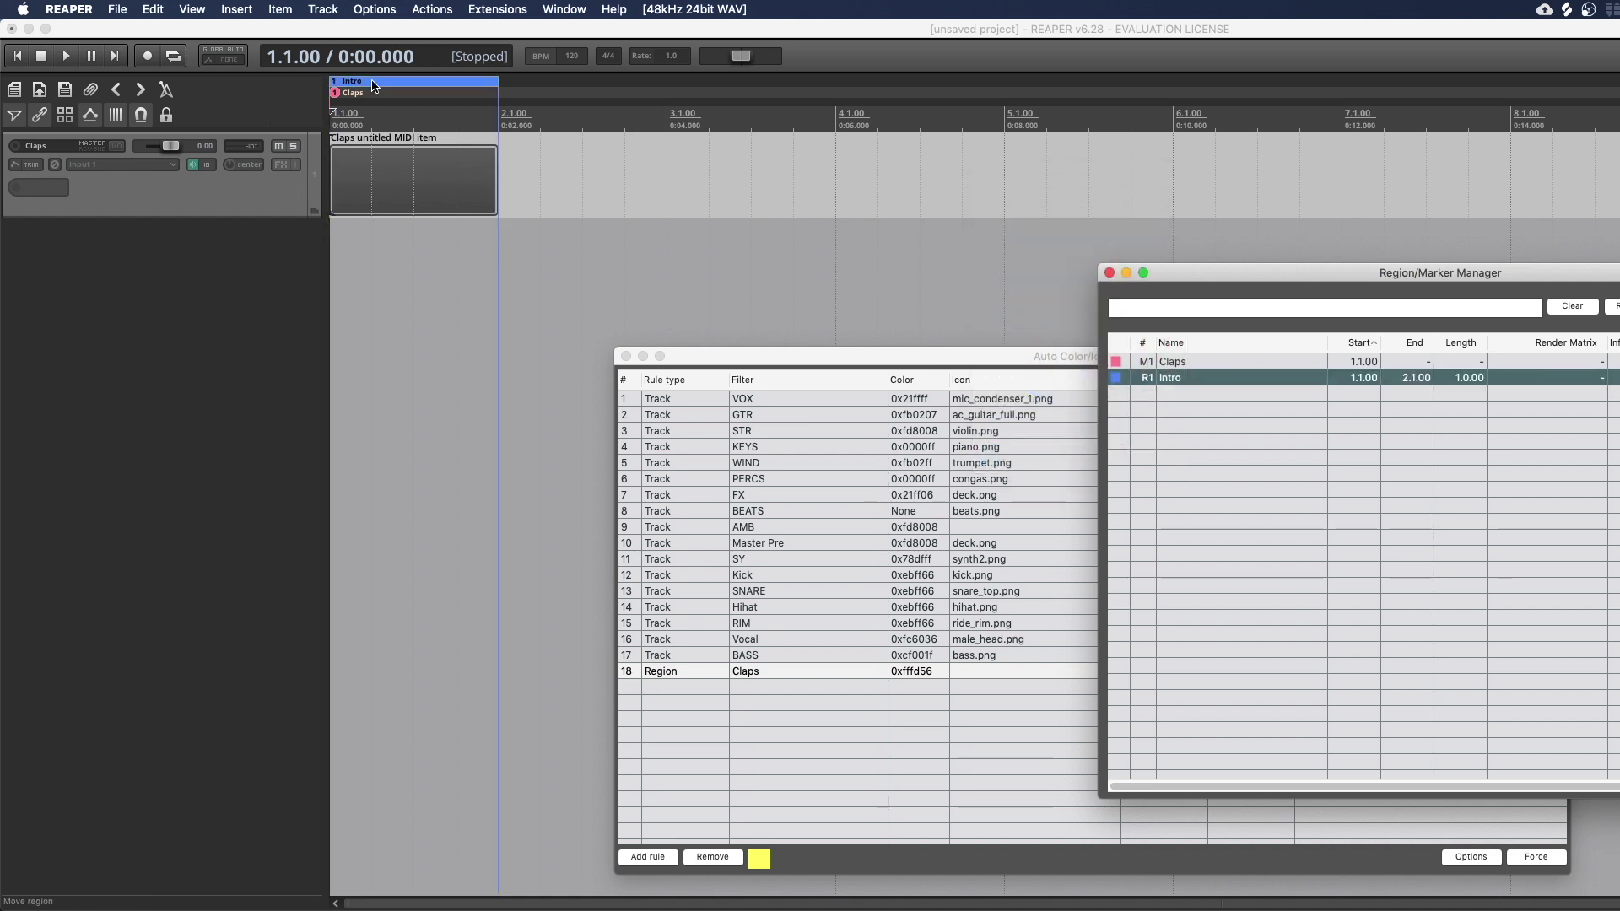
Step: Rename the Intro region as Claps
{"action": "right_click", "coordinate": [412, 85]}
{"action": "left_click", "coordinate": [413, 95]}
{"action": "type", "text": "Claps"}
{"action": "key", "text": "Return"}
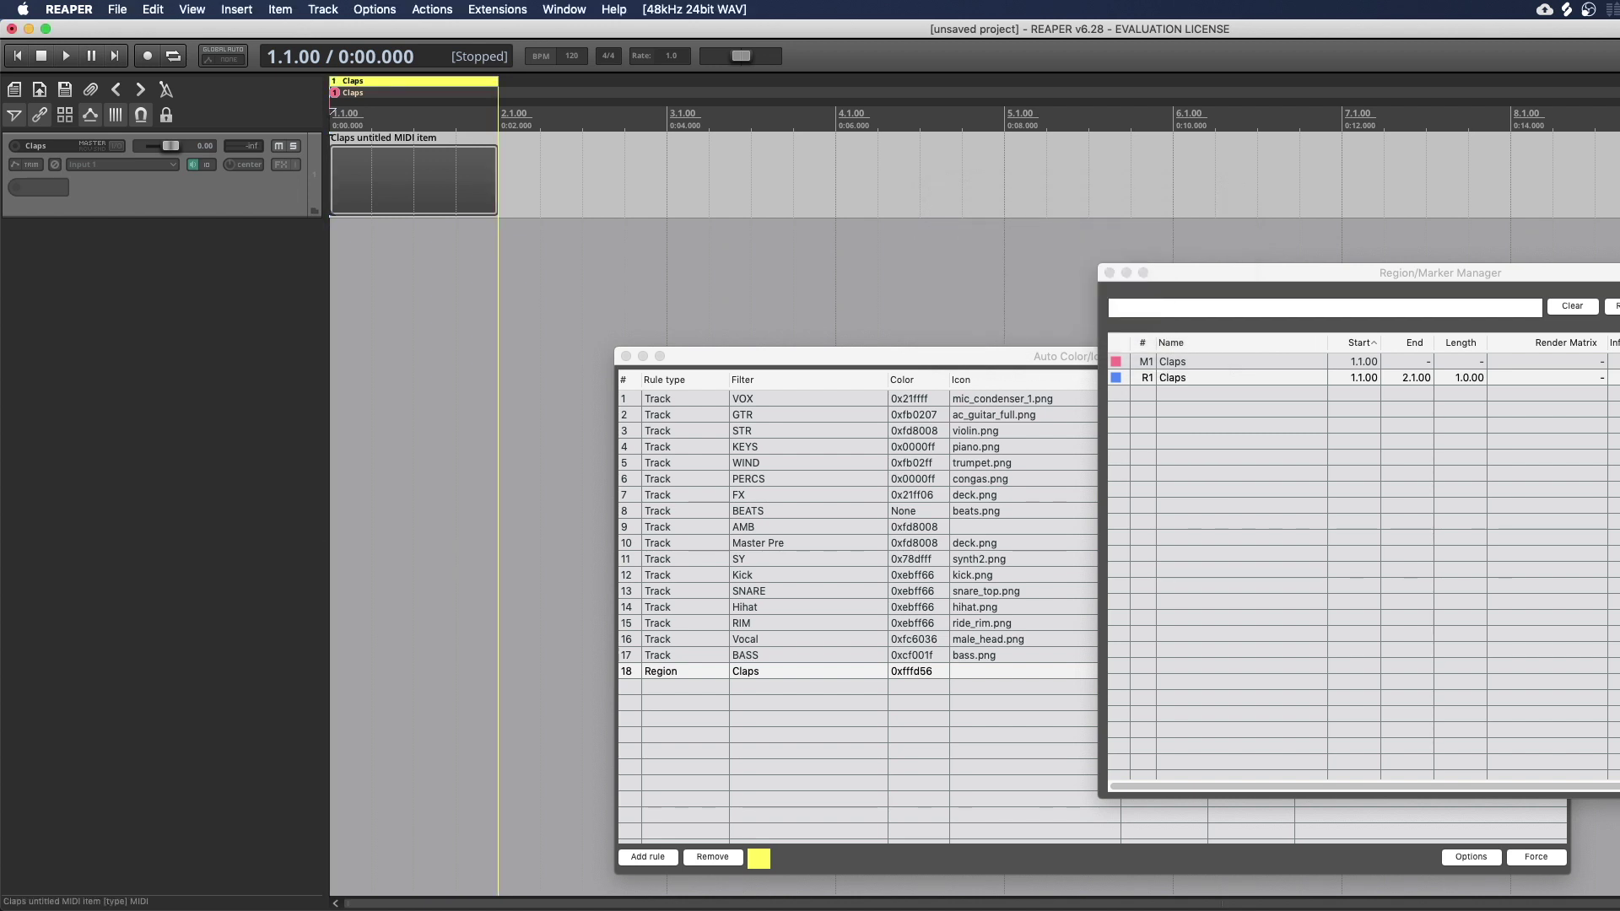
Step: Close the Region/Marker Manager and set the Claps rule back to type Track with the drumbox.png icon
{"action": "left_click", "coordinate": [1109, 272]}
{"action": "left_click", "coordinate": [1002, 356]}
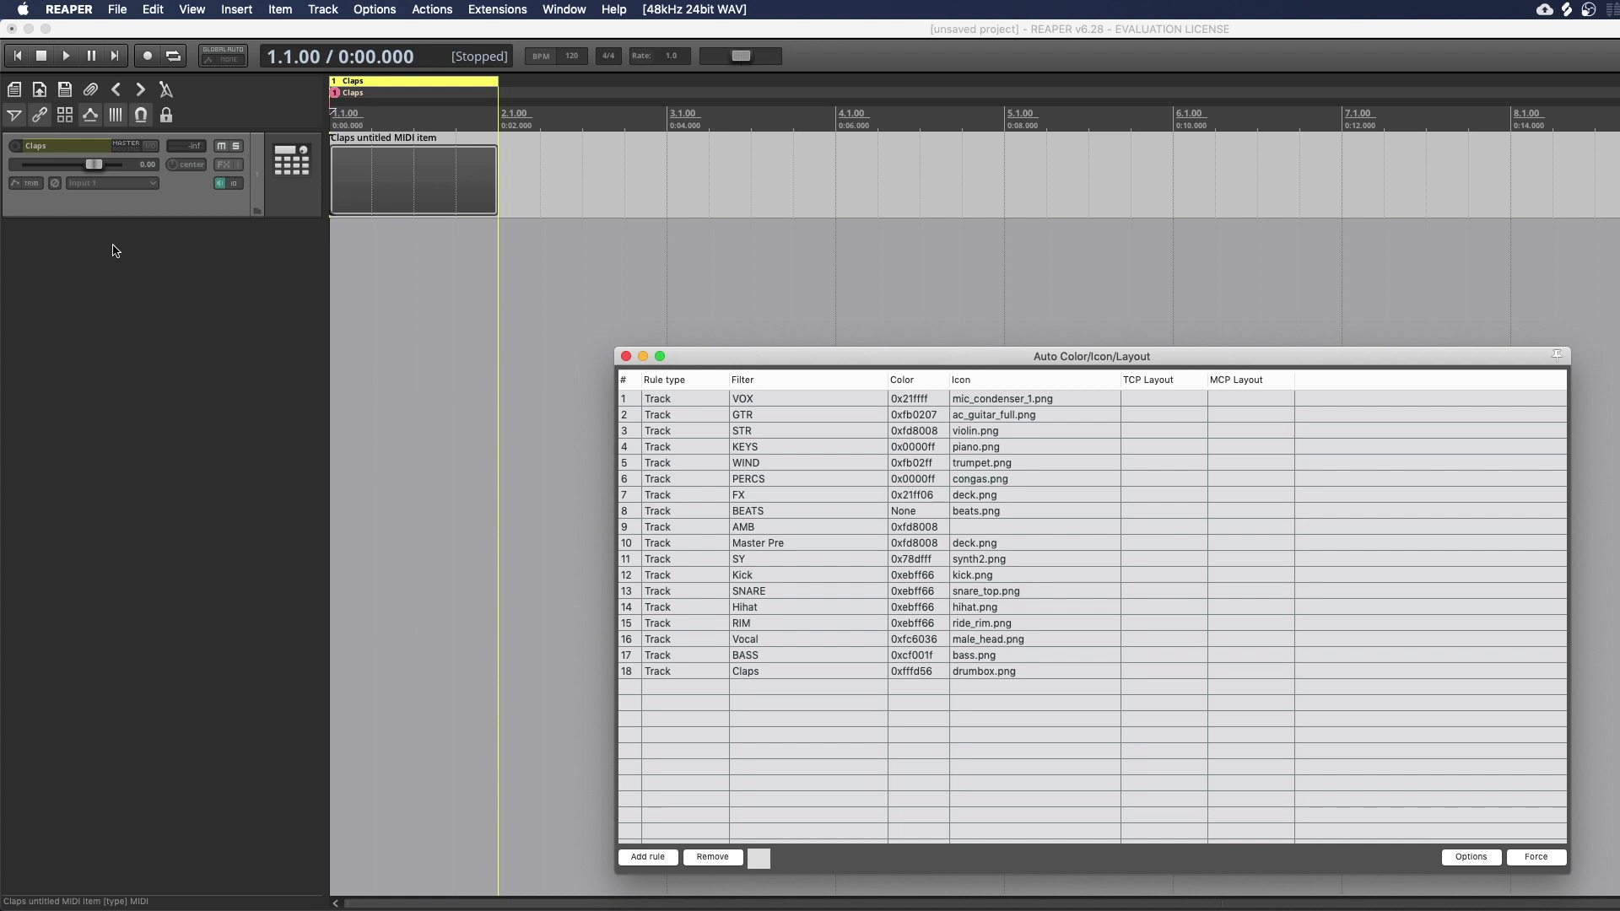
Step: Insert a new track below Claps and name it Vox
{"action": "right_click", "coordinate": [127, 281]}
{"action": "left_click", "coordinate": [147, 291]}
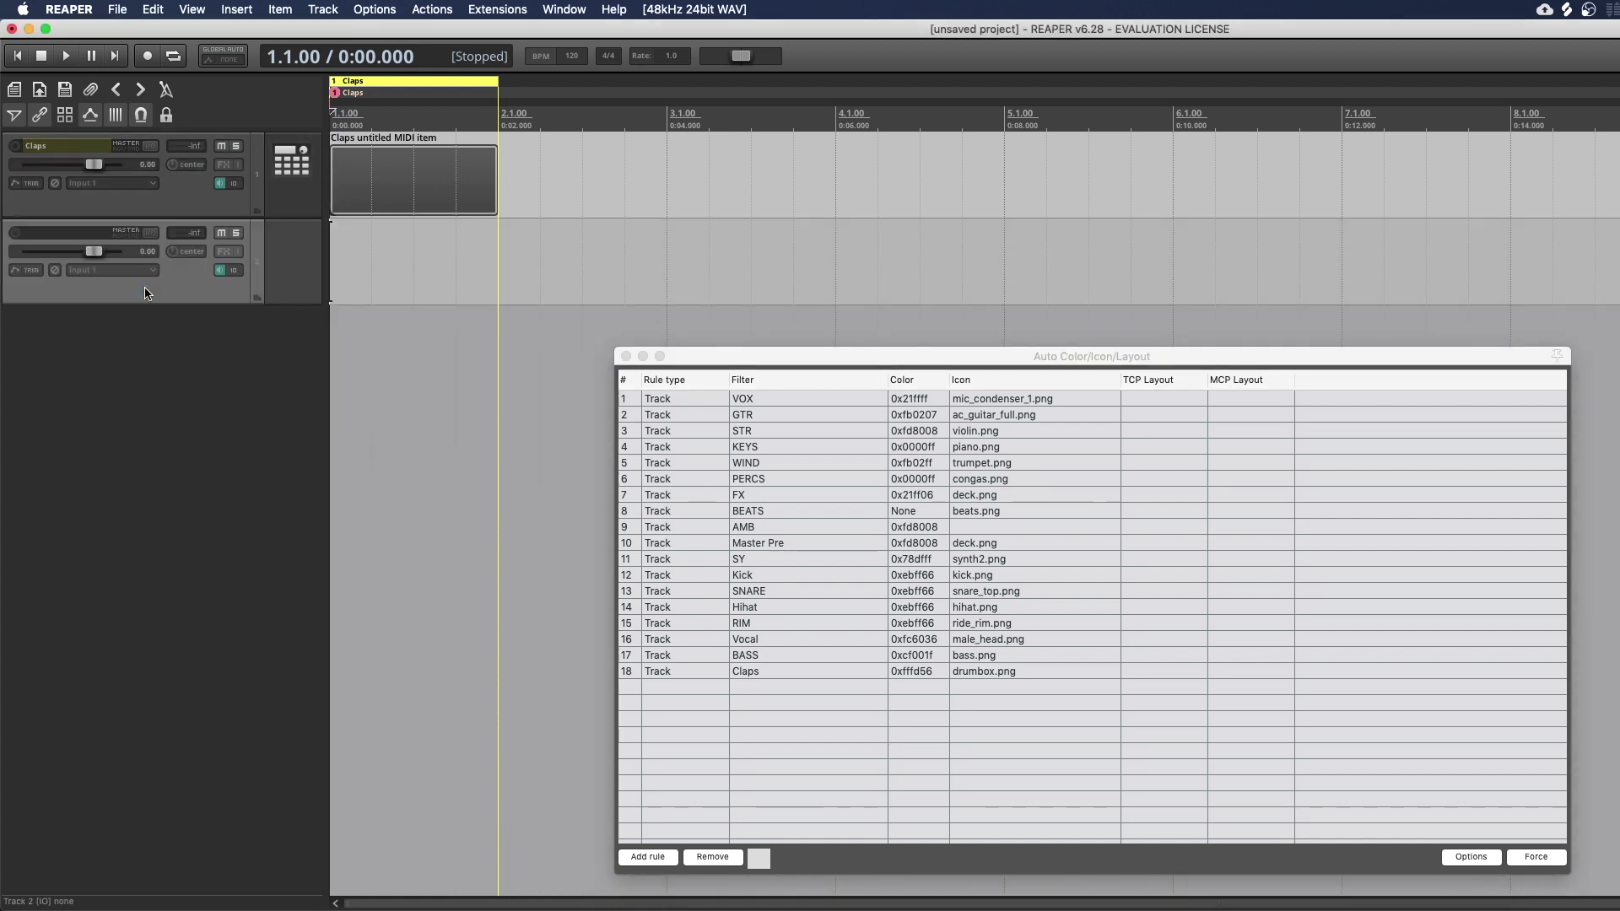
{"action": "key", "text": "F2"}
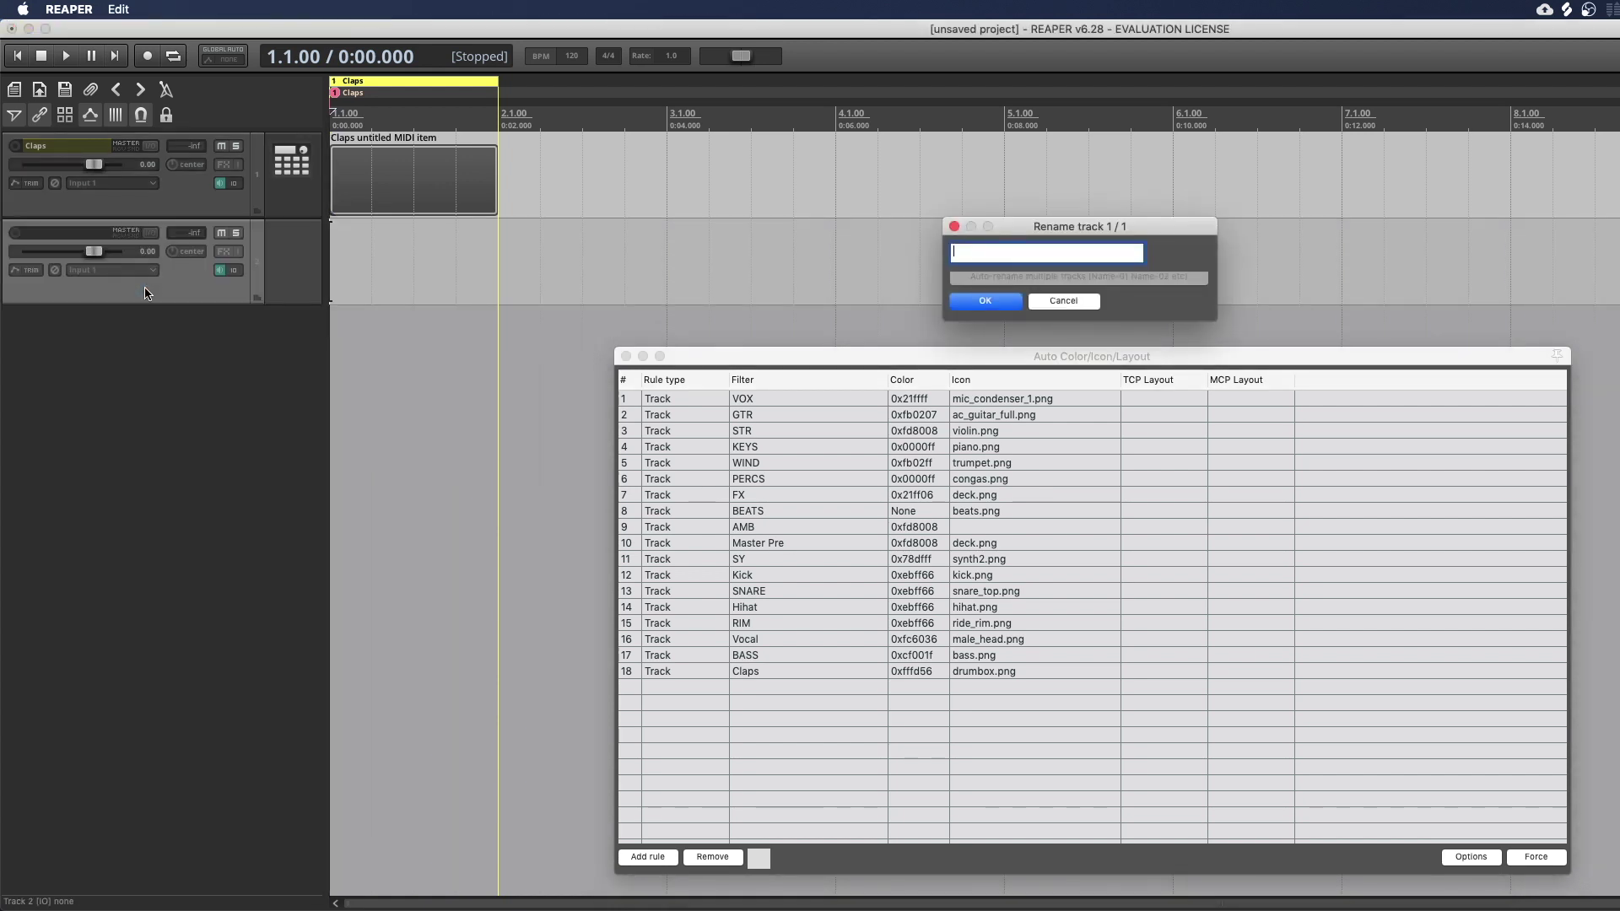
{"action": "type", "text": "Vox"}
{"action": "key", "text": "Return"}
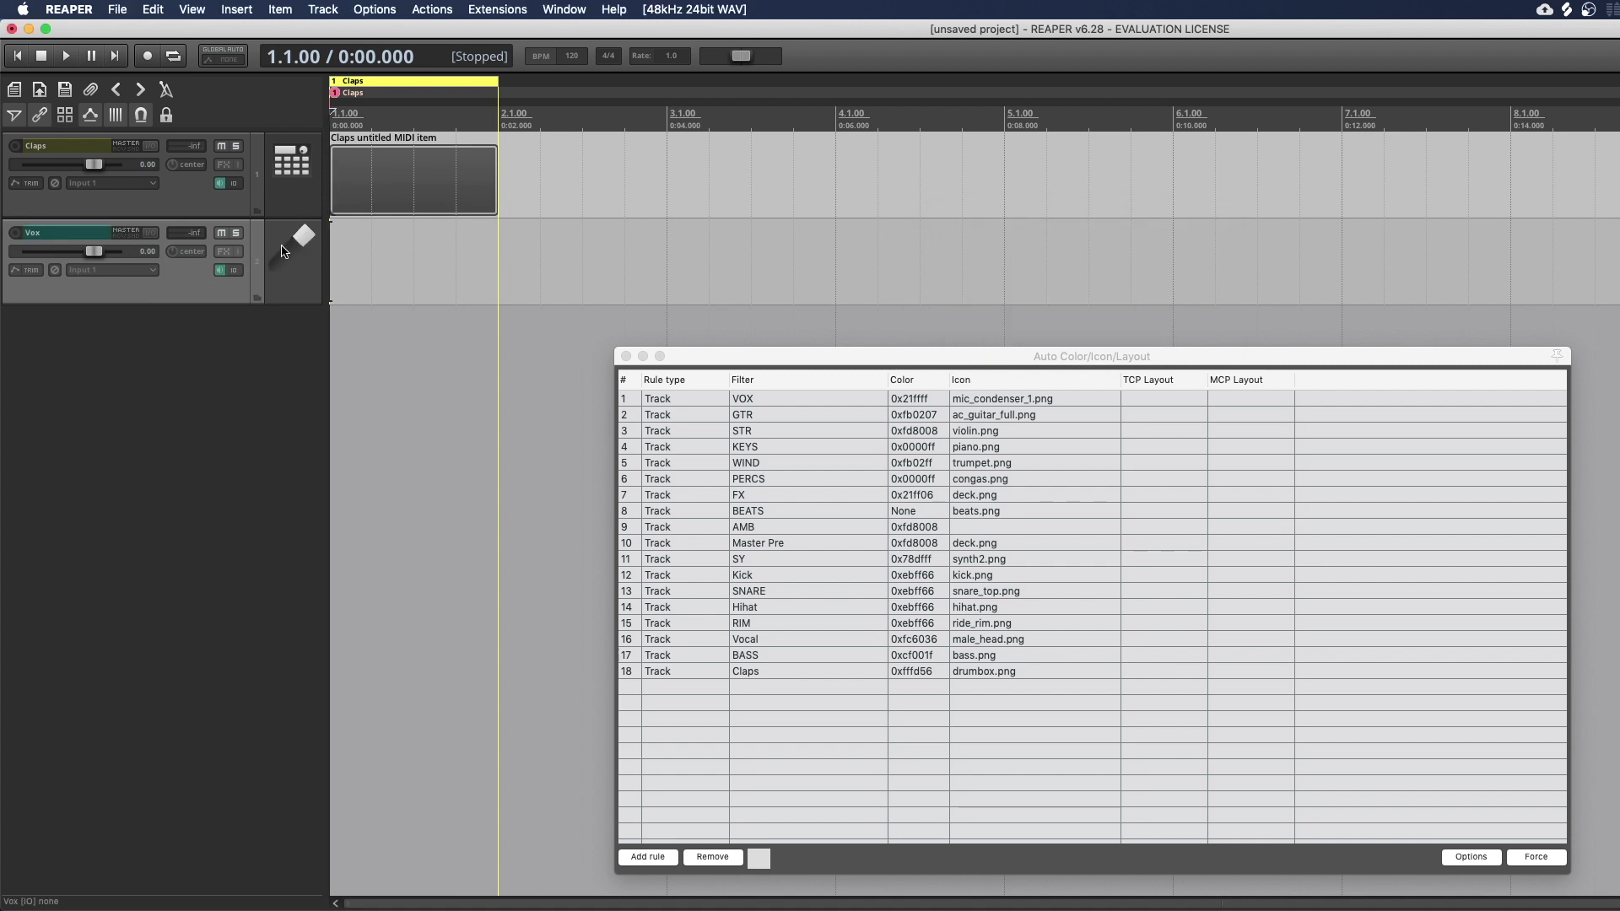
Step: Remove the Vox track and change the filter of the Claps rule to (folder)
{"action": "left_click", "coordinate": [783, 672]}
{"action": "right_click", "coordinate": [783, 672]}
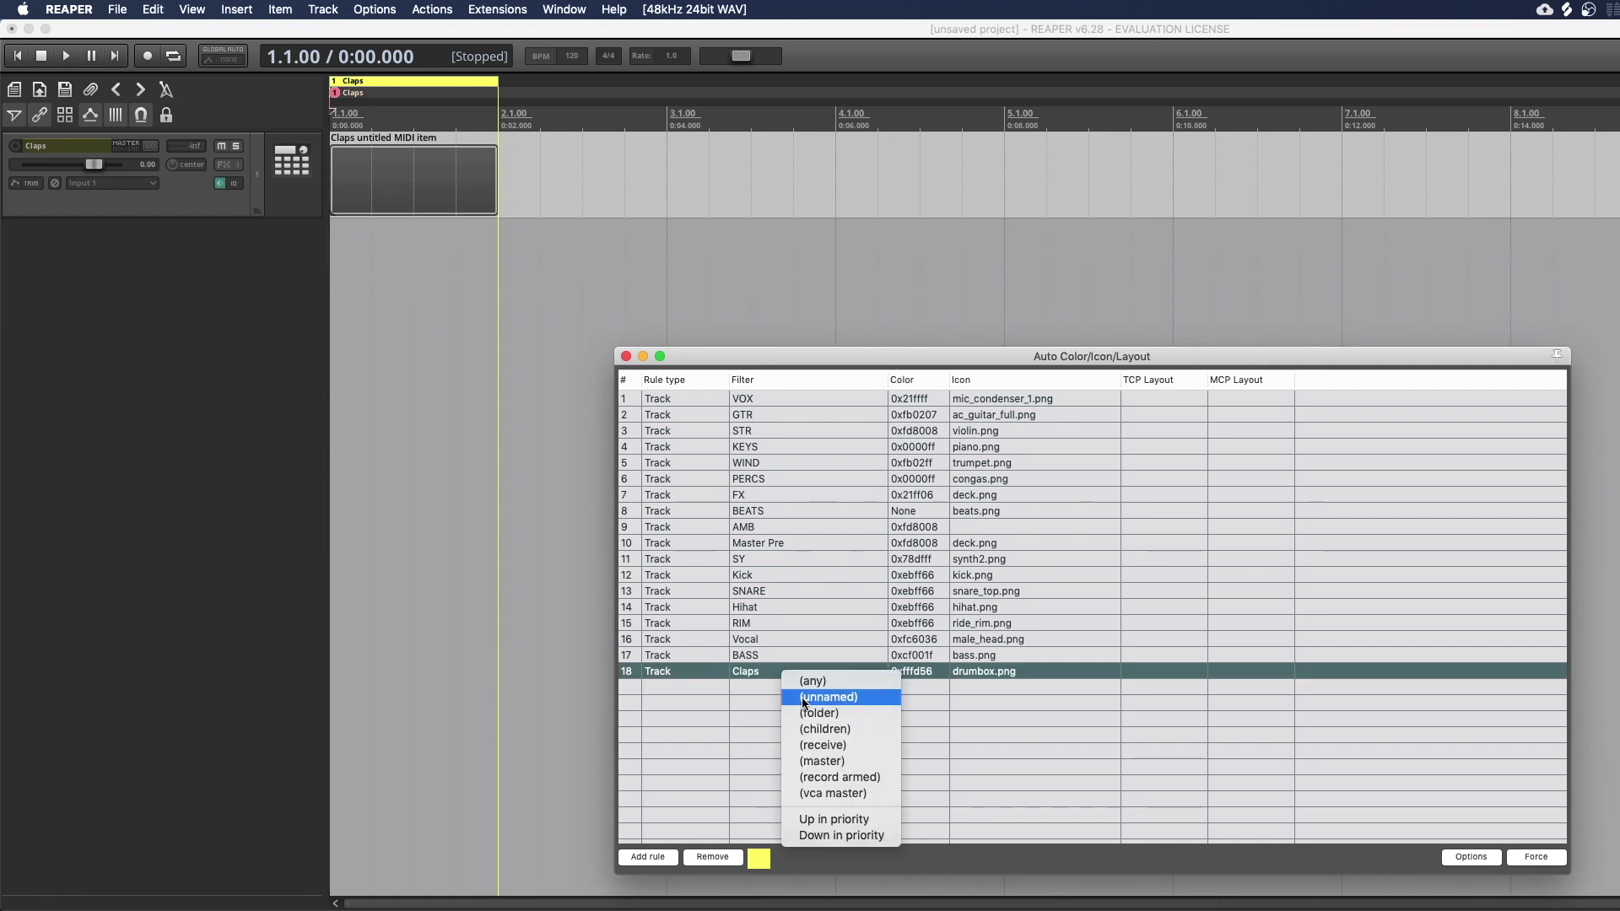
{"action": "left_click", "coordinate": [815, 715]}
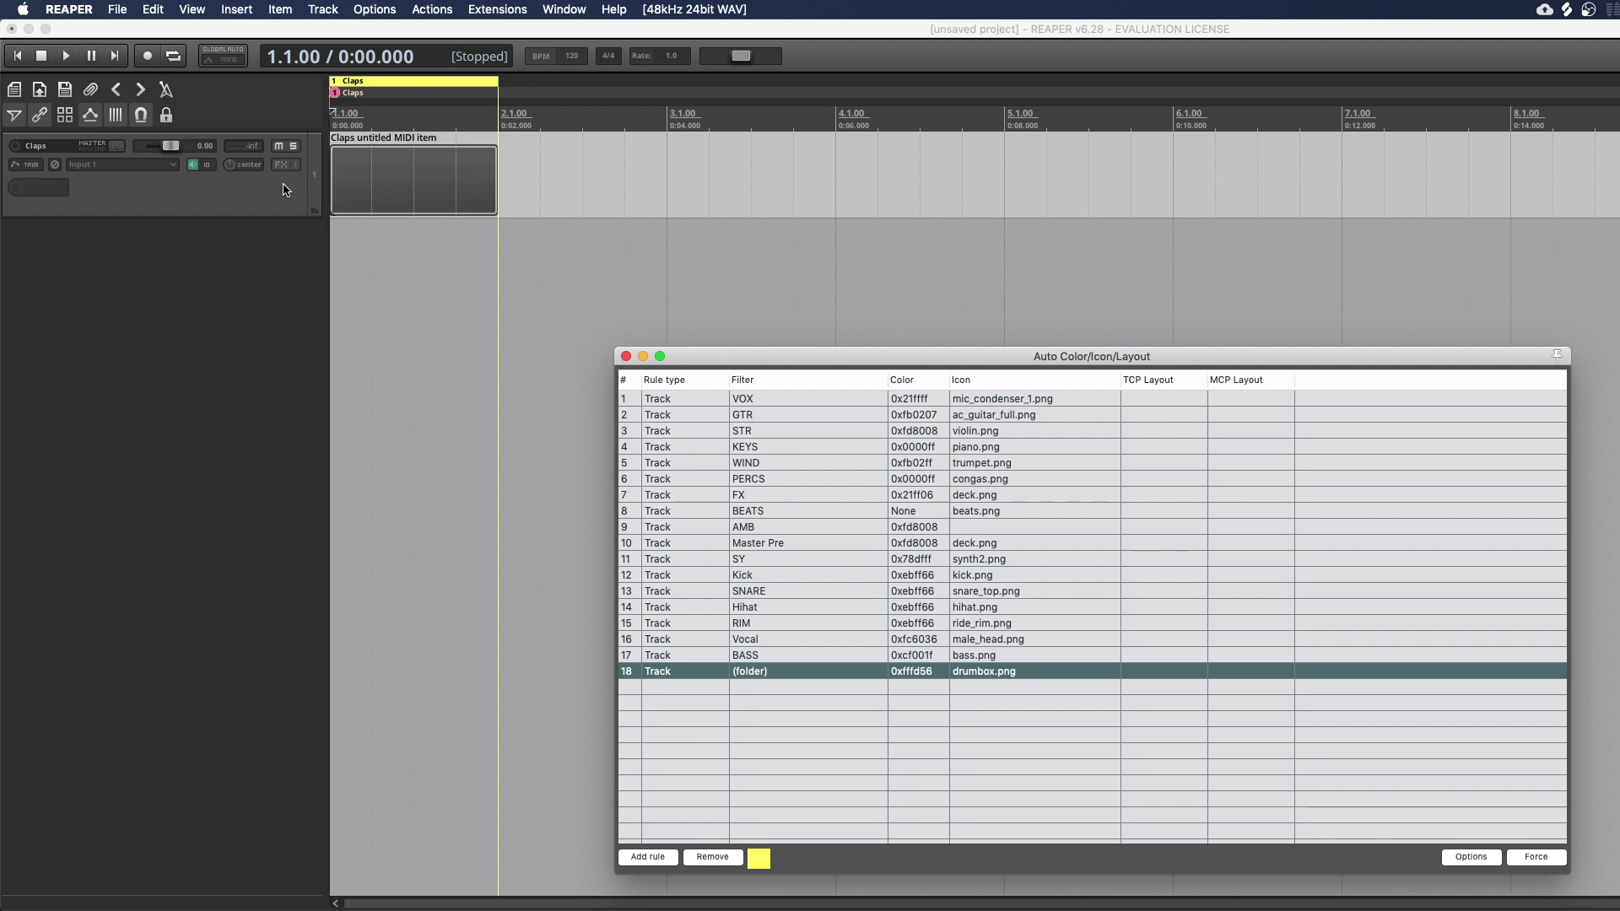
Step: Insert a new track below Claps and turn the Claps track into its folder
{"action": "right_click", "coordinate": [220, 247]}
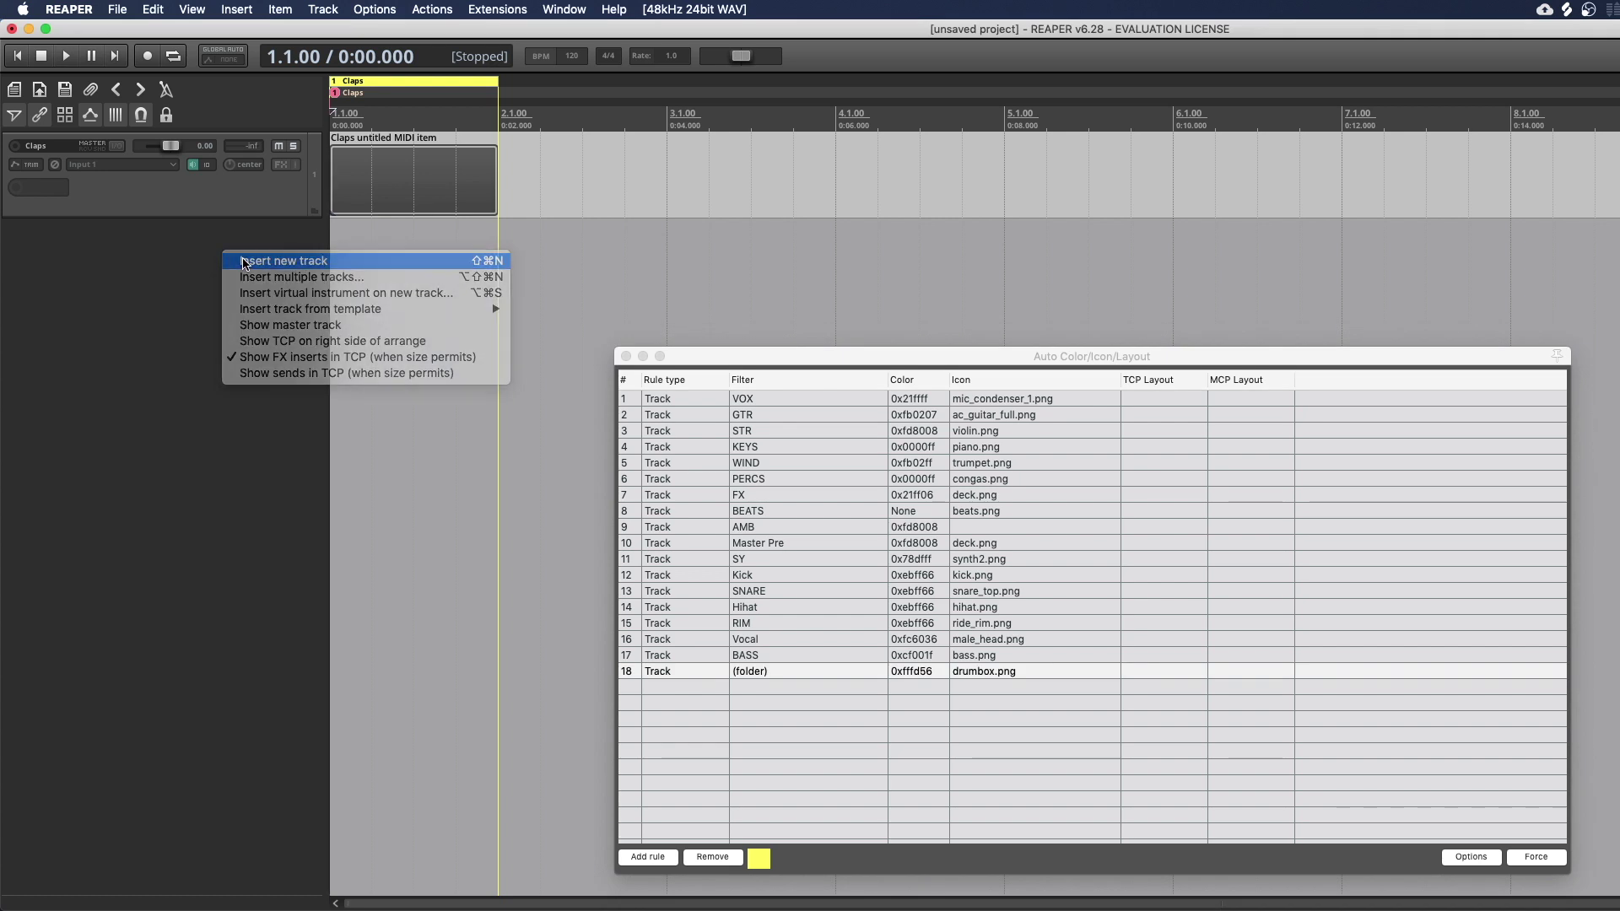
{"action": "left_click", "coordinate": [233, 258]}
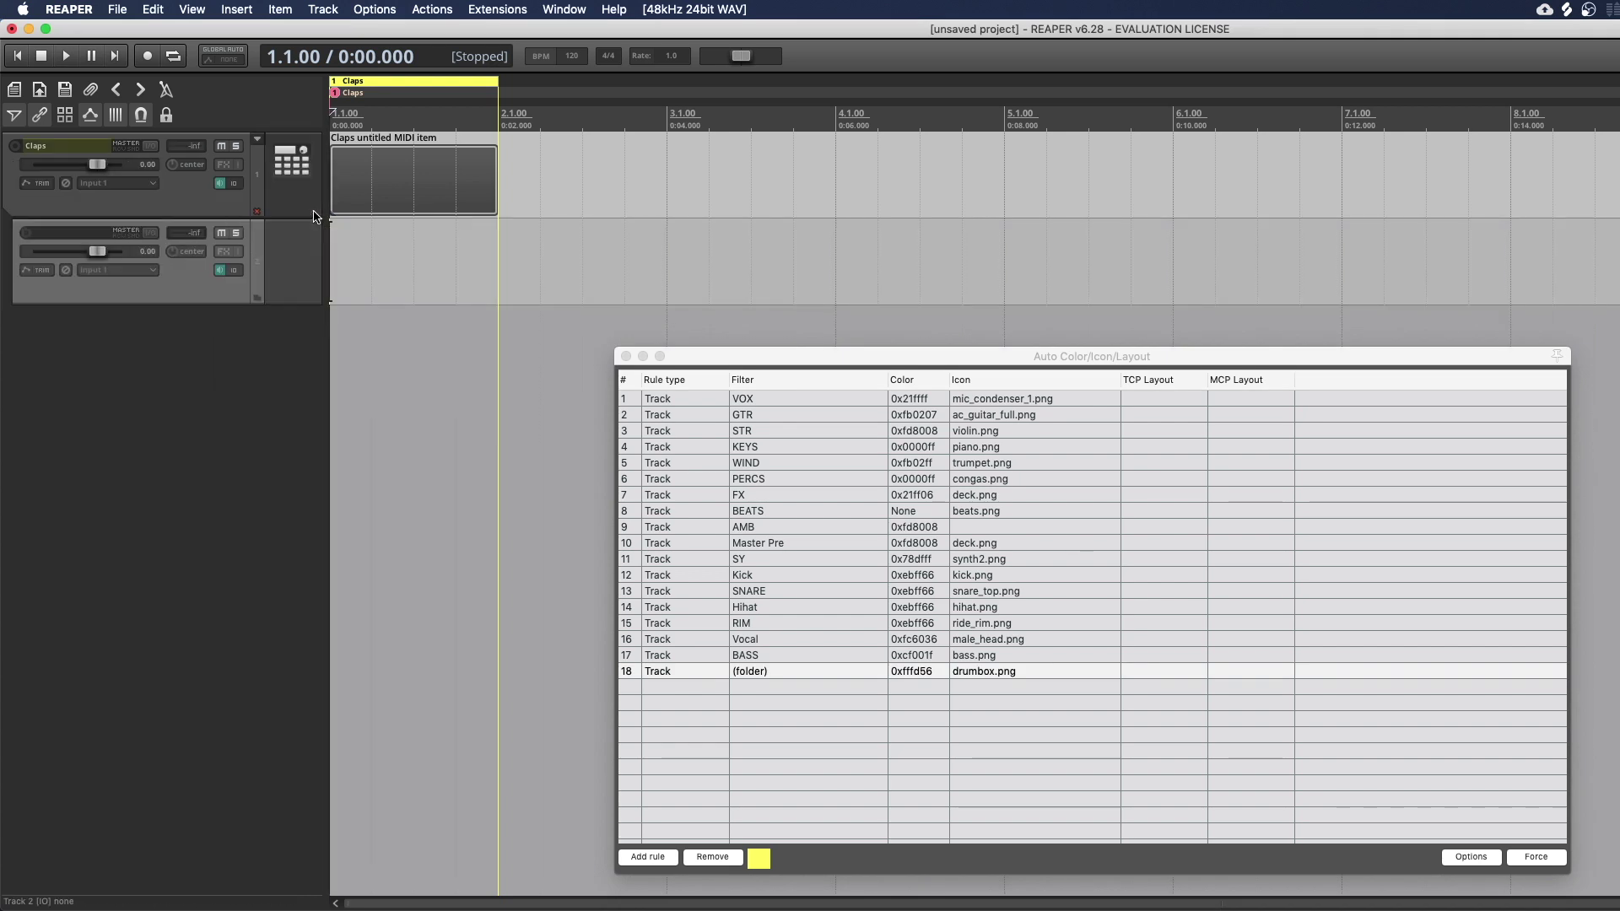
{"action": "left_click", "coordinate": [209, 210]}
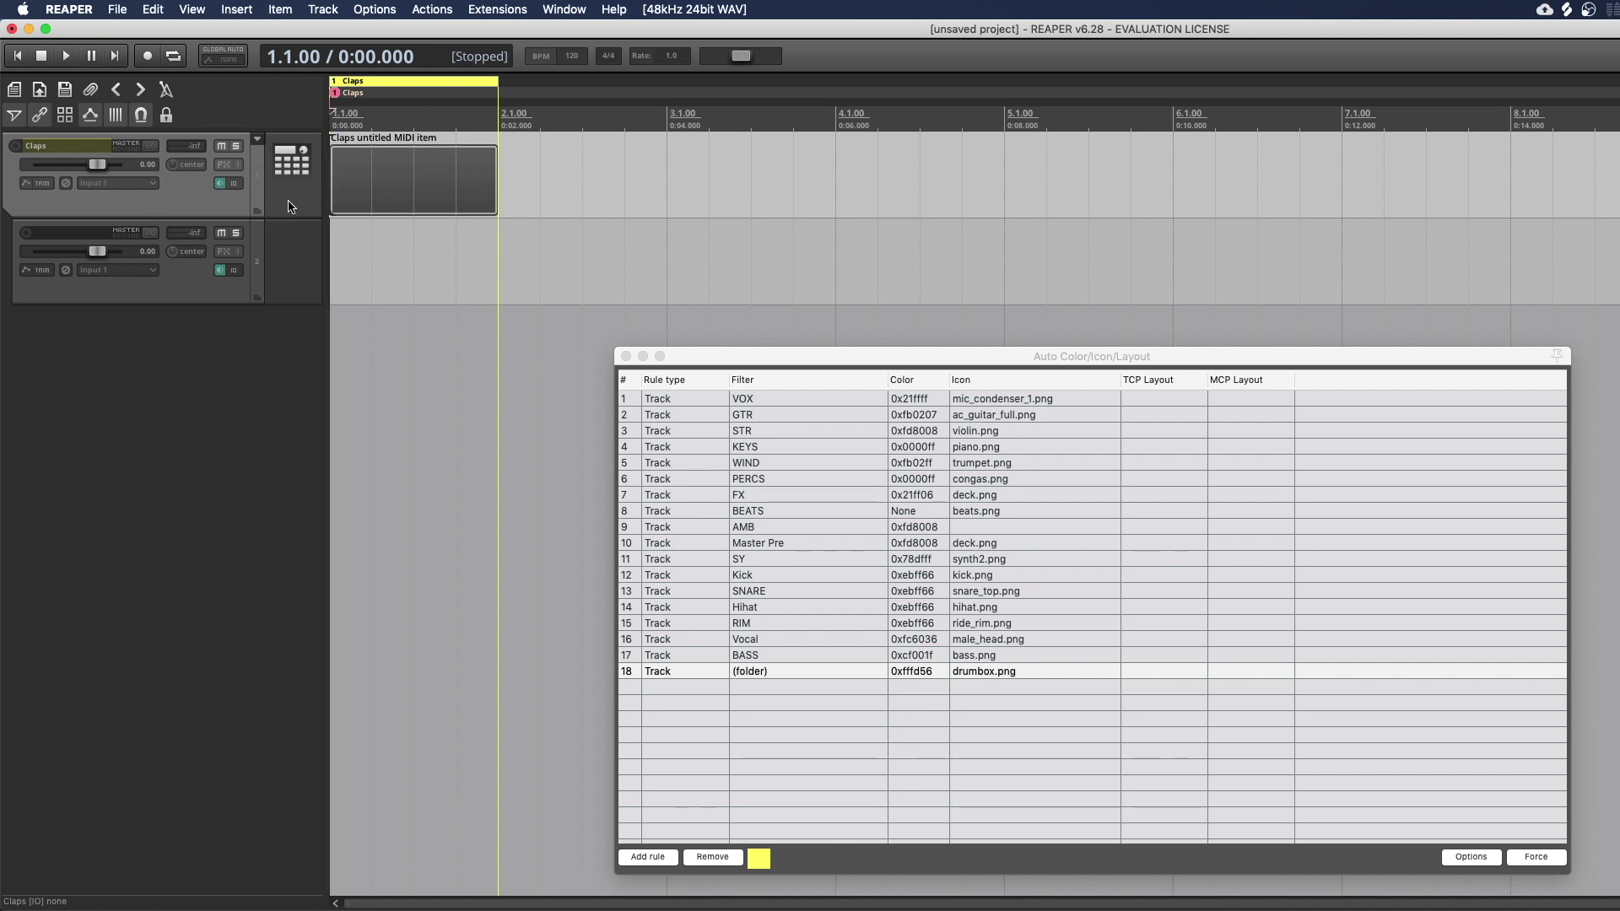
Step: Turn the Claps track back into a normal track and change the filter of rule 18 to (children)
{"action": "left_click", "coordinate": [257, 211]}
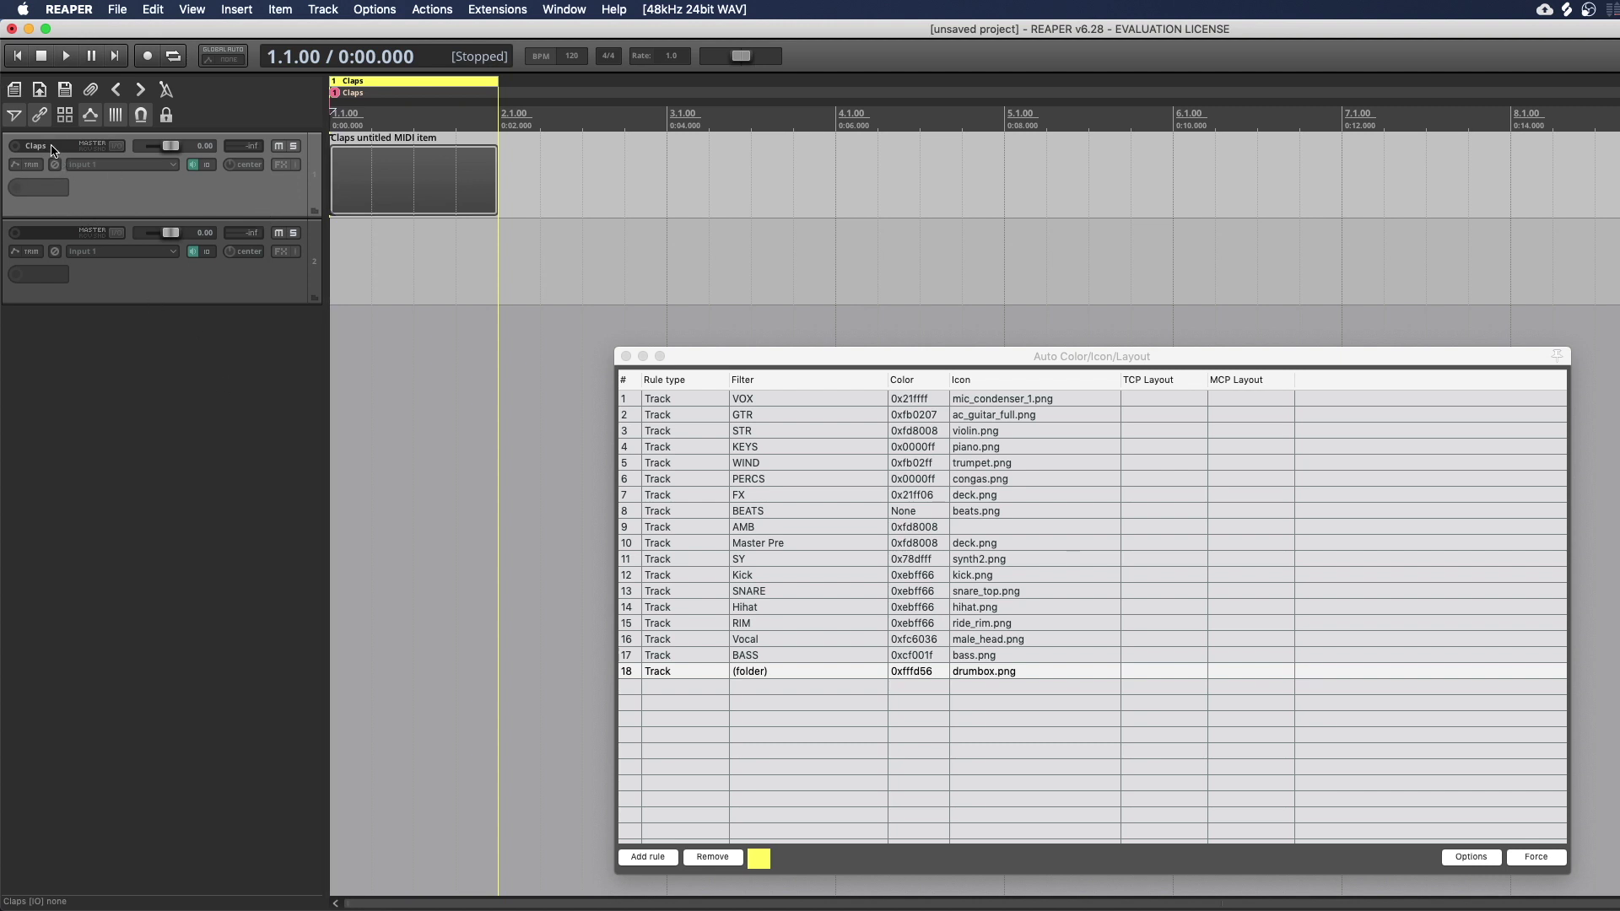
{"action": "left_click", "coordinate": [161, 280]}
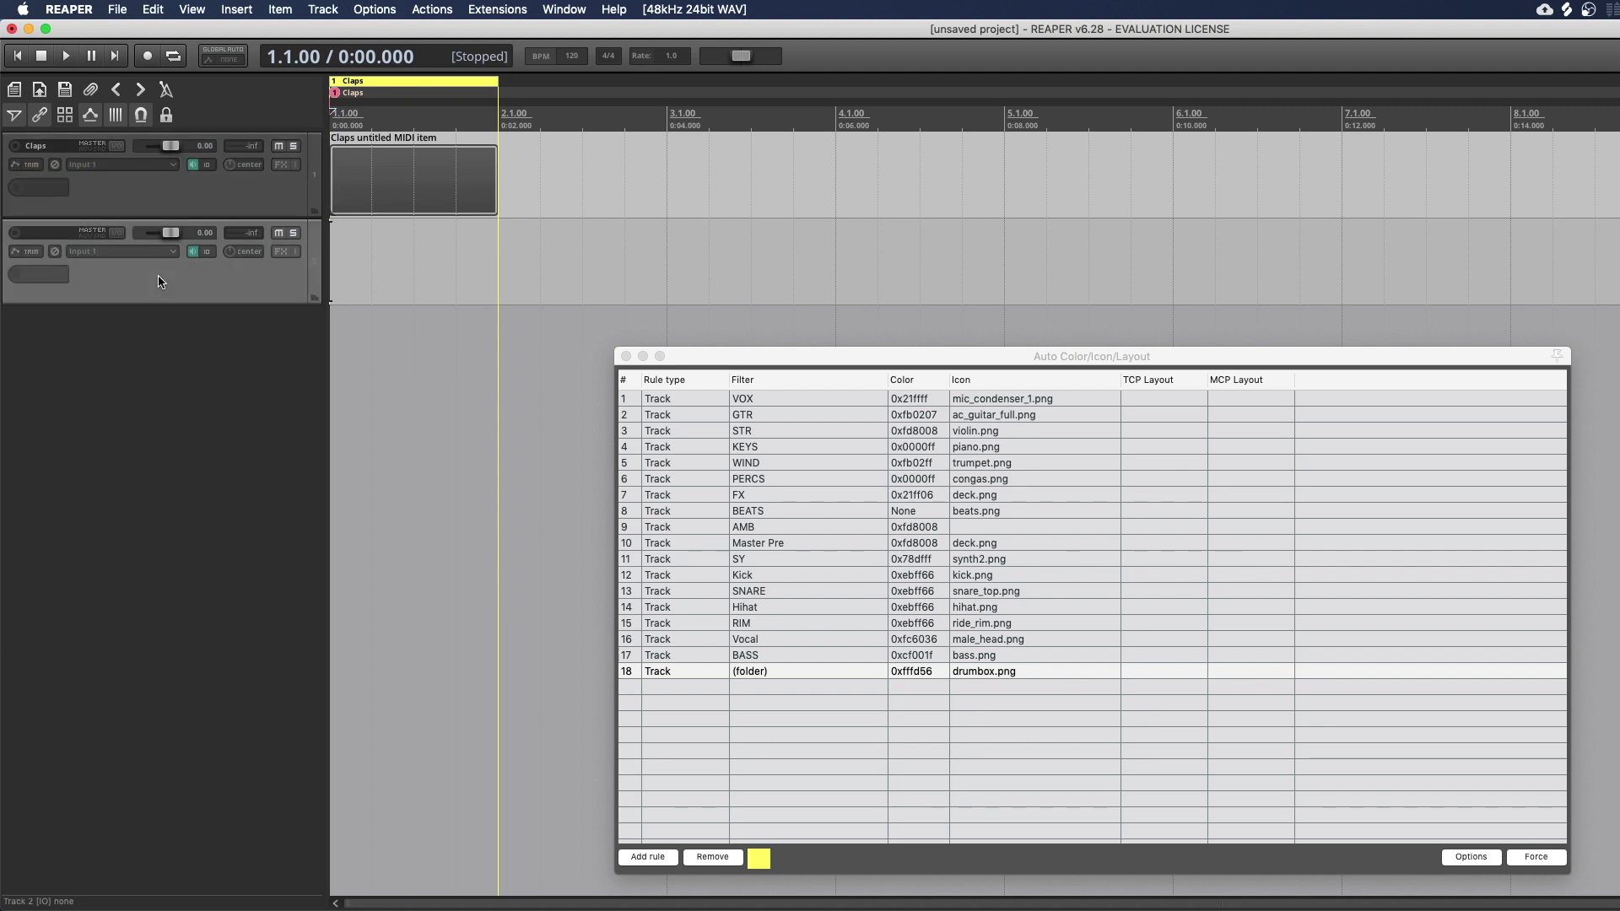
{"action": "left_click", "coordinate": [758, 672]}
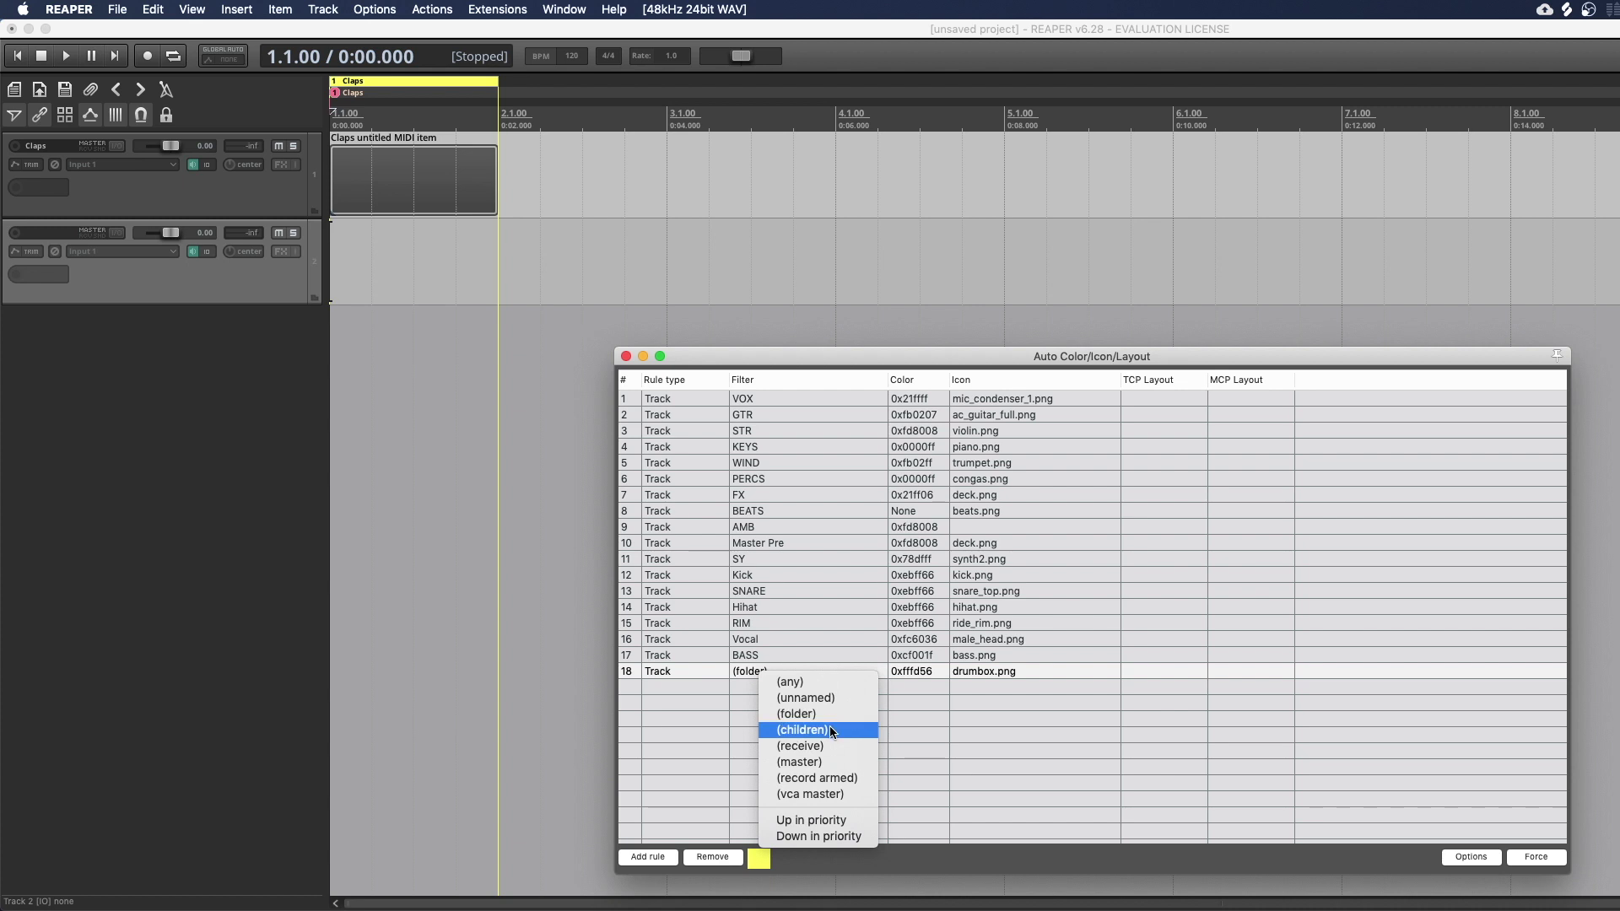
{"action": "left_click", "coordinate": [829, 725]}
Step: Move the unnamed track above Claps and make it the folder containing the Claps track
{"action": "left_click_drag", "start_coordinate": [126, 288], "coordinate": [123, 129]}
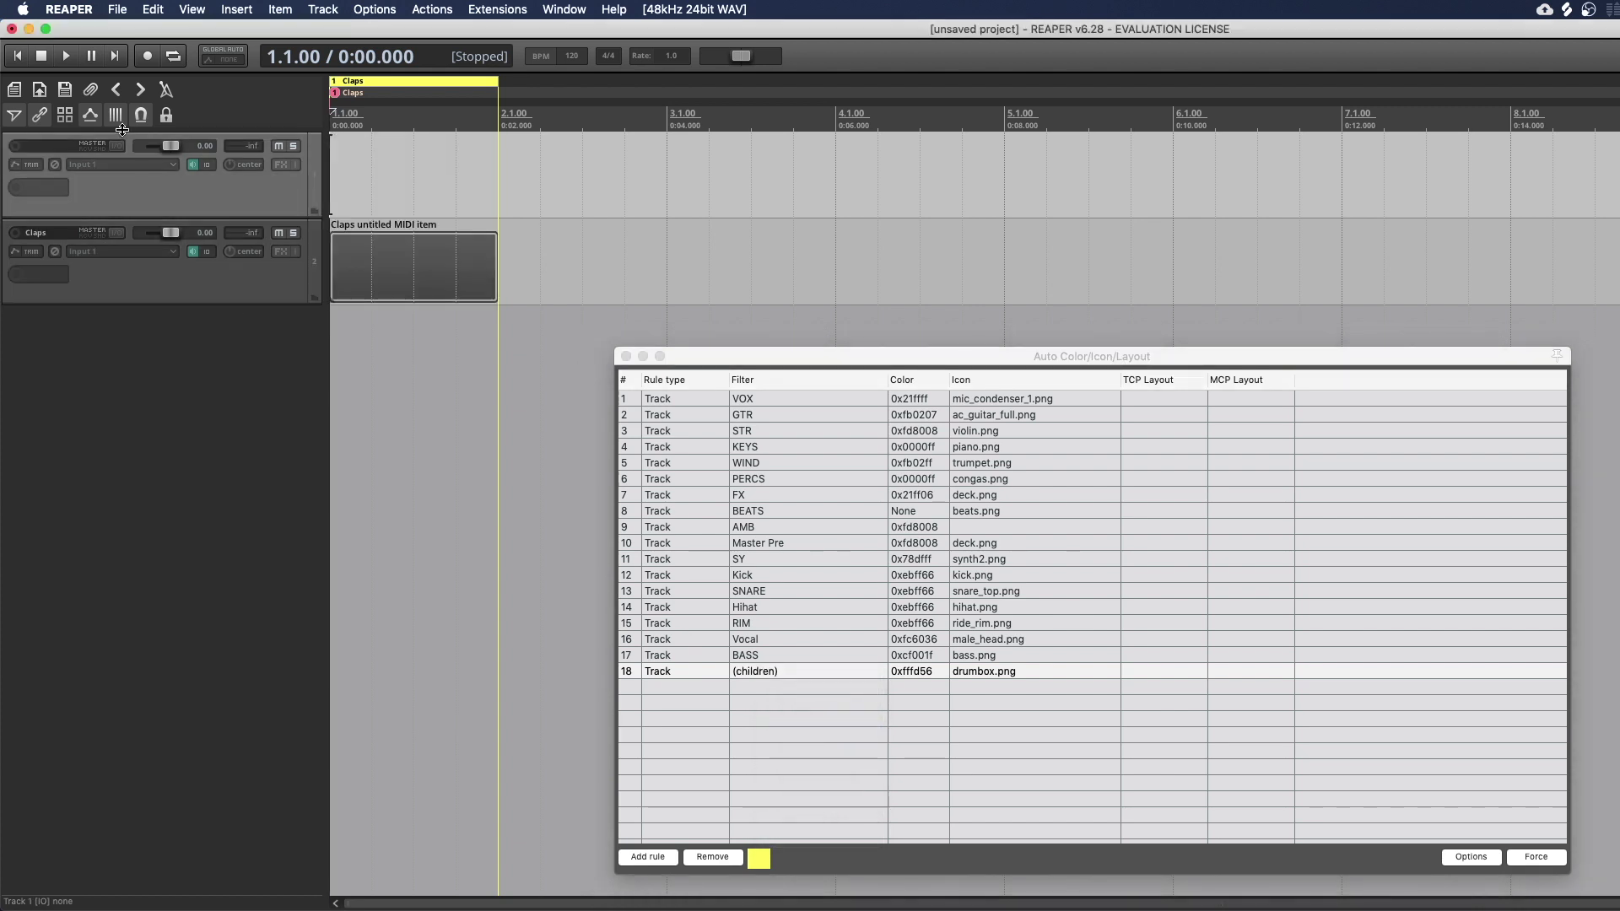
{"action": "left_click", "coordinate": [314, 216]}
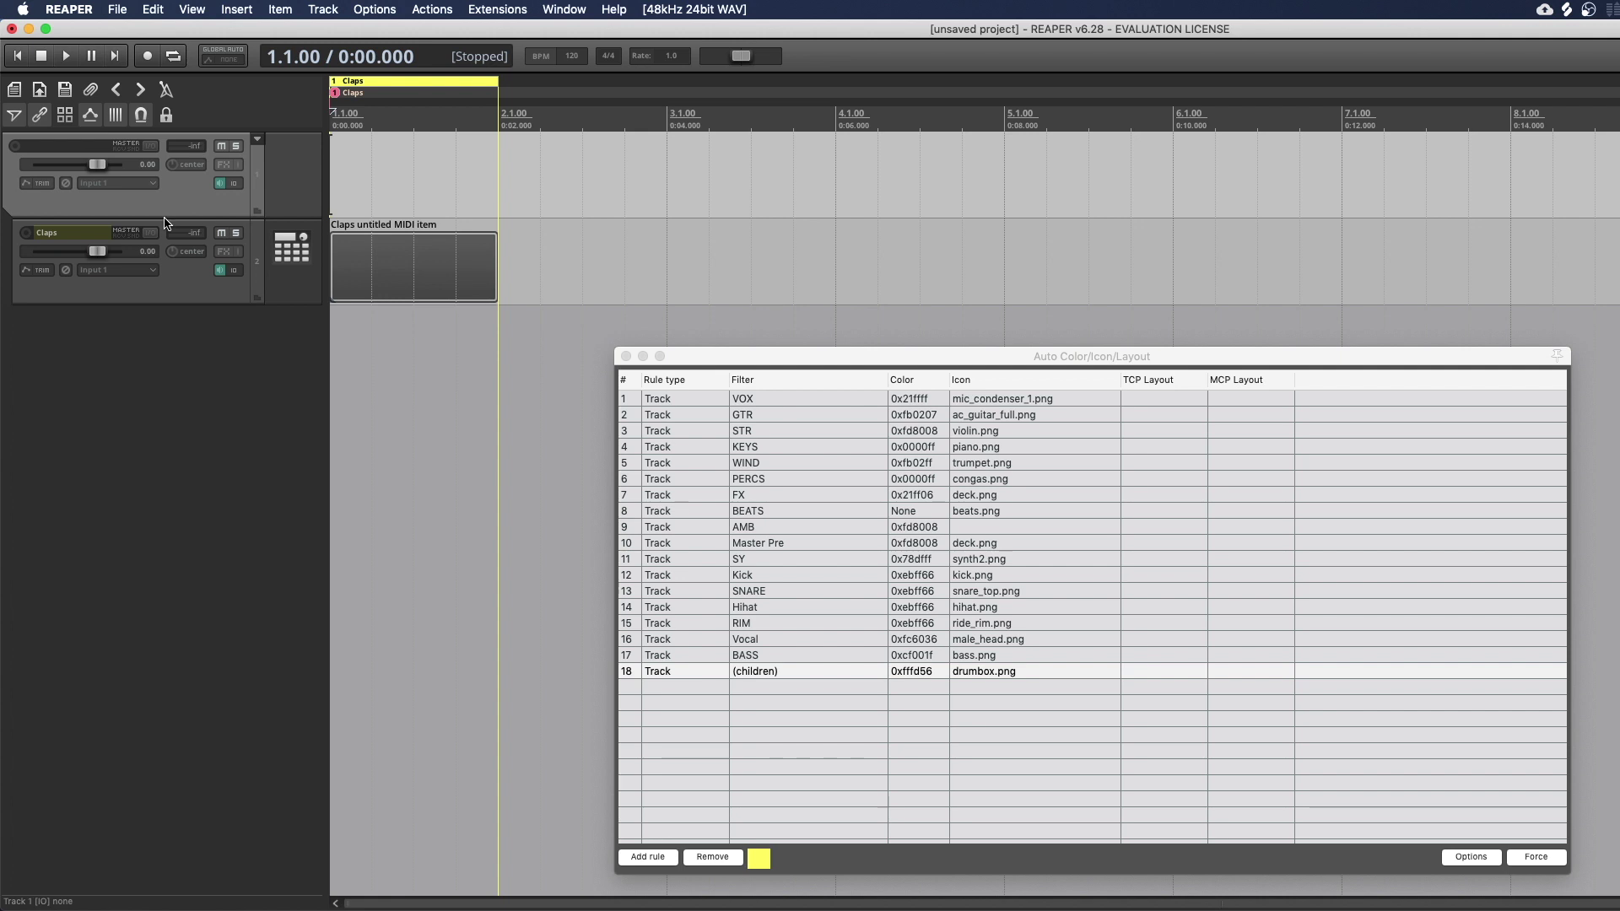
Step: Turn the folder track back into a normal track and change the filter of rule 18 to (receive)
{"action": "right_click", "coordinate": [734, 671]}
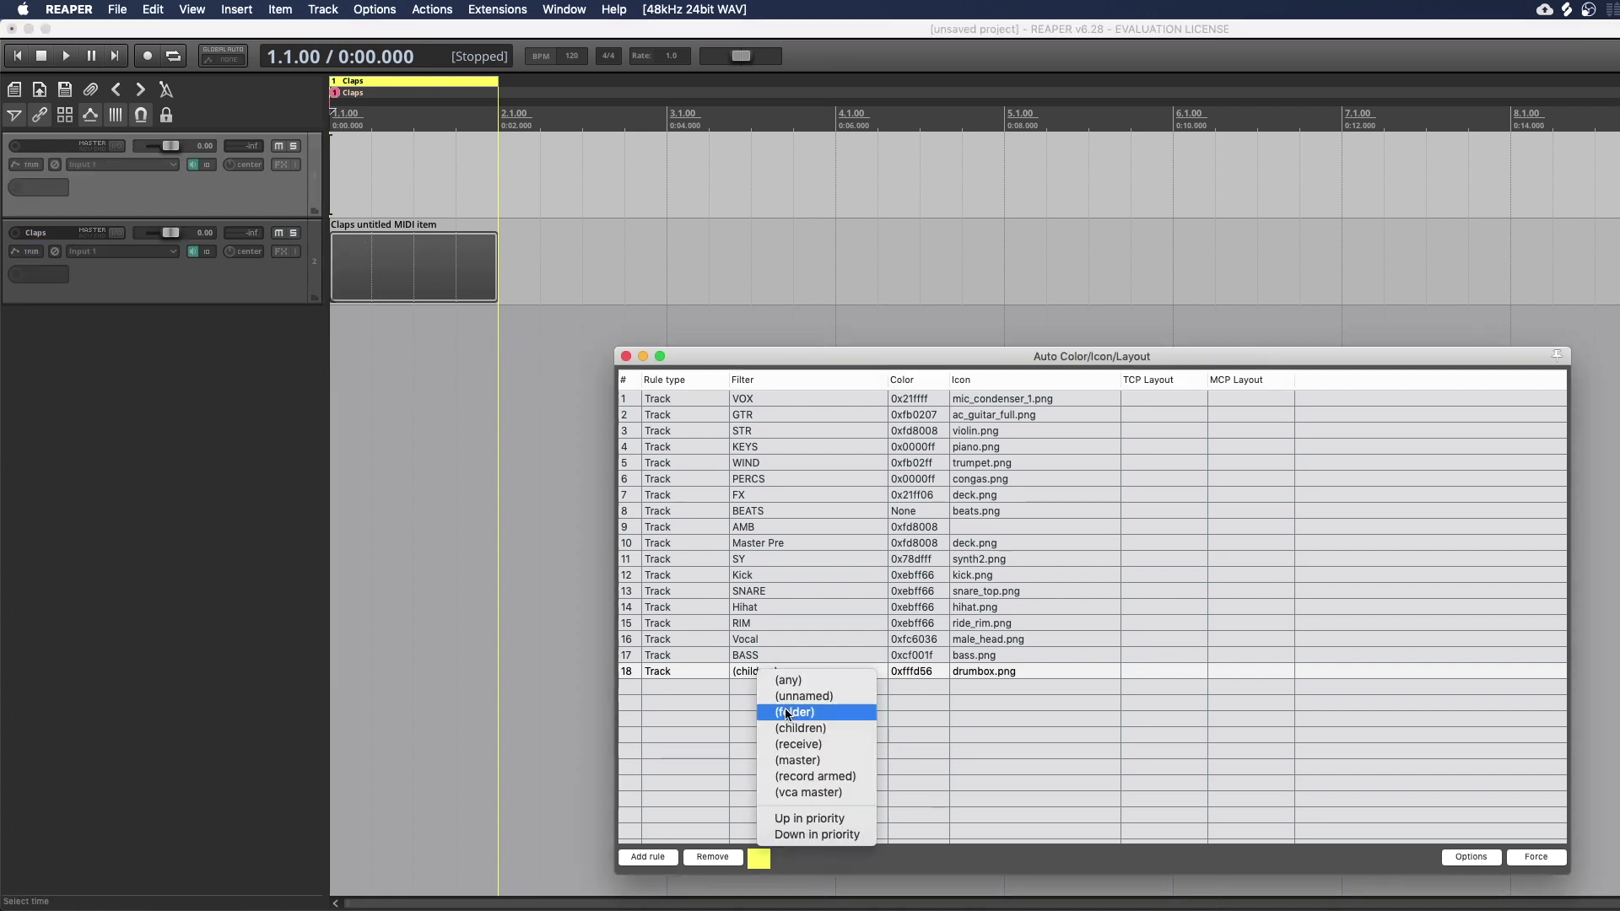
{"action": "left_click", "coordinate": [797, 743]}
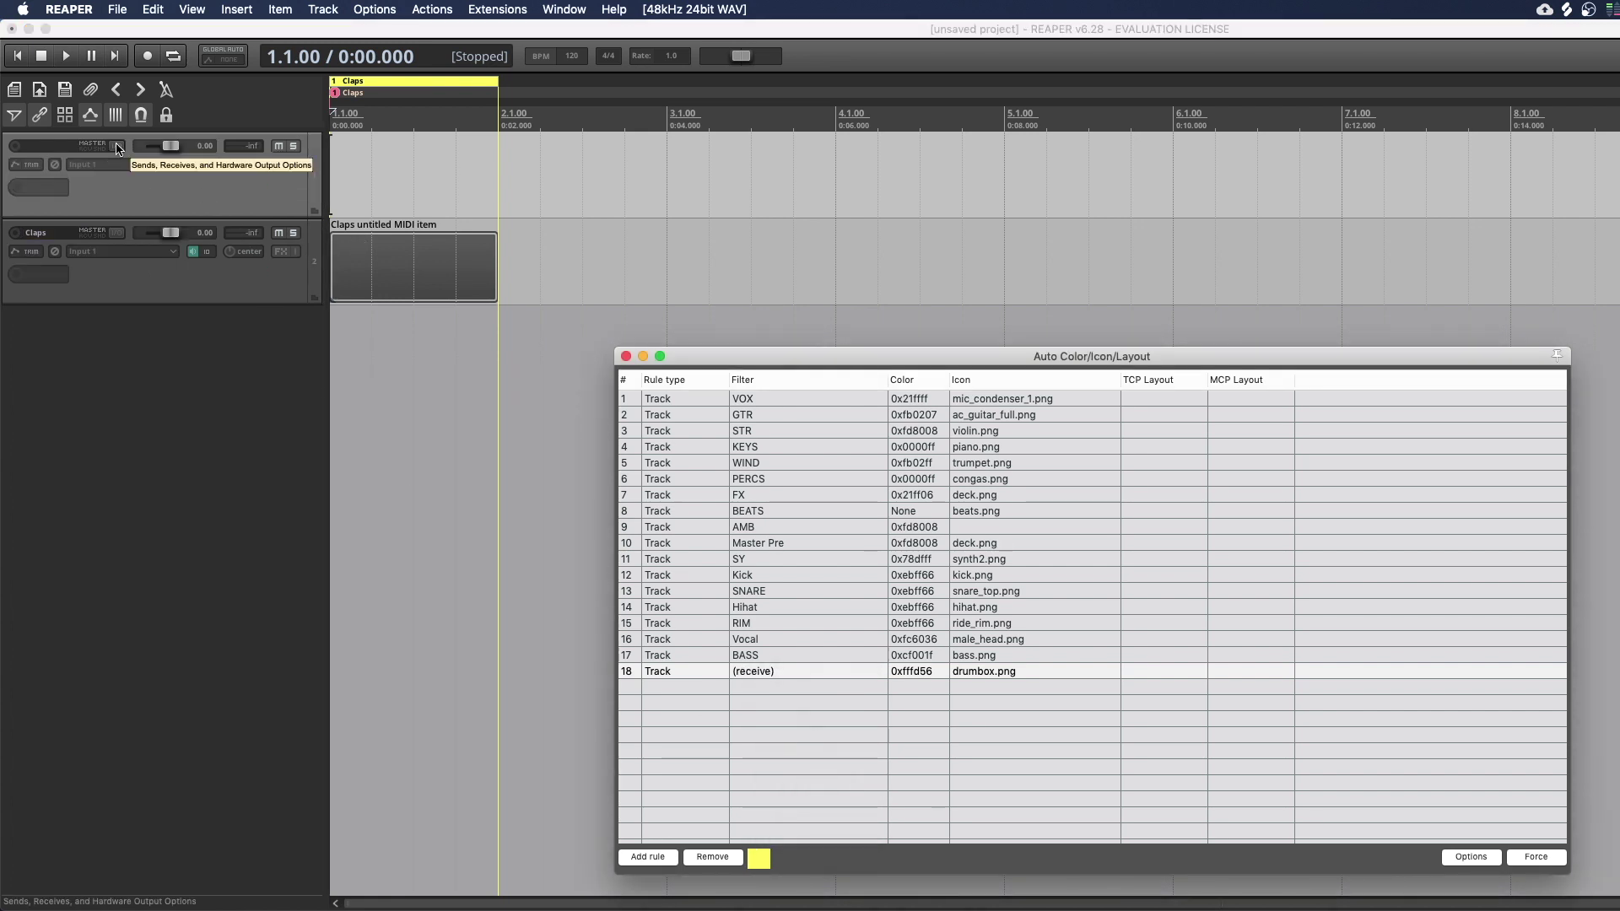
Step: Create a send from the unnamed track 1 to the Claps track, close the send controls and select the Claps track
{"action": "left_click_drag", "start_coordinate": [118, 149], "coordinate": [119, 233]}
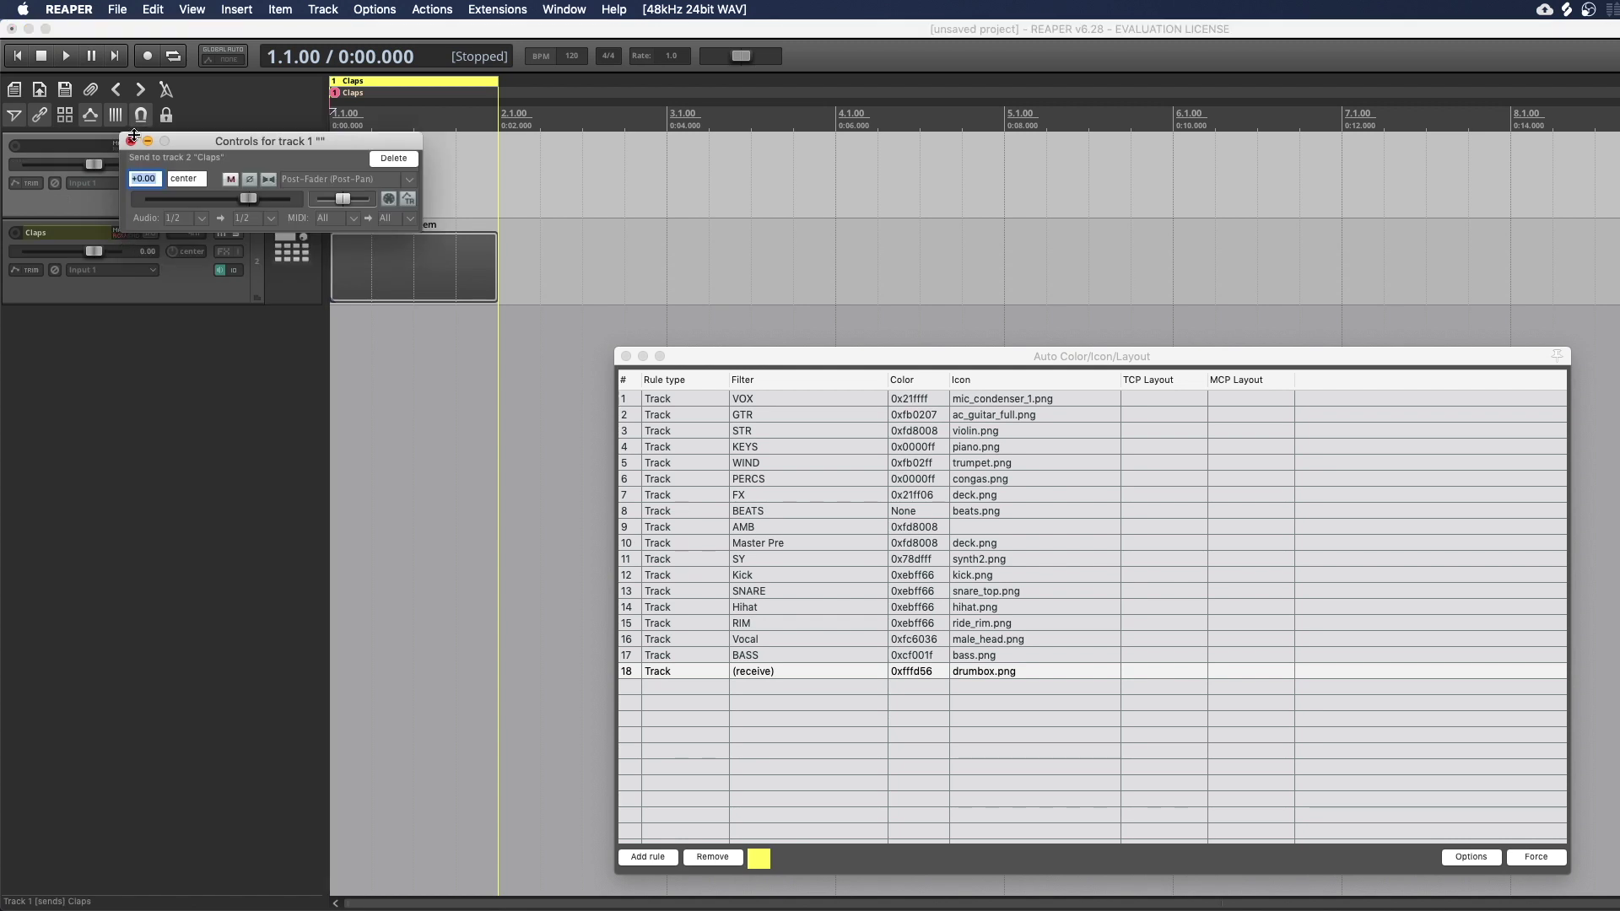
{"action": "left_click", "coordinate": [132, 139]}
{"action": "left_click", "coordinate": [155, 271]}
{"action": "left_click", "coordinate": [200, 283]}
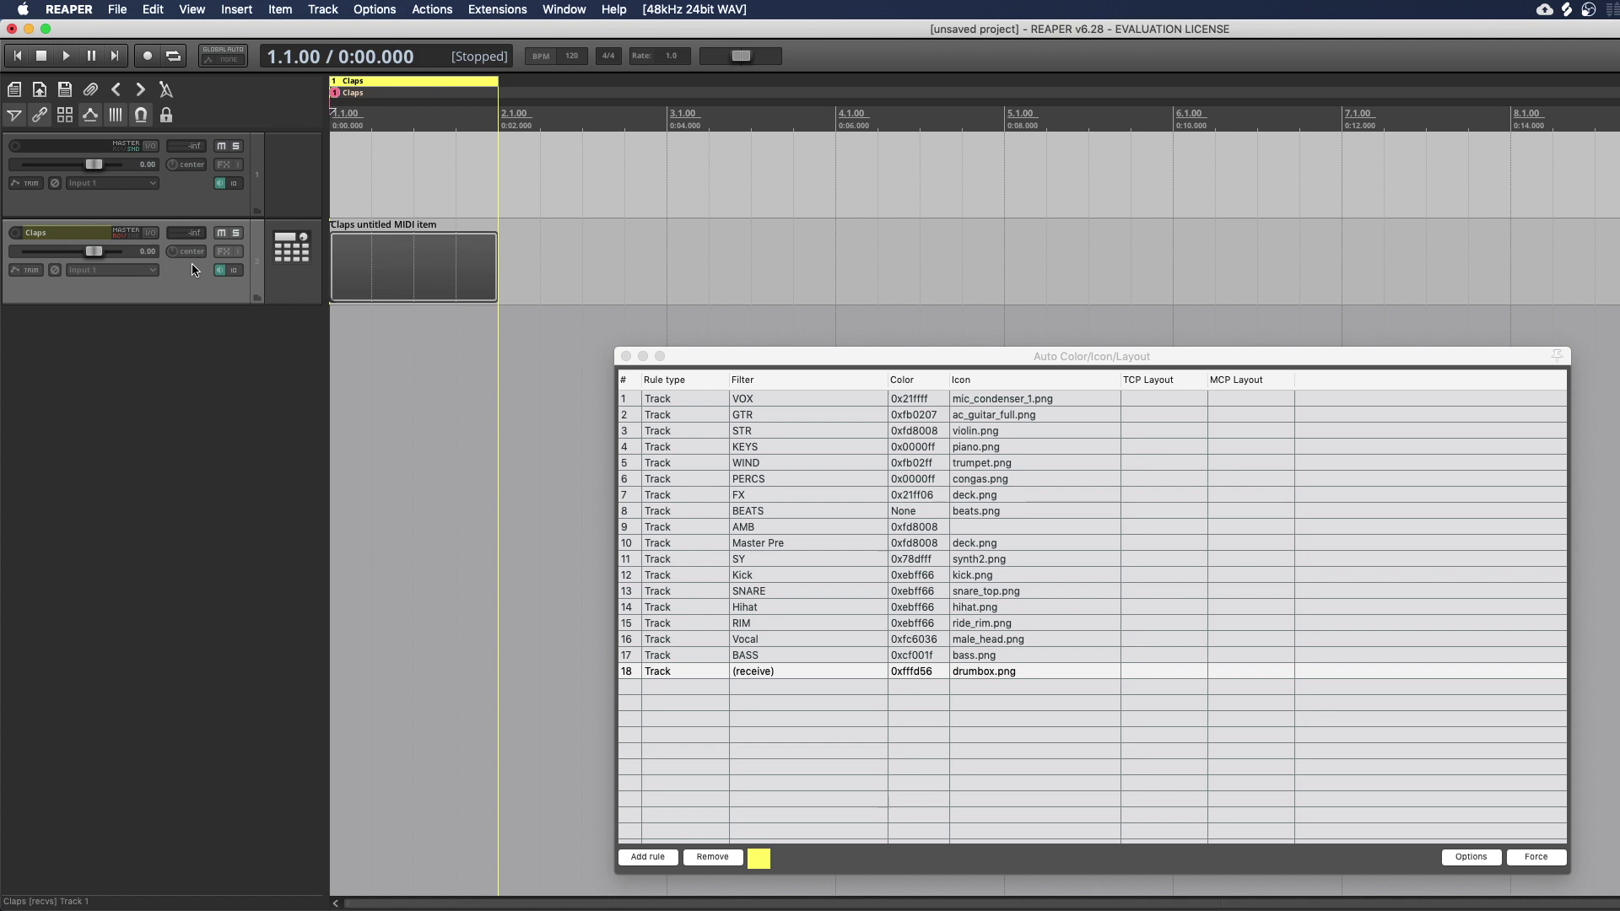
Step: Change the filter of rule 18 to (record armed), and arm and disarm the Claps track for recording
{"action": "right_click", "coordinate": [771, 670]}
{"action": "left_click", "coordinate": [812, 775]}
{"action": "left_click", "coordinate": [16, 234]}
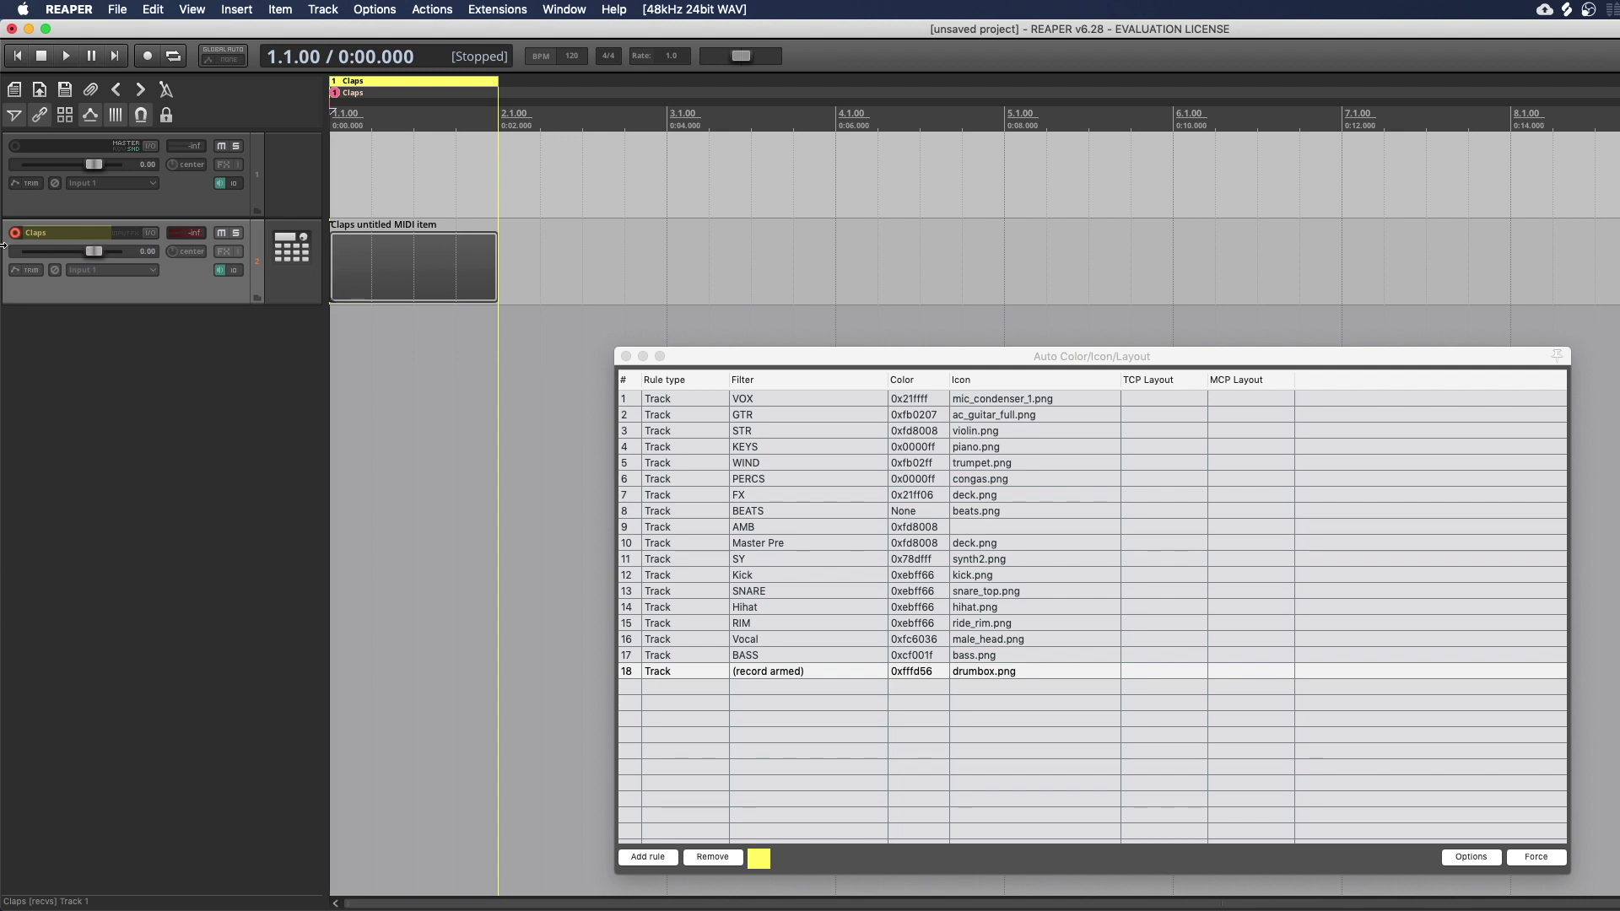
{"action": "left_click", "coordinate": [15, 235]}
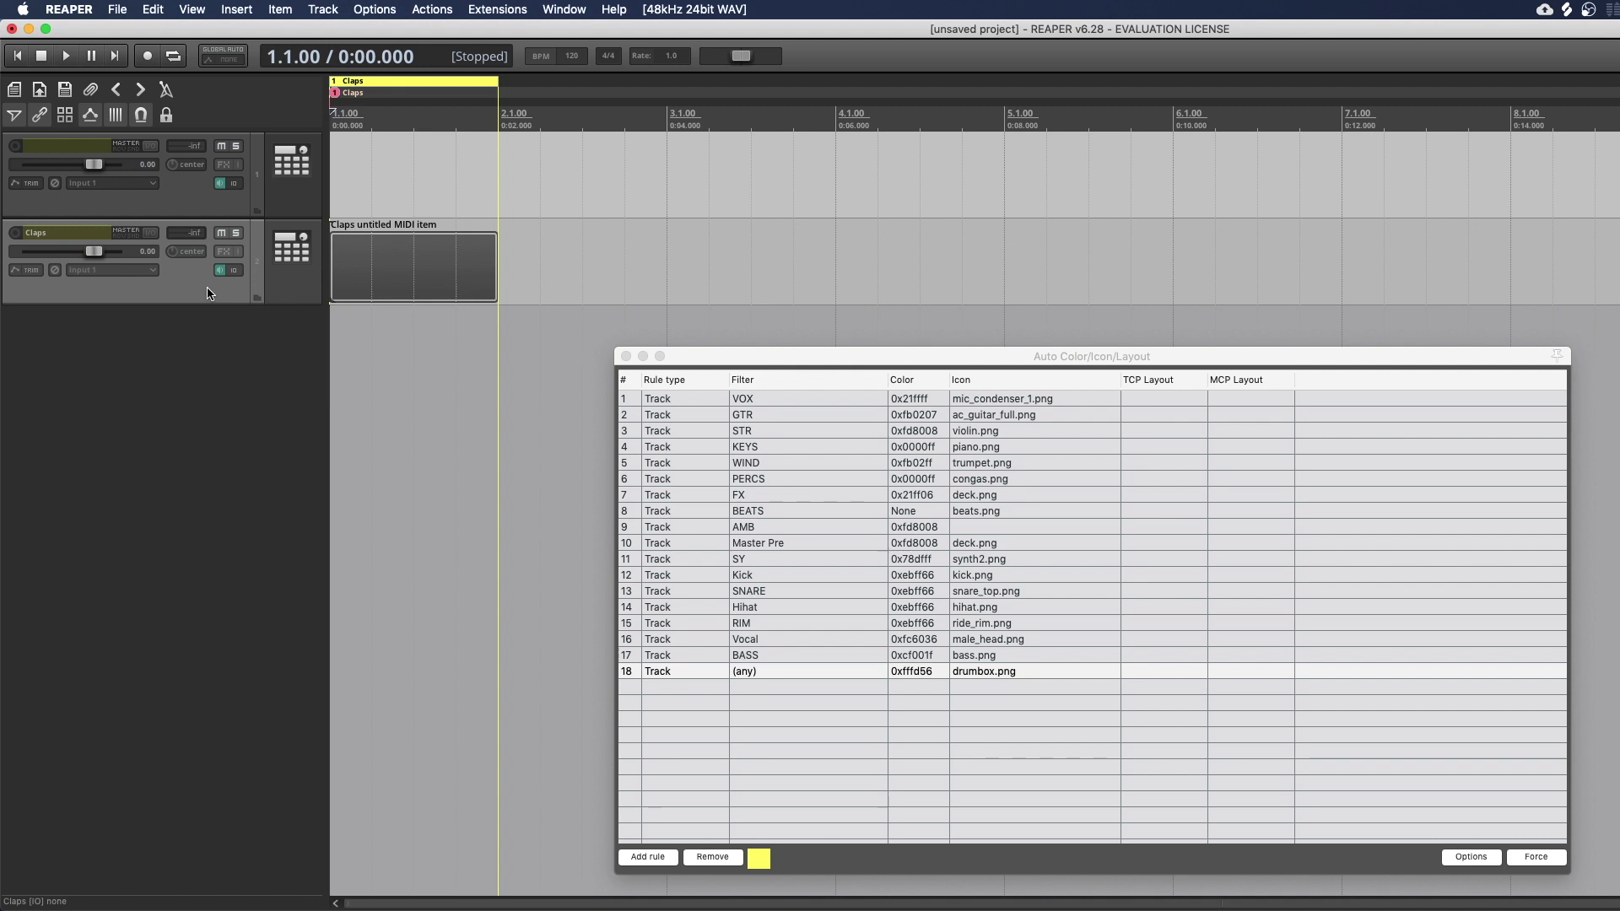
Step: Remove rule 18, the track rule with the (any) filter, from the Auto Color/Icon/Layout list
{"action": "left_click", "coordinate": [715, 857]}
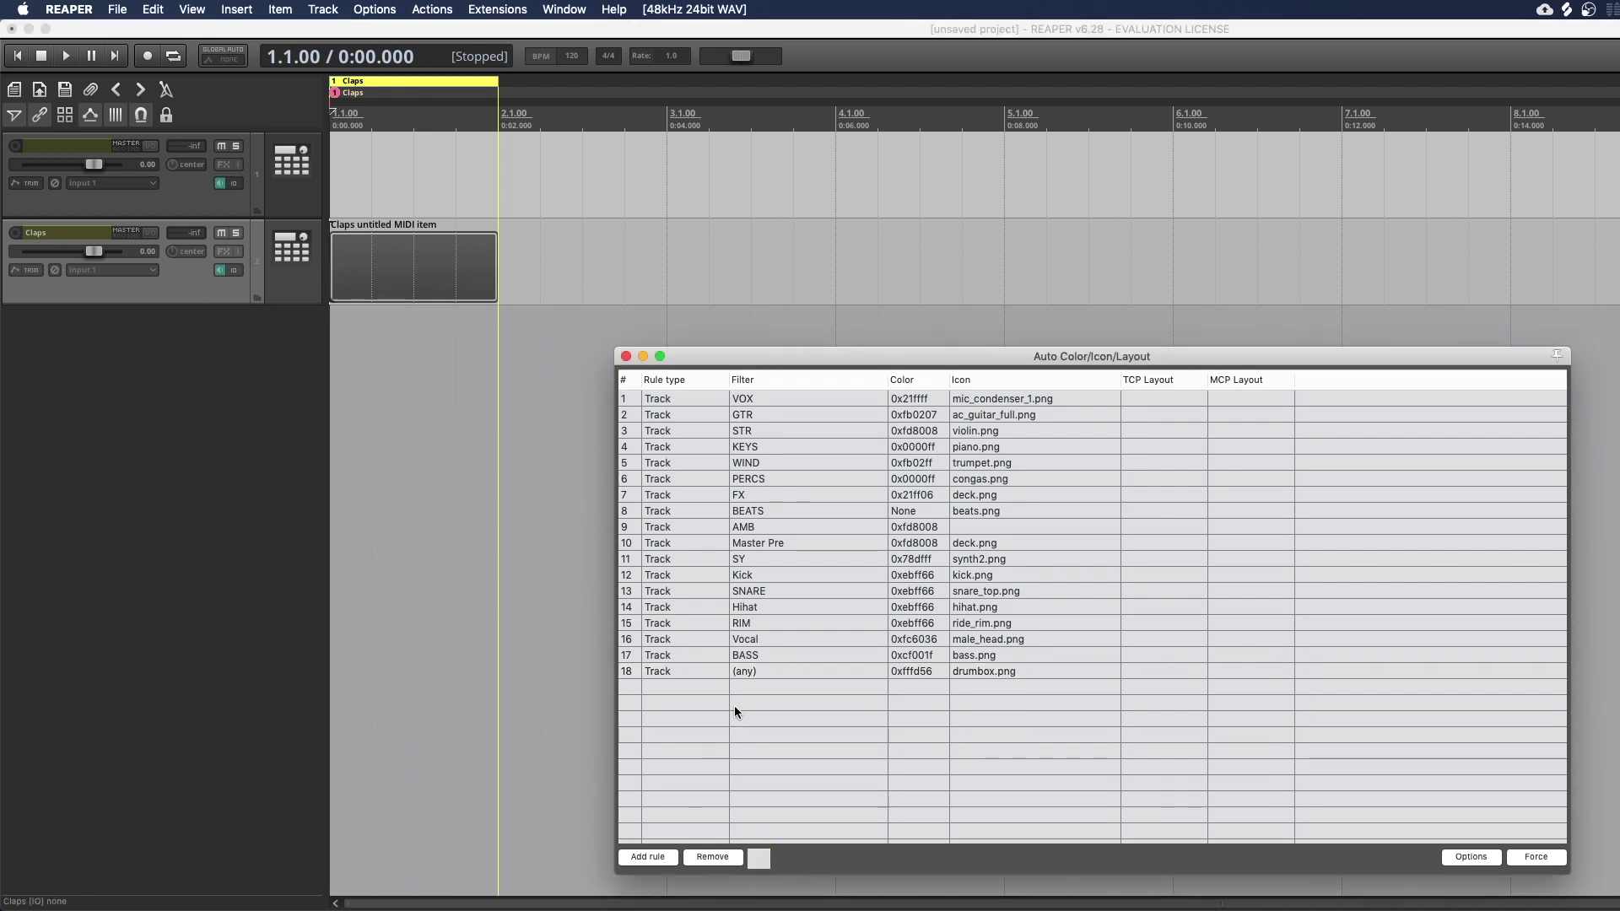
{"action": "left_click", "coordinate": [758, 670]}
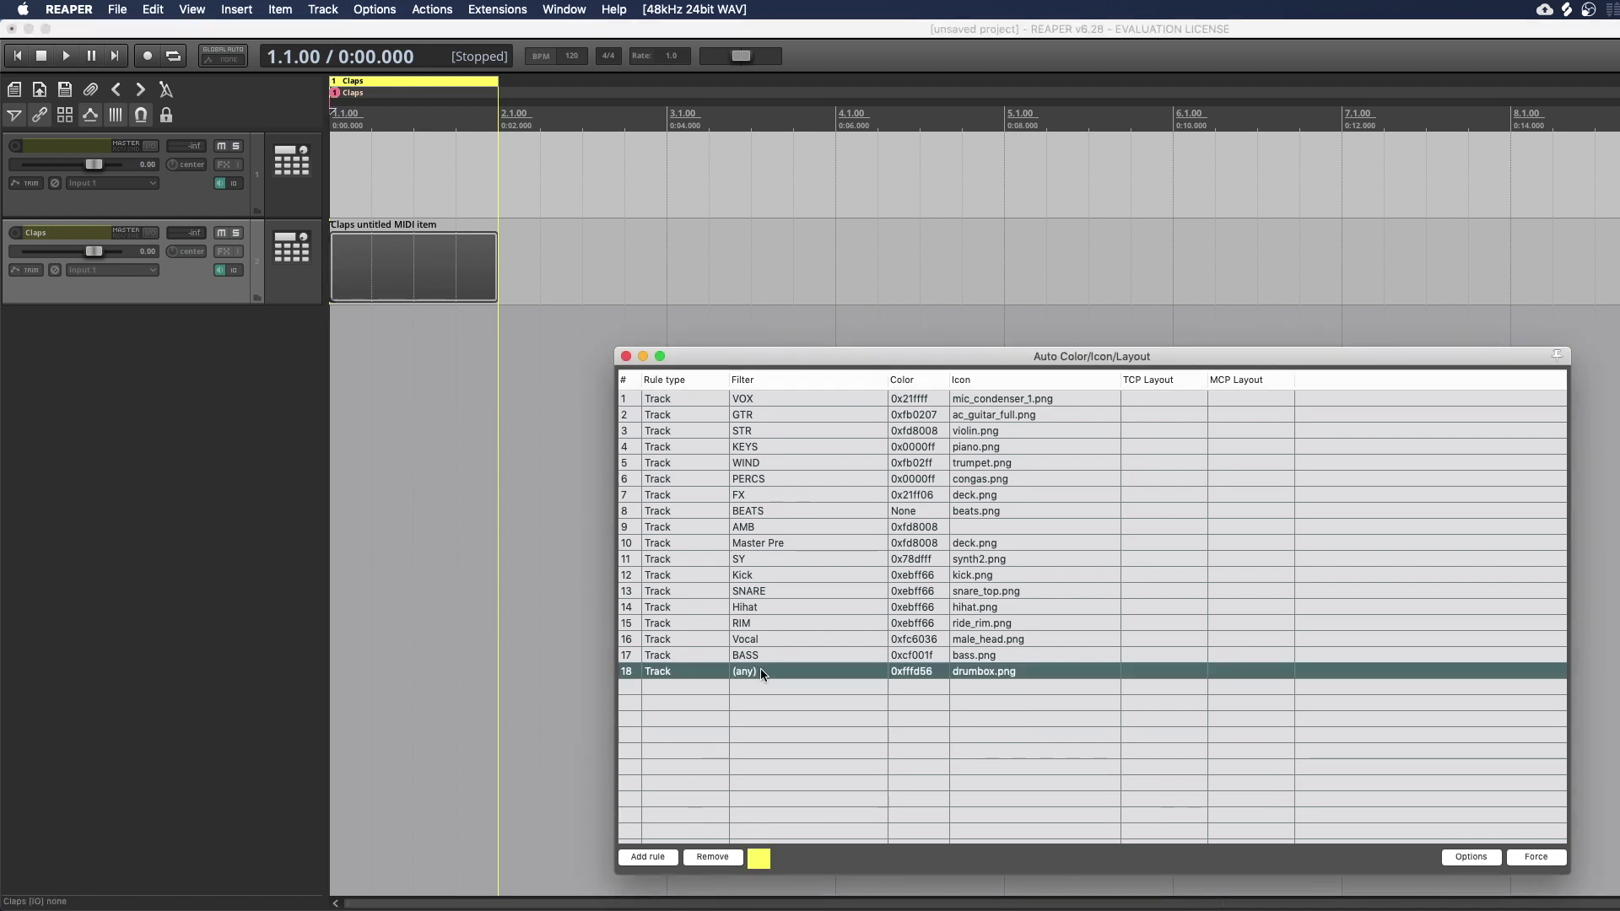
{"action": "left_click", "coordinate": [724, 859]}
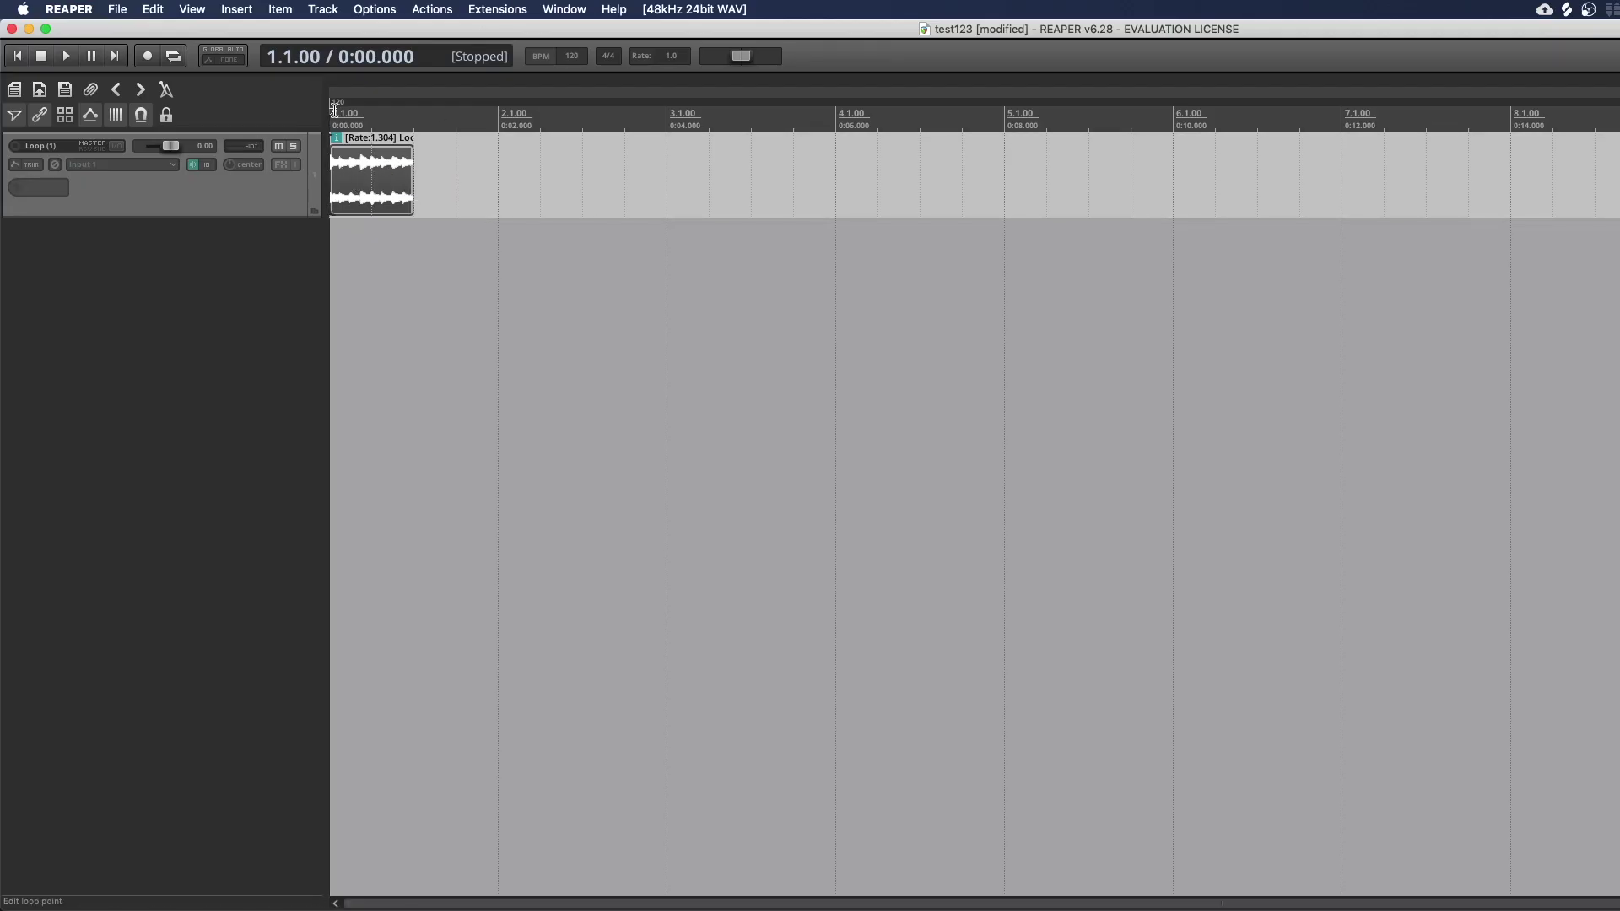
Step: Find the "create region" actions and run the SWS one that creates regions from selected items, named by active take
{"action": "key", "text": "question"}
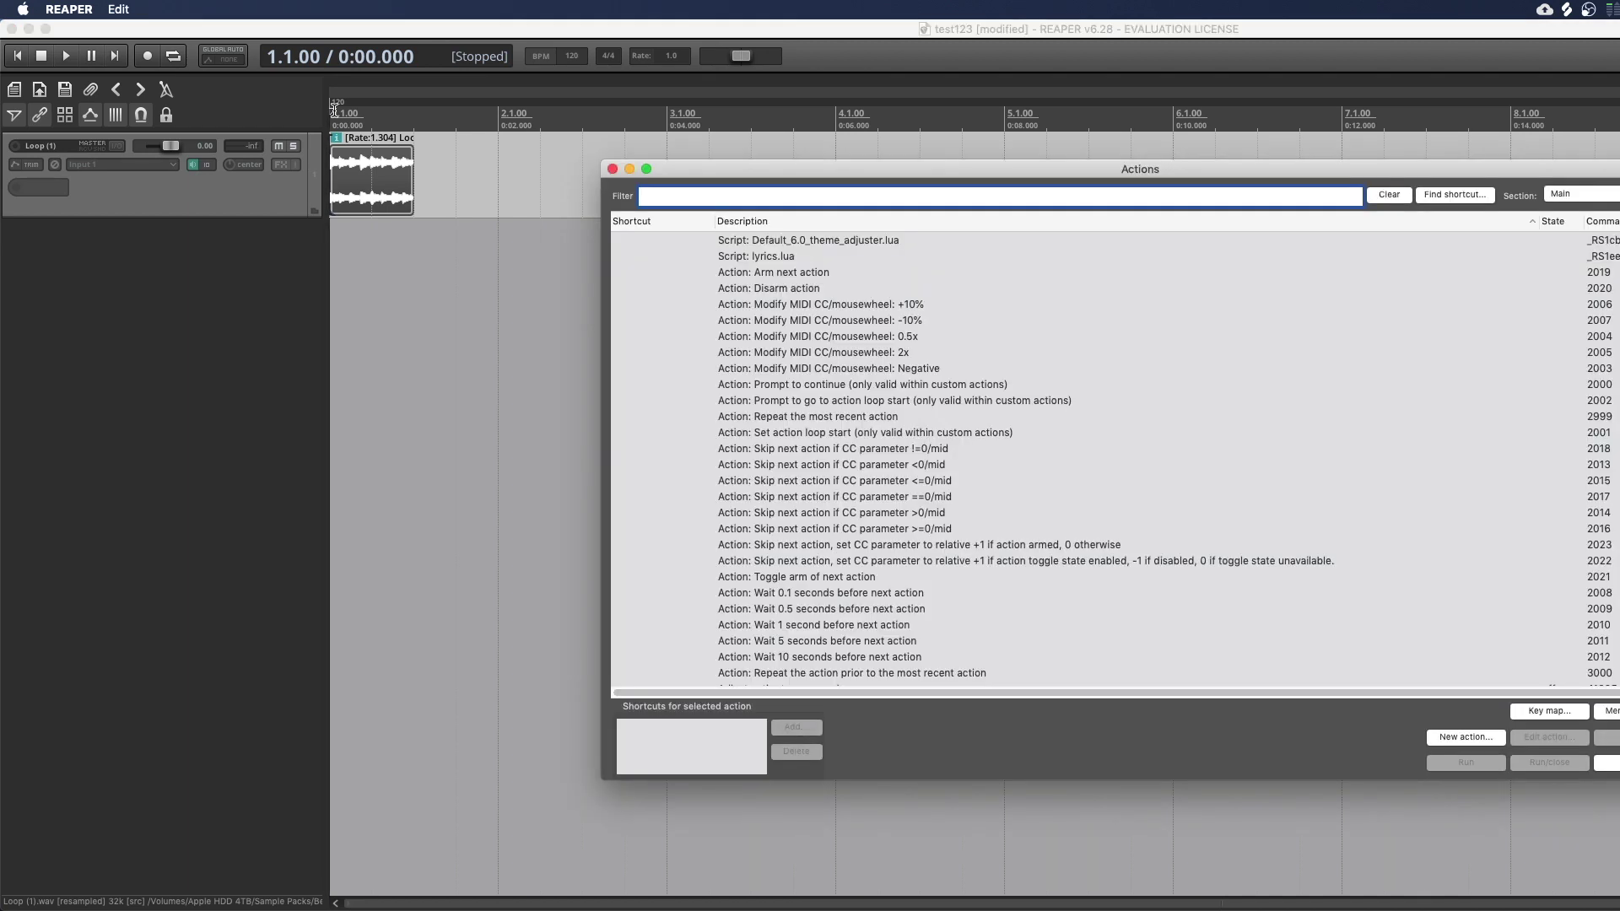
{"action": "type", "text": "create regions"}
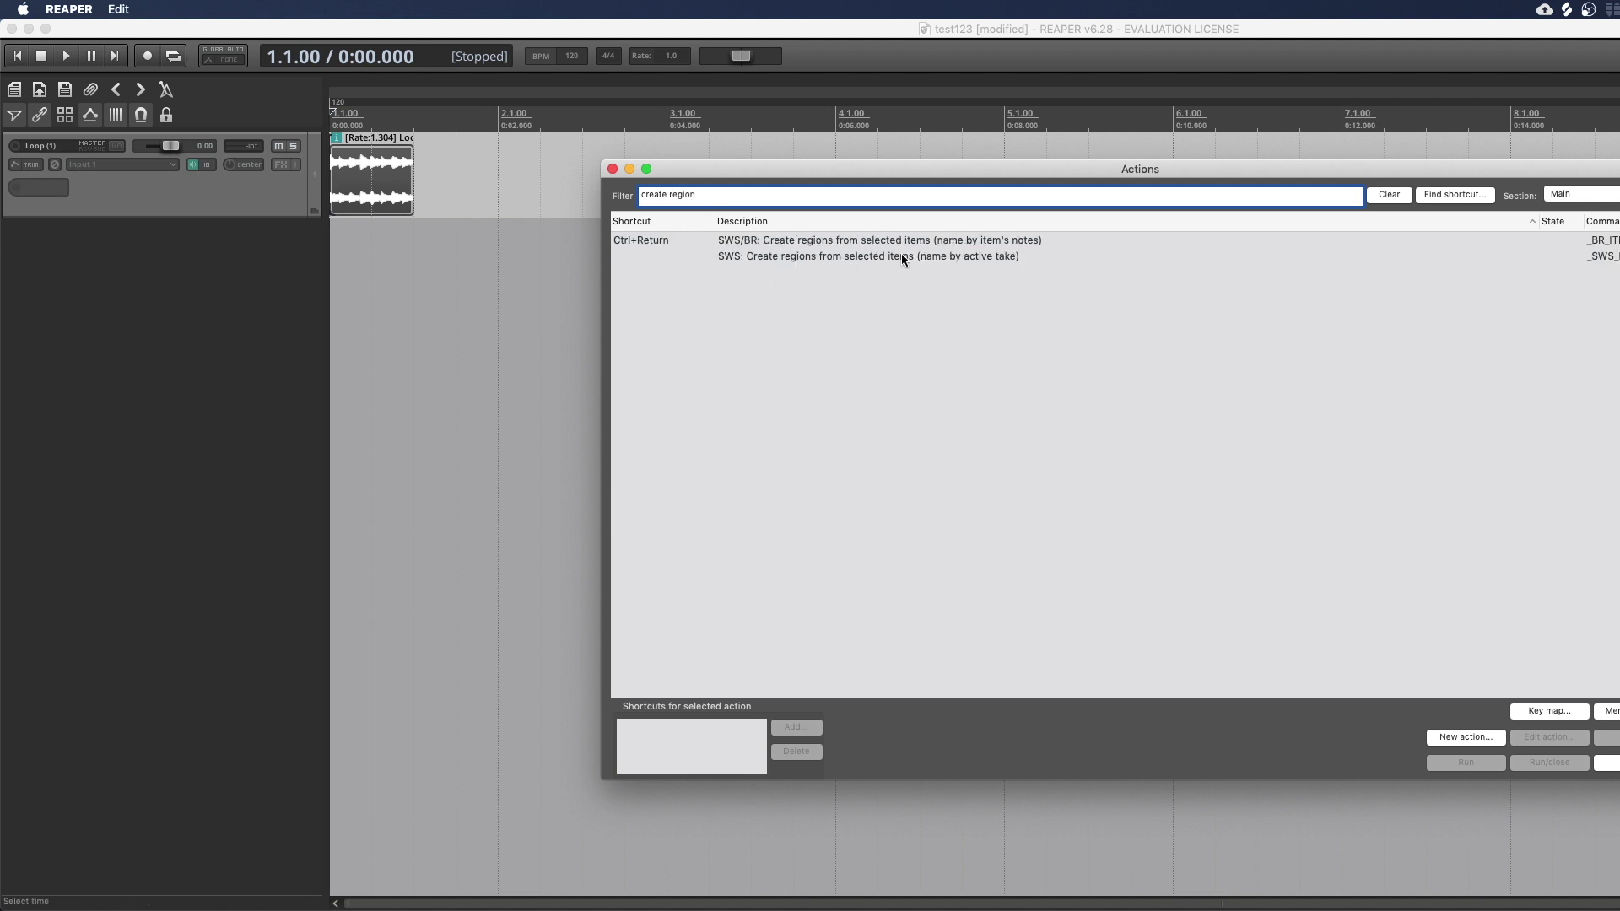
{"action": "double_click", "coordinate": [899, 256]}
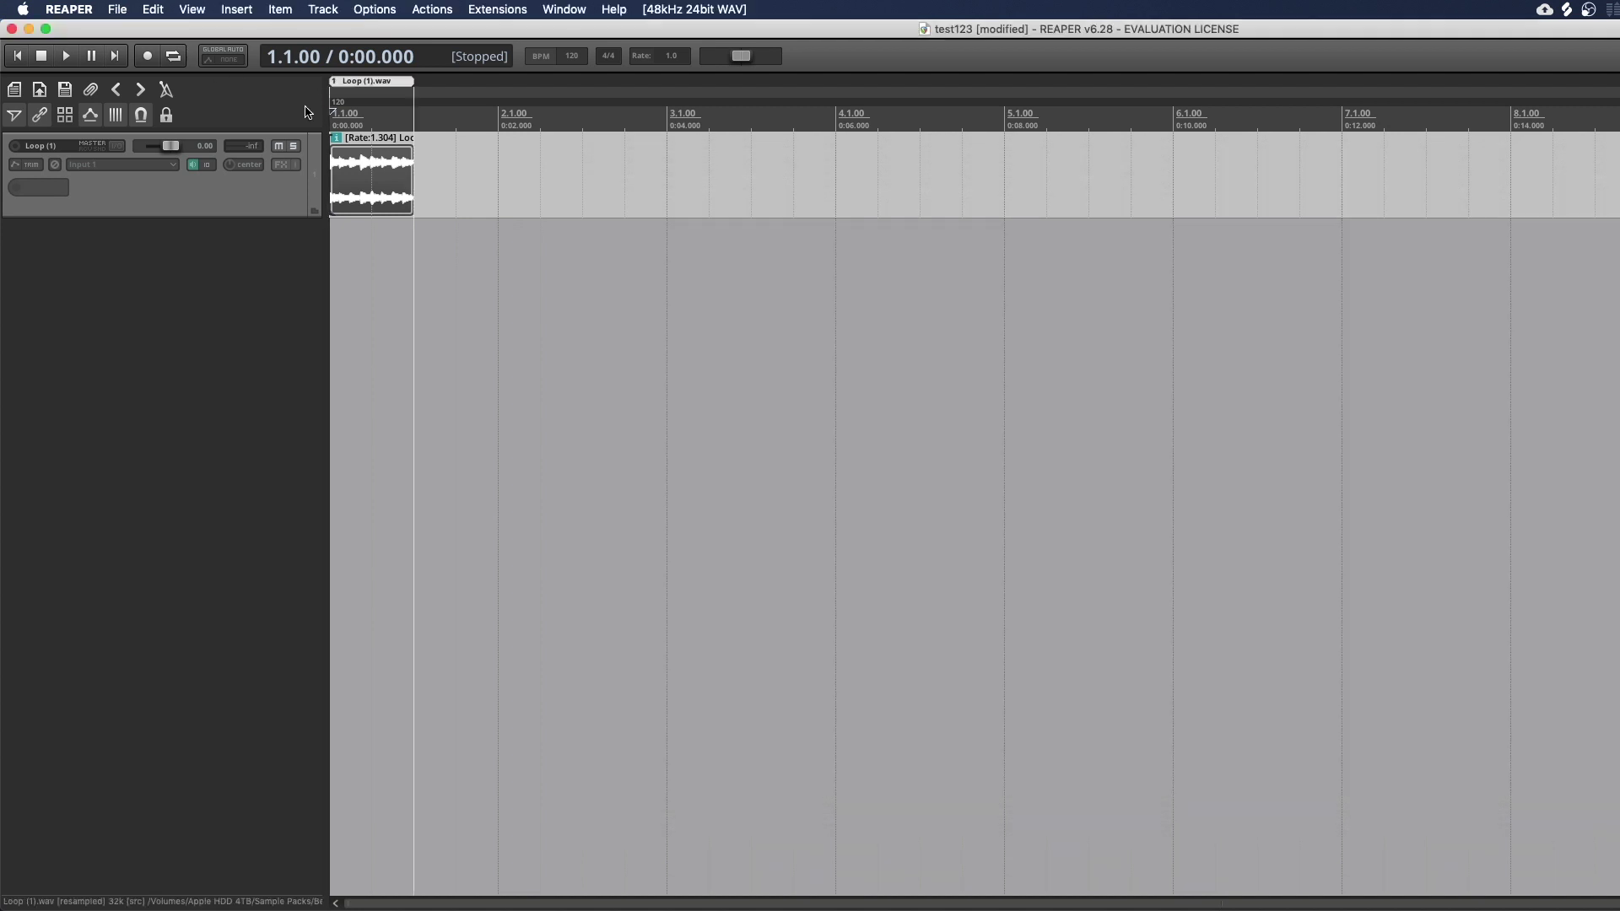
Step: Rename the region above the loop item to Beats
{"action": "right_click", "coordinate": [367, 84]}
{"action": "left_click", "coordinate": [405, 93]}
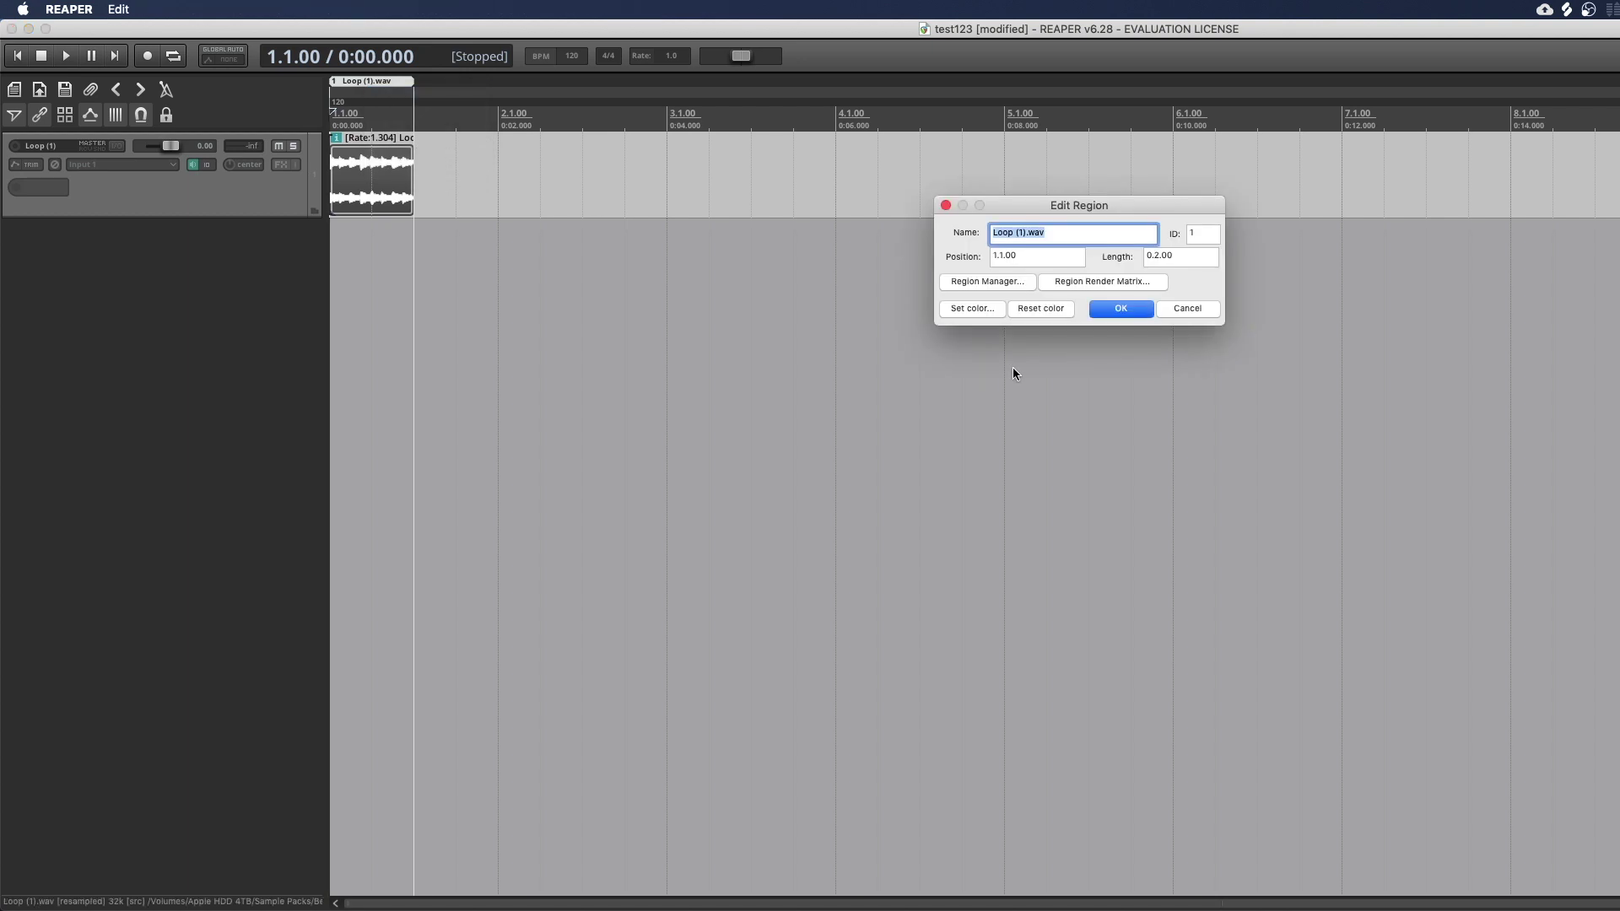
{"action": "type", "text": "Beats"}
{"action": "key", "text": "Return"}
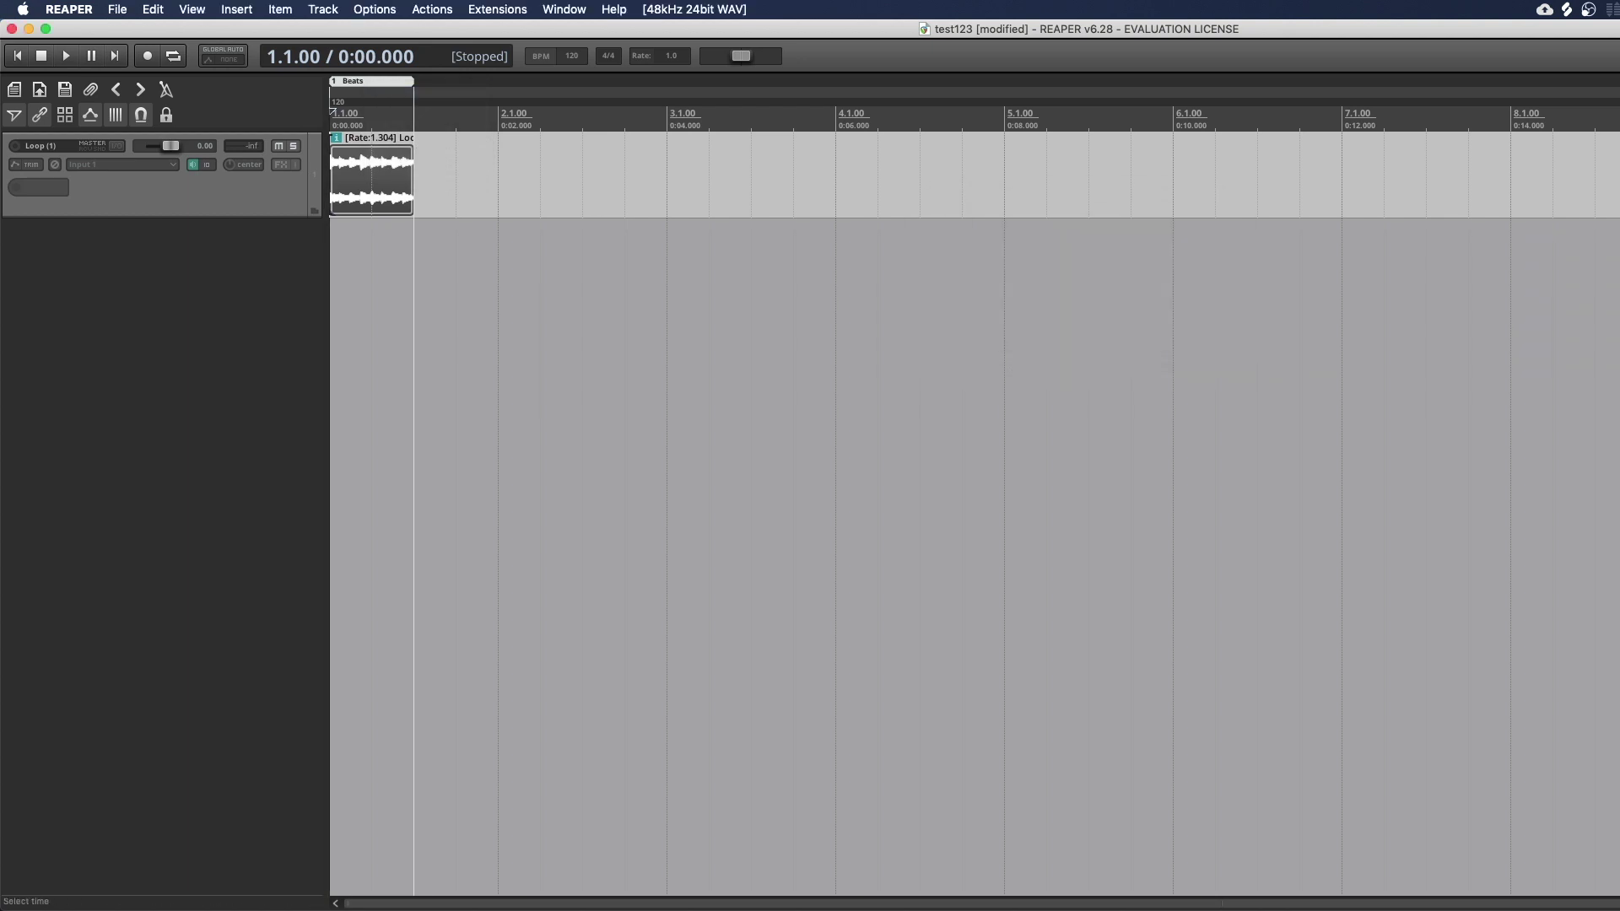
Step: Select the loop item and batch render the project's regions with Autorender
{"action": "left_click", "coordinate": [373, 108]}
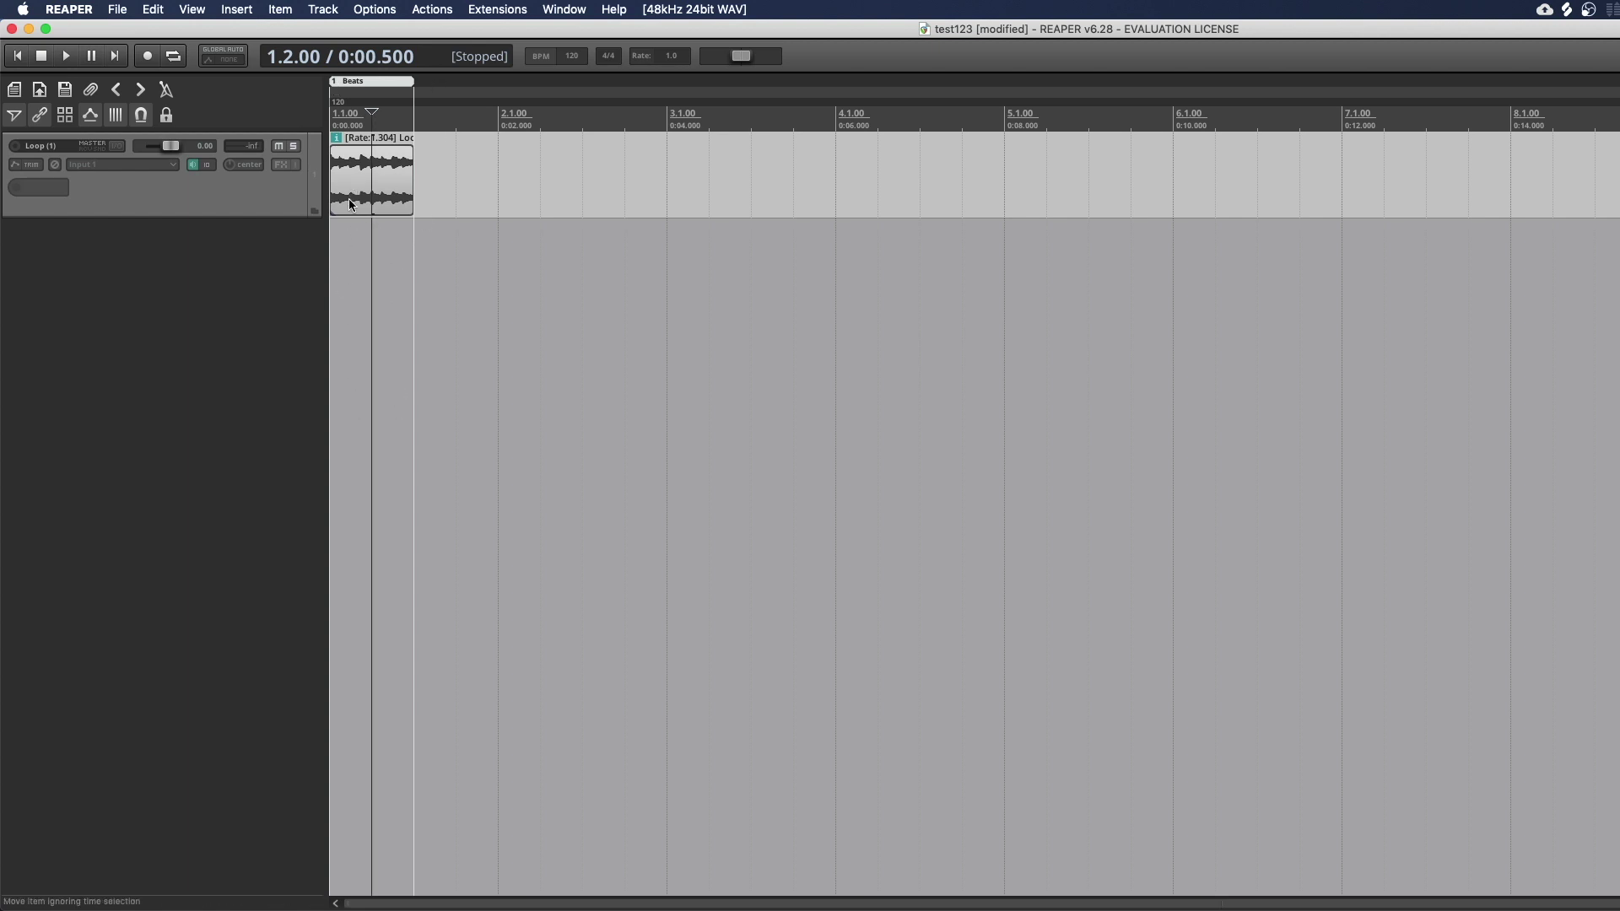
{"action": "left_click", "coordinate": [365, 163]}
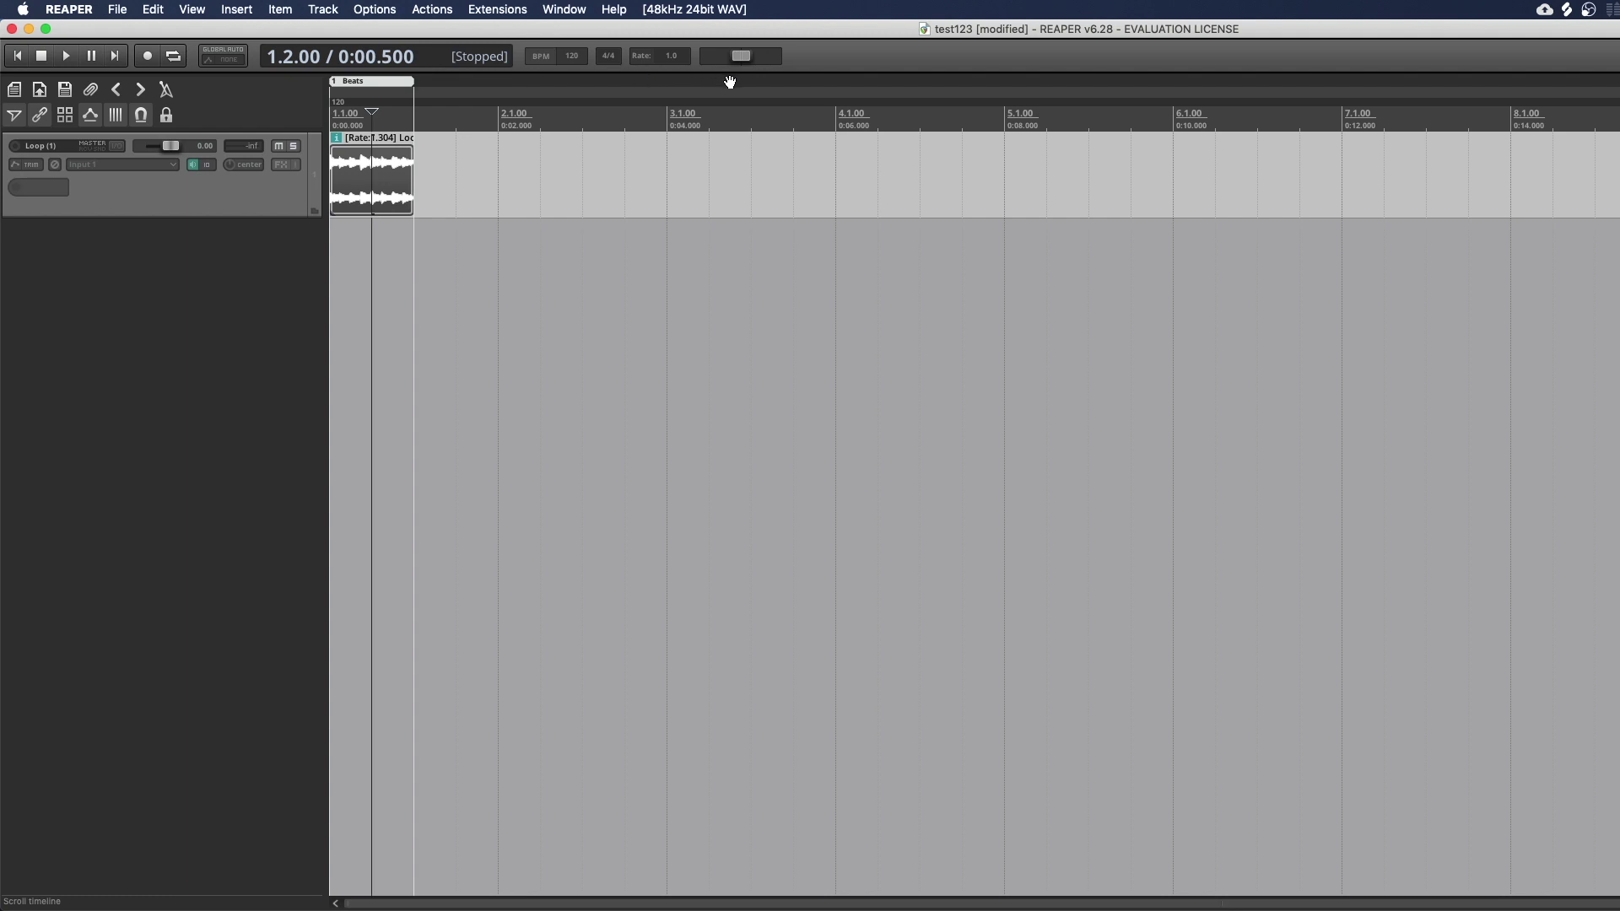
{"action": "left_click", "coordinate": [506, 6]}
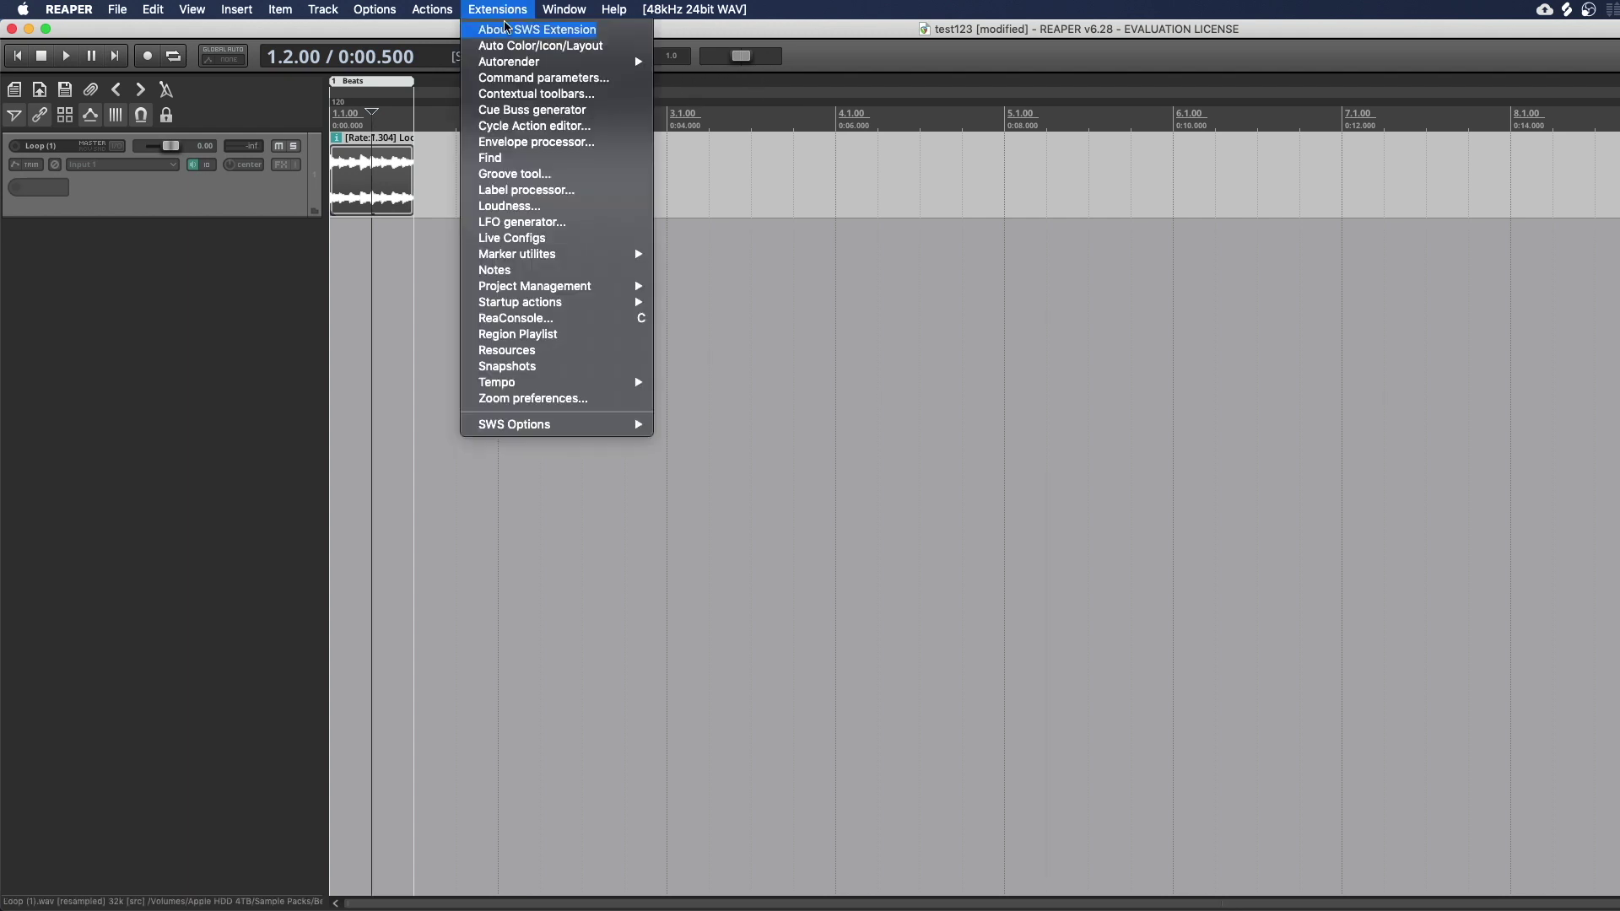
{"action": "mouse_move", "coordinate": [584, 62]}
{"action": "left_click", "coordinate": [752, 63]}
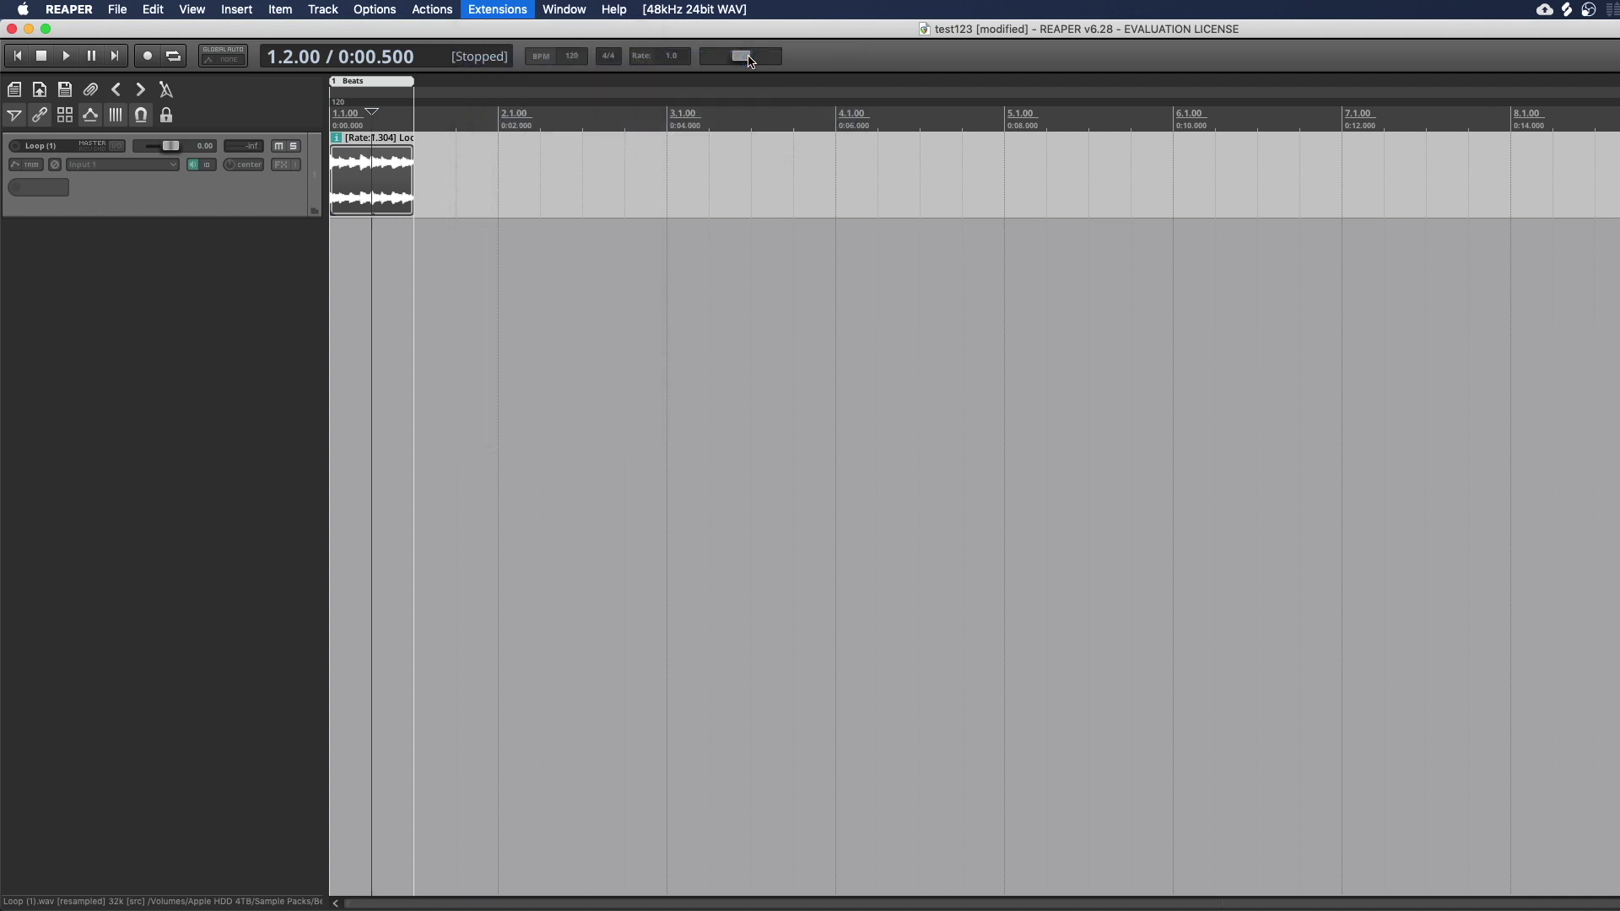
{"action": "left_click", "coordinate": [1233, 344]}
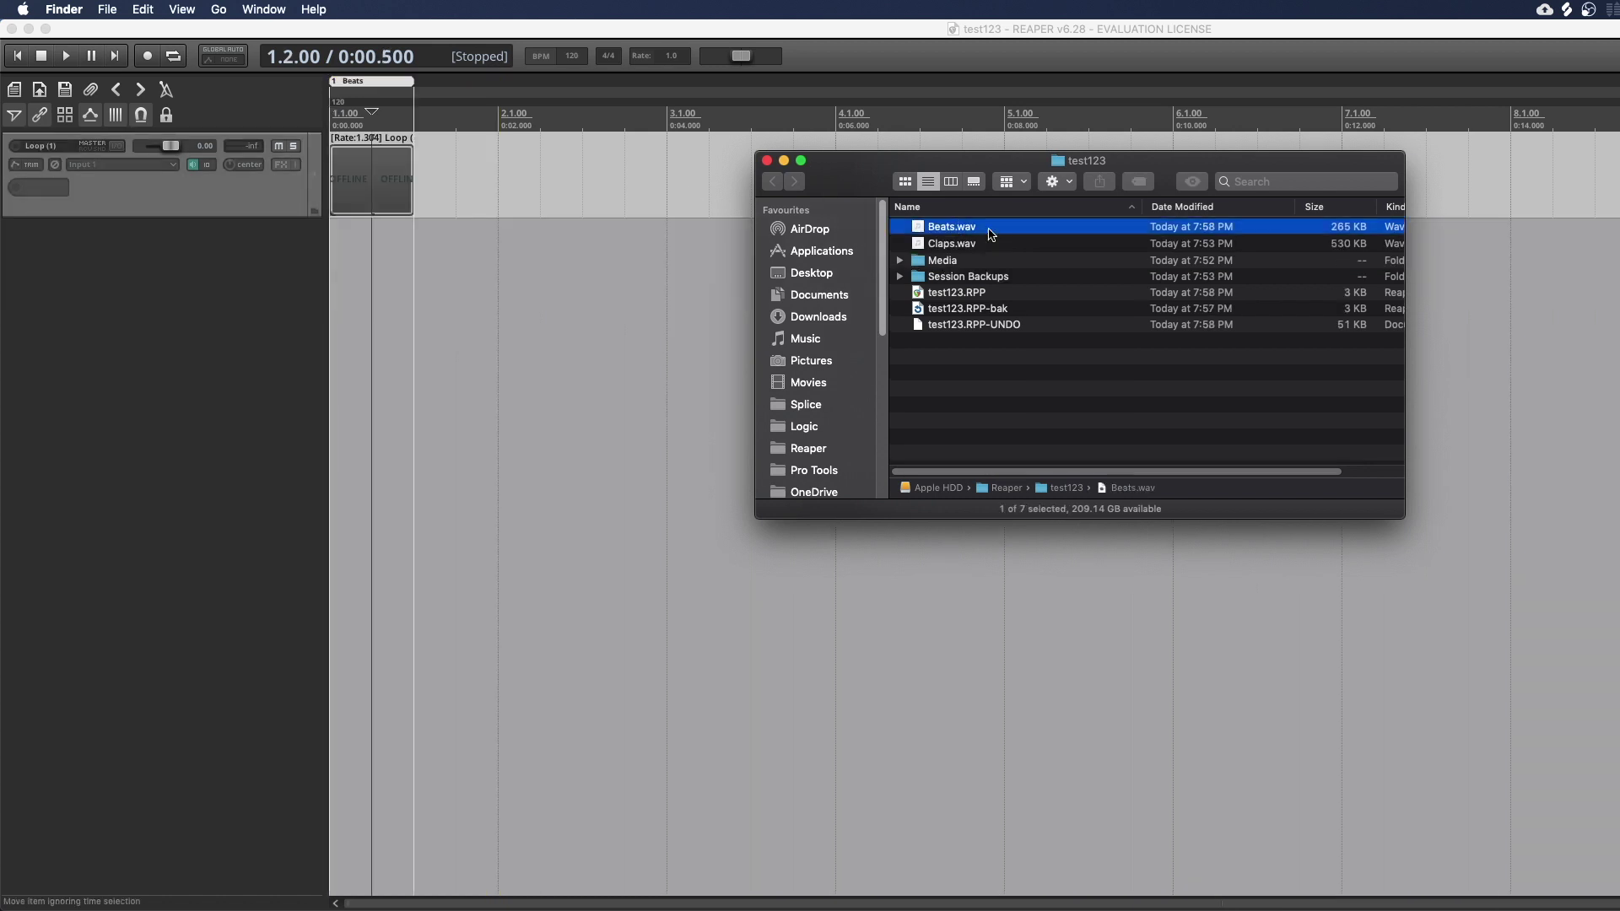
Step: Preview the rendered Beats.wav in Finder, show its waveform, and switch back to the loop item in REAPER
{"action": "key", "text": "space"}
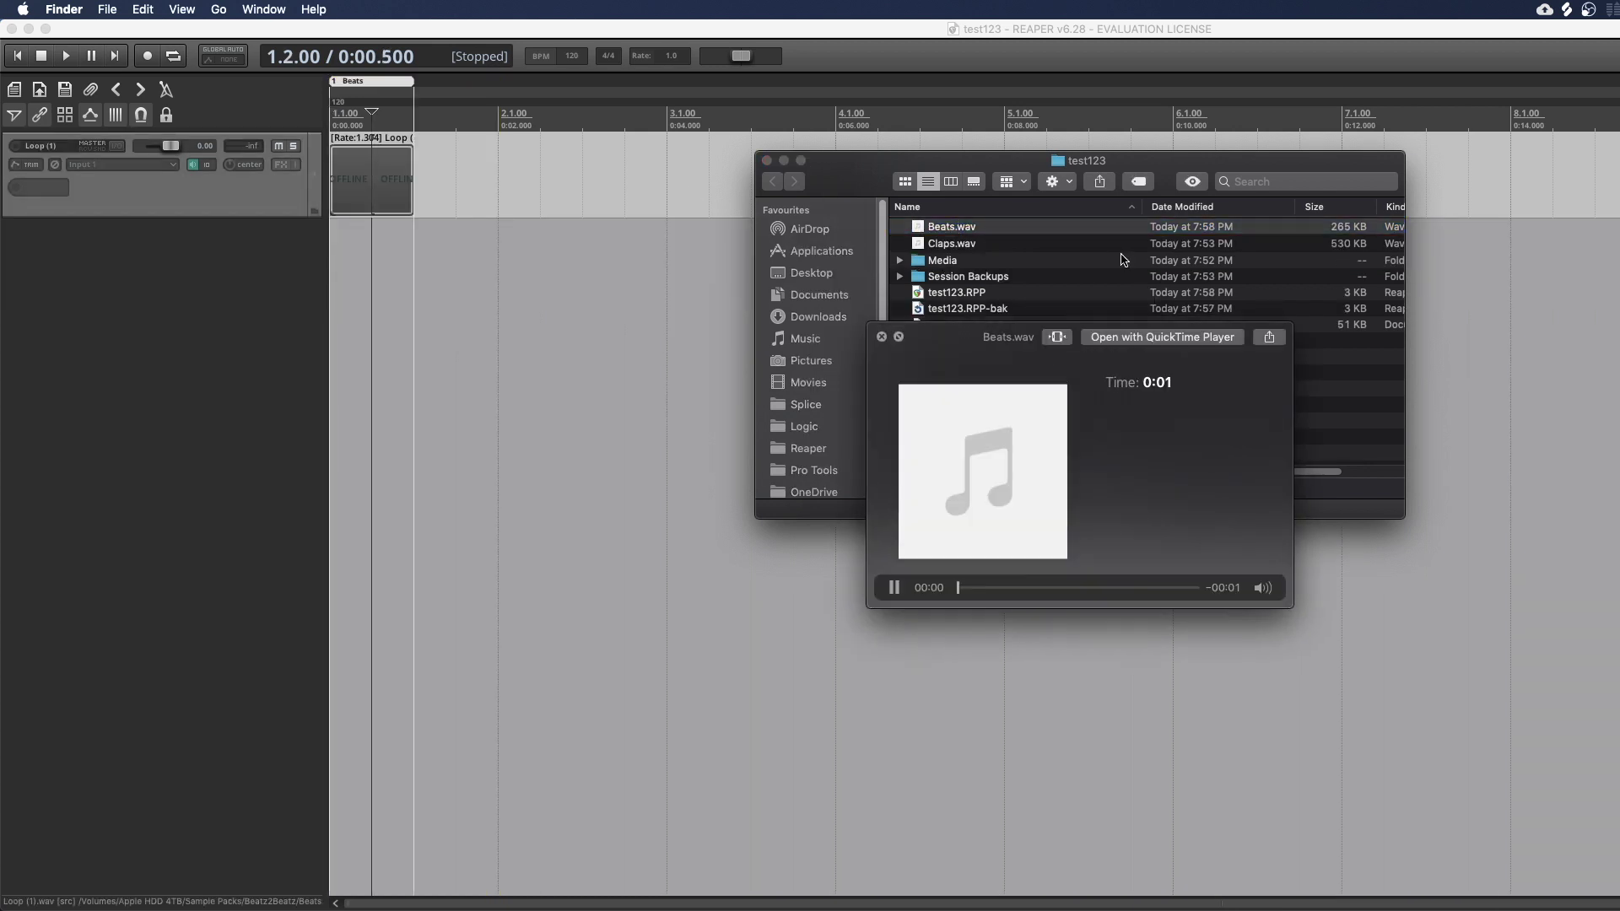
{"action": "left_click", "coordinate": [1057, 337]}
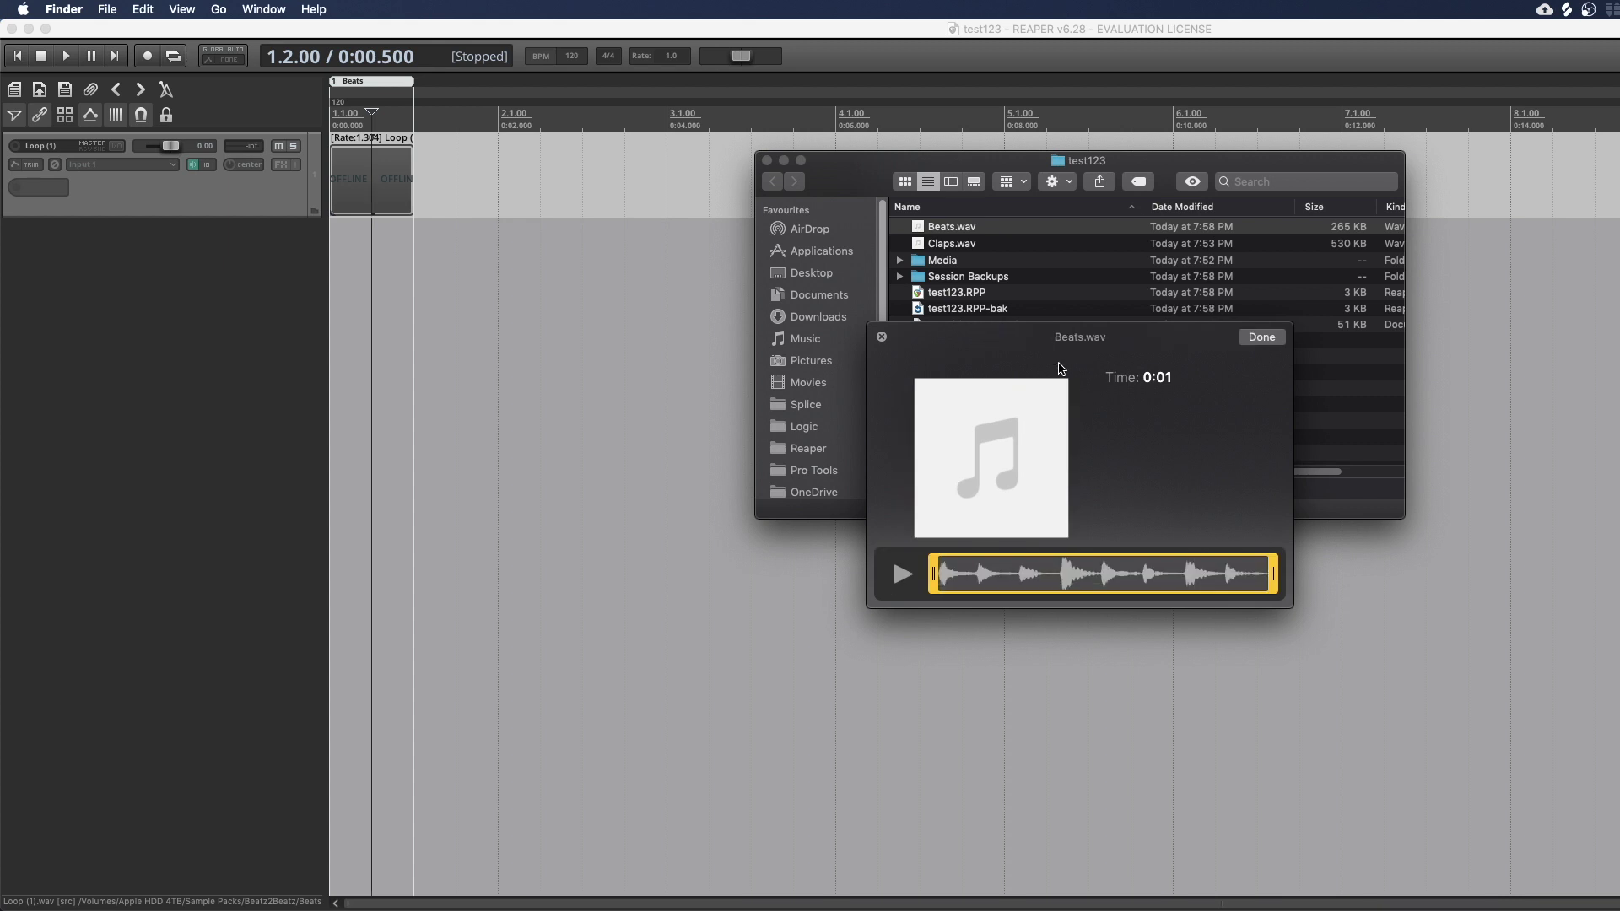
{"action": "left_click", "coordinate": [361, 158]}
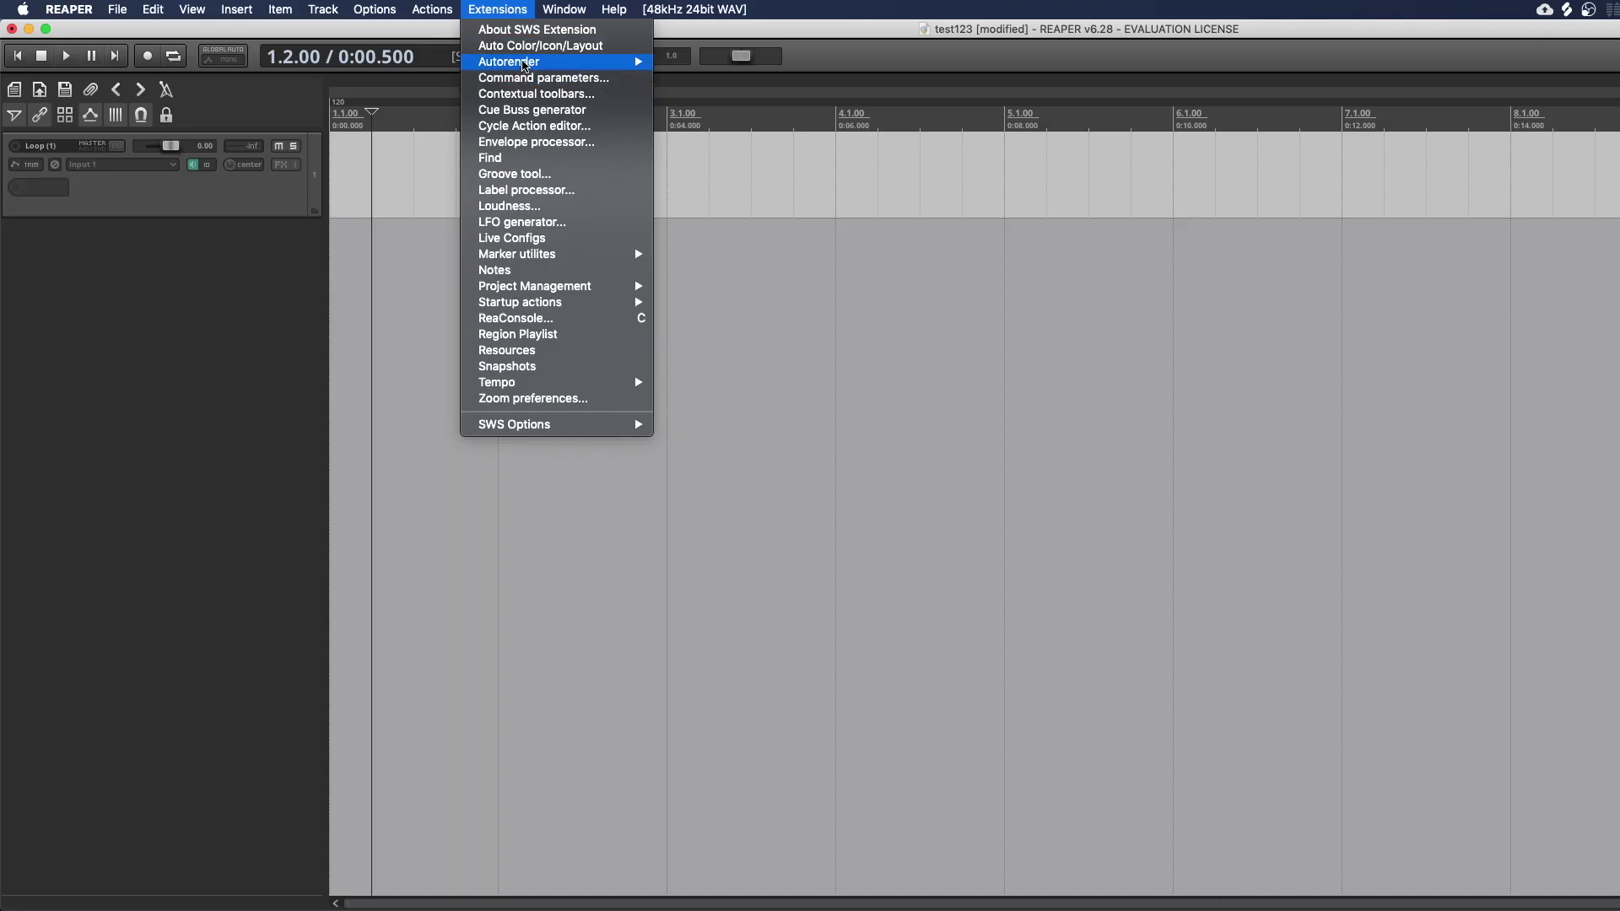
Step: Open the Autorender project metadata, fill in the artist's name and set the album to Single
{"action": "mouse_move", "coordinate": [527, 64]}
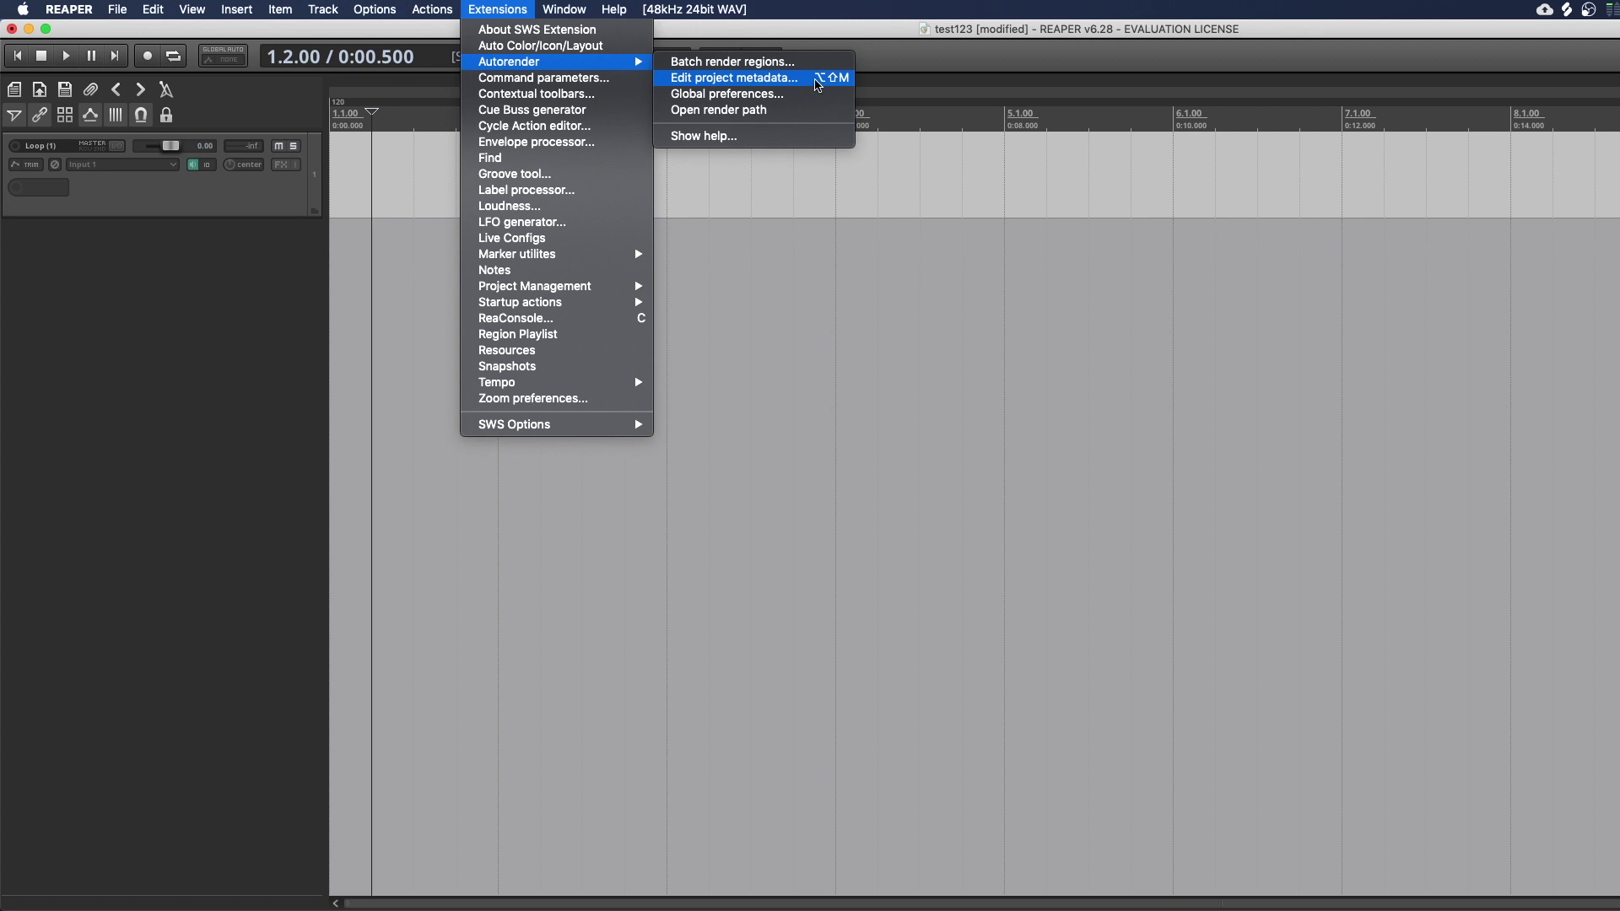
{"action": "left_click", "coordinate": [816, 80]}
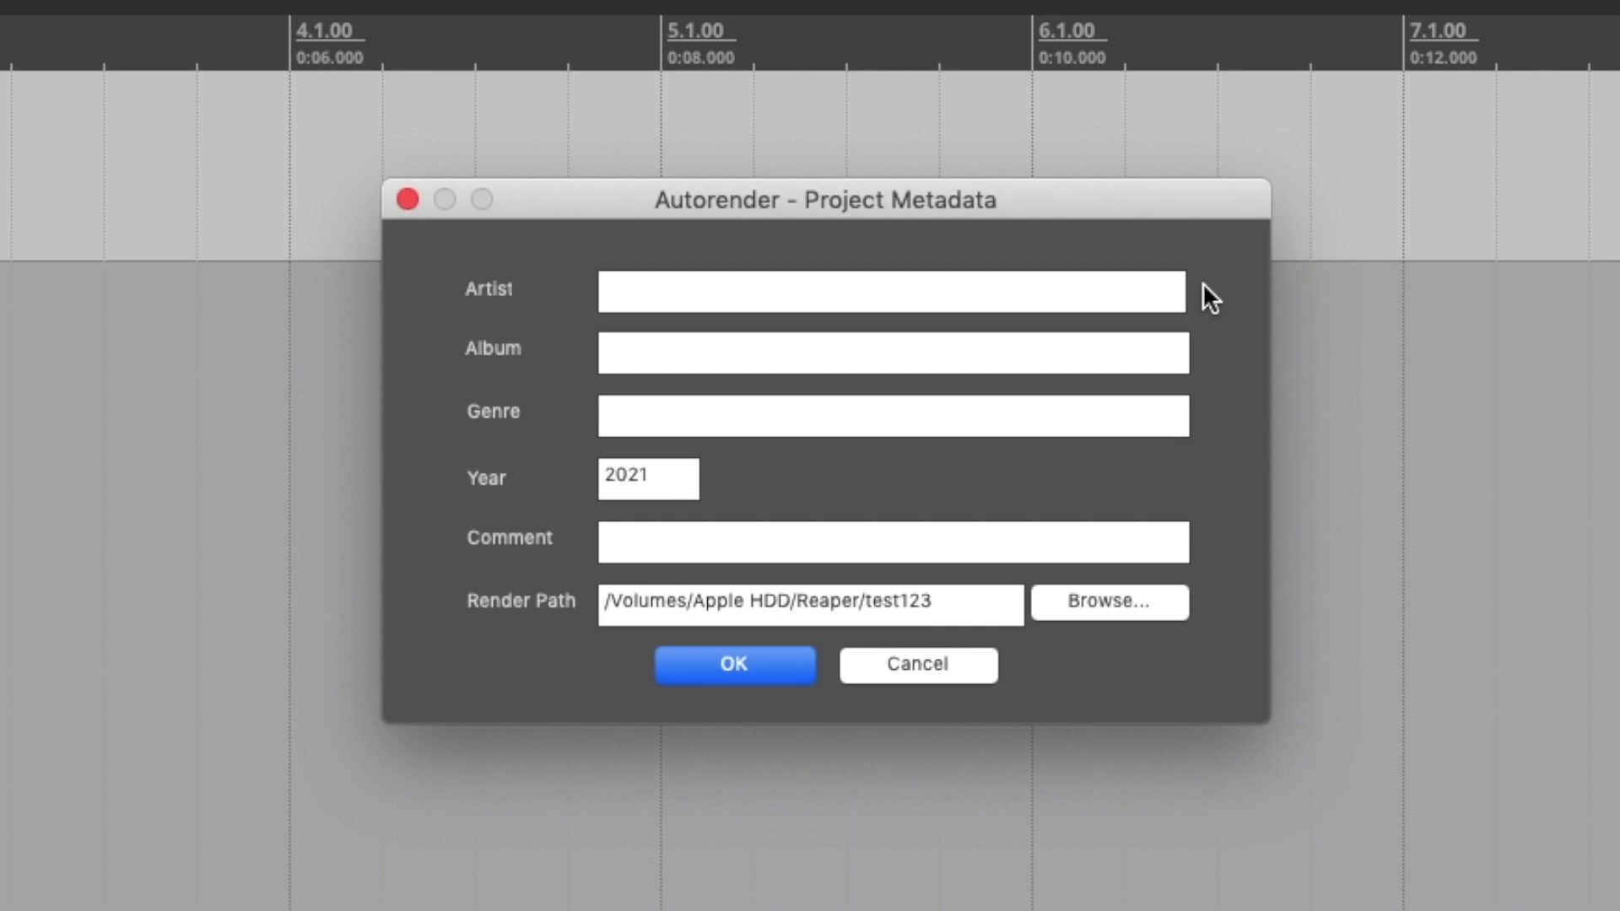
{"action": "left_click", "coordinate": [1163, 299]}
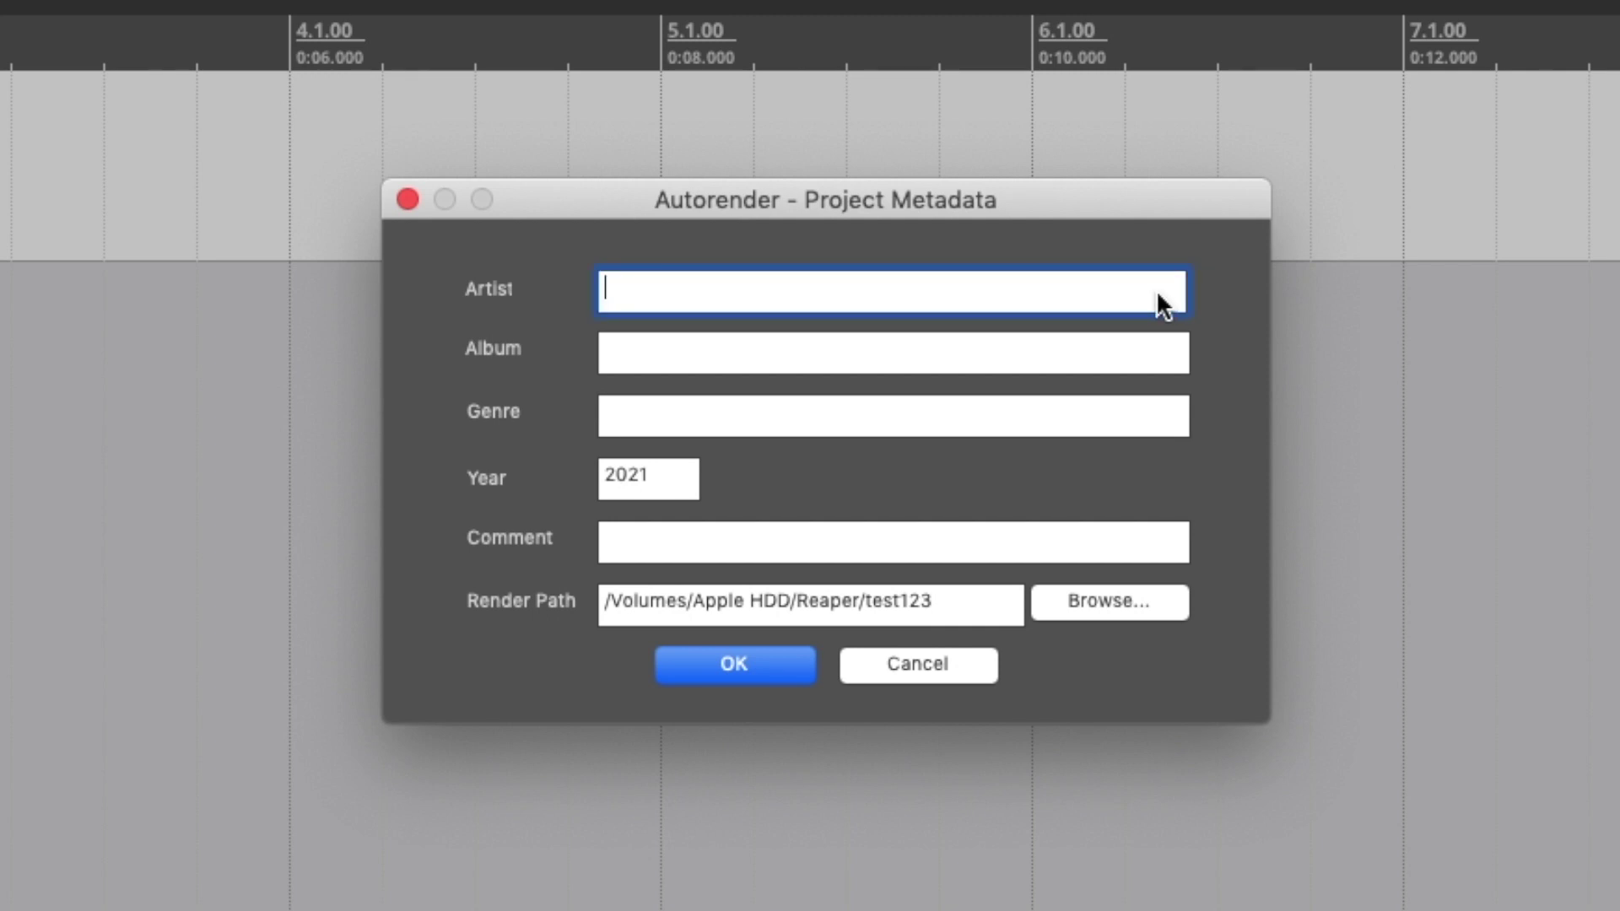
{"action": "type", "text": "Amal"}
{"action": "key", "text": "Tab"}
{"action": "type", "text": "Single"}
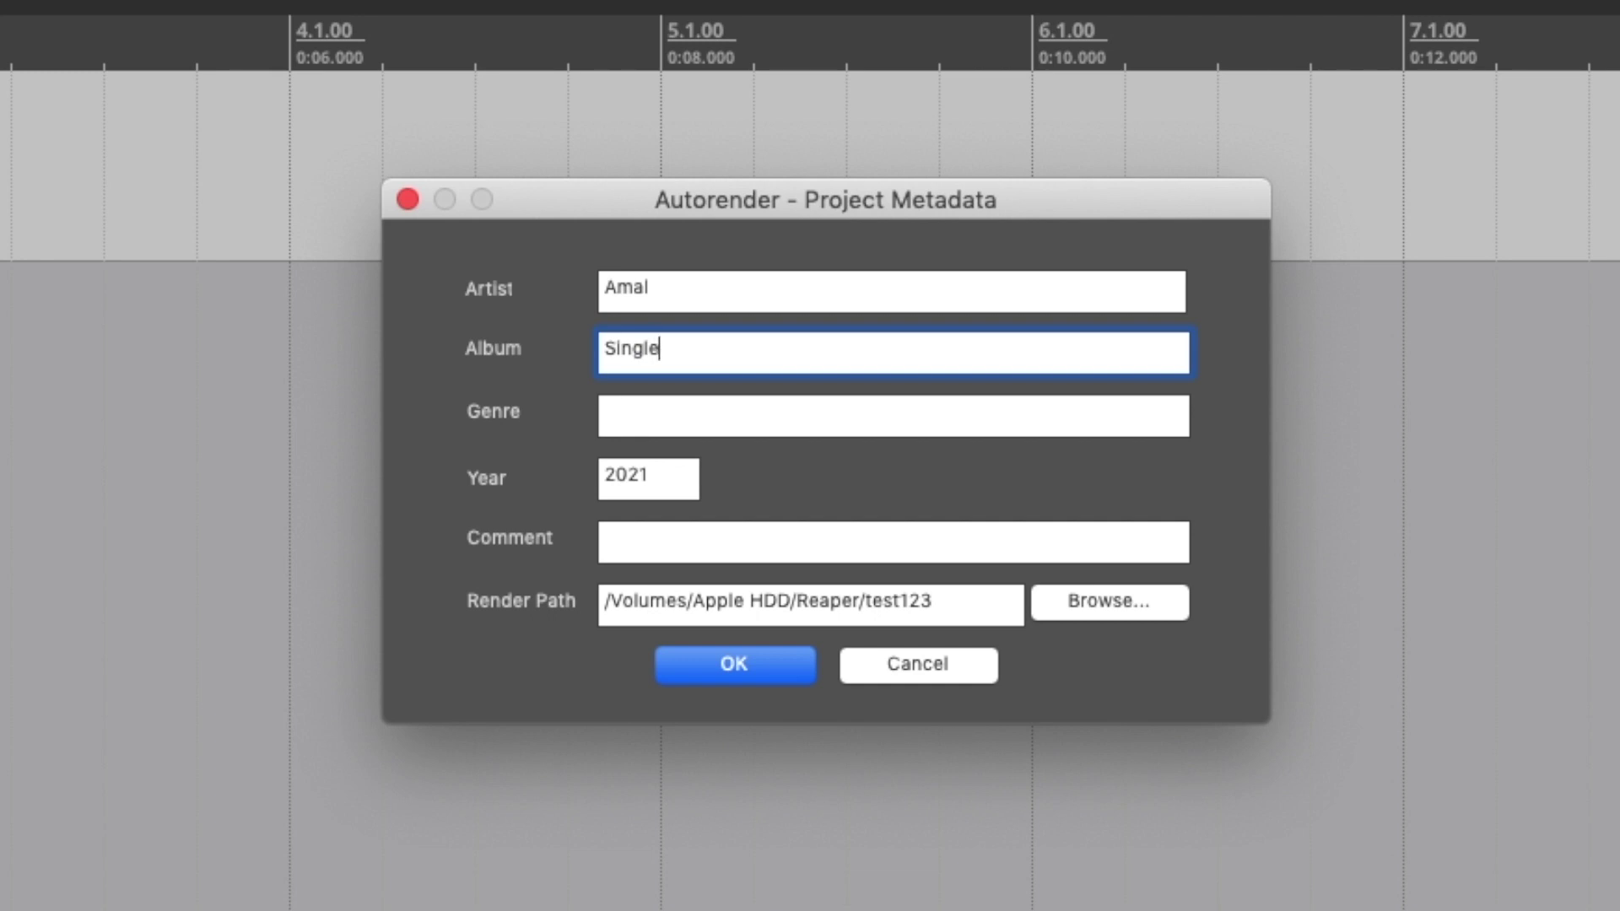
Step: Set the metadata genre to Pop and the comment to Comment, and accept the project metadata
{"action": "left_click", "coordinate": [748, 420]}
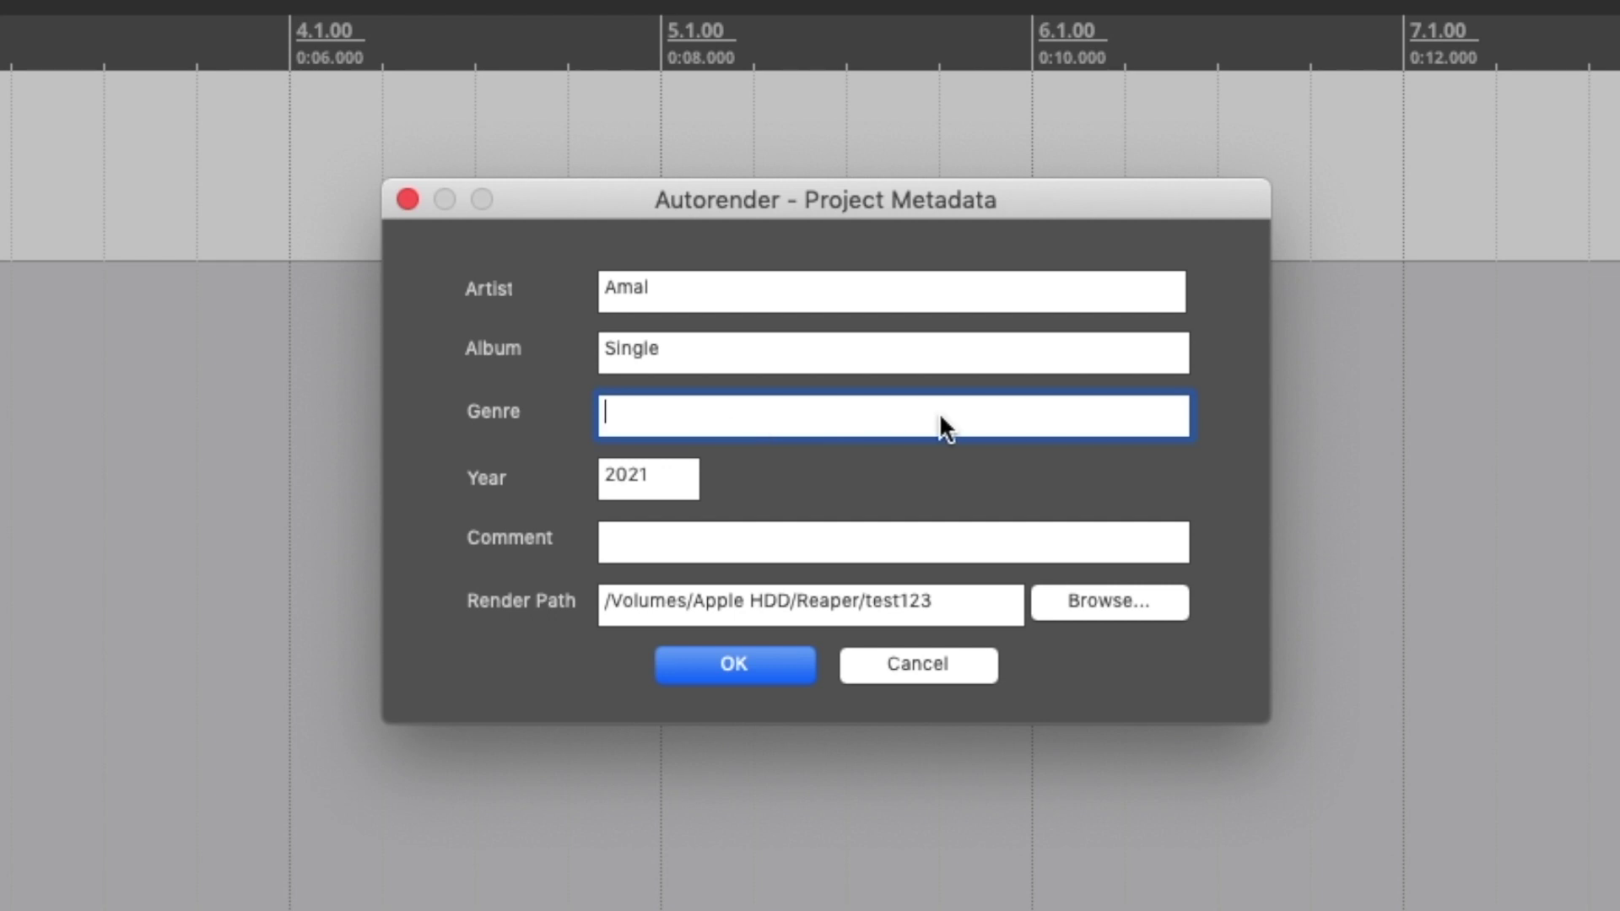
{"action": "type", "text": "Pop"}
{"action": "left_click", "coordinate": [673, 479]}
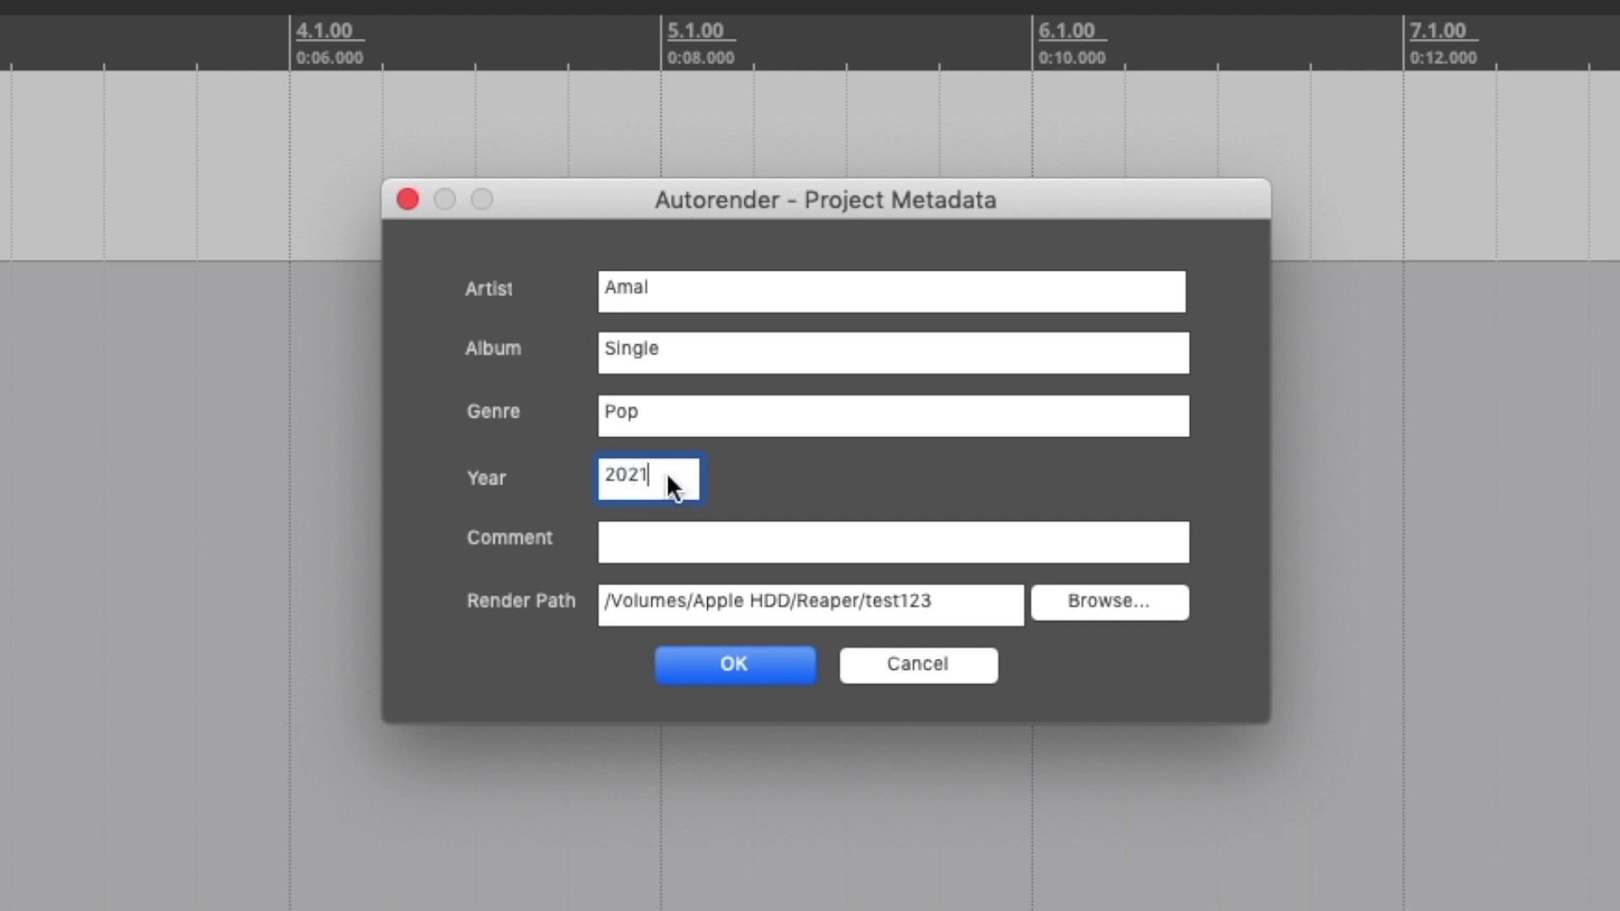
{"action": "left_click", "coordinate": [694, 540]}
{"action": "type", "text": "Comment"}
{"action": "left_click", "coordinate": [724, 660]}
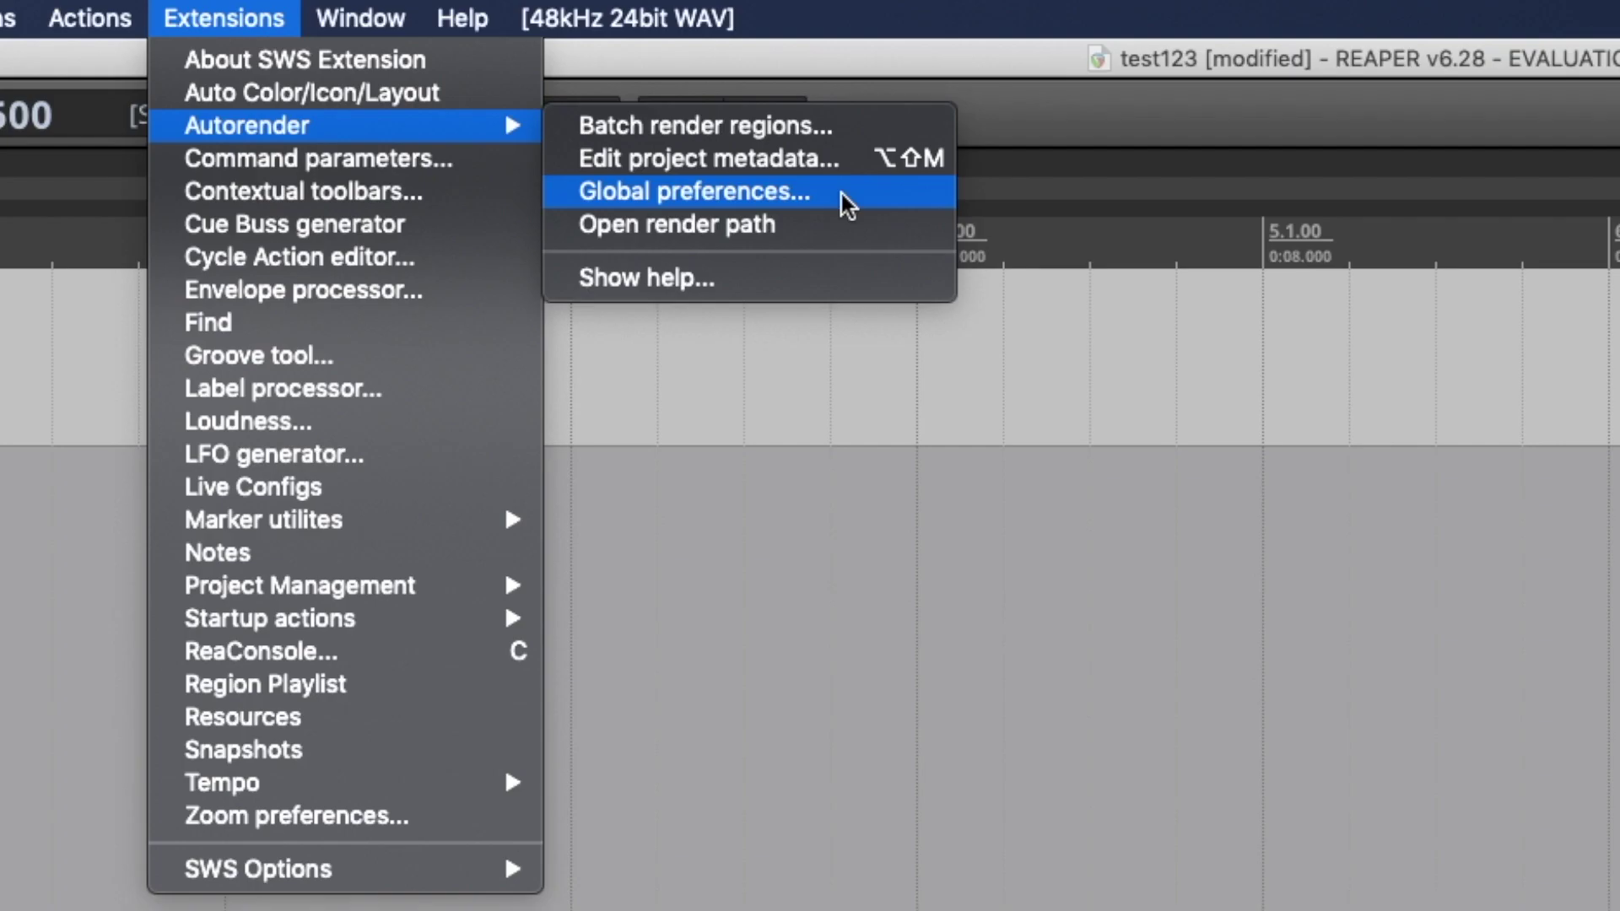
Step: Review the Autorender global preferences, and open the render path folder to look at Claps.wav
{"action": "left_click", "coordinate": [842, 194]}
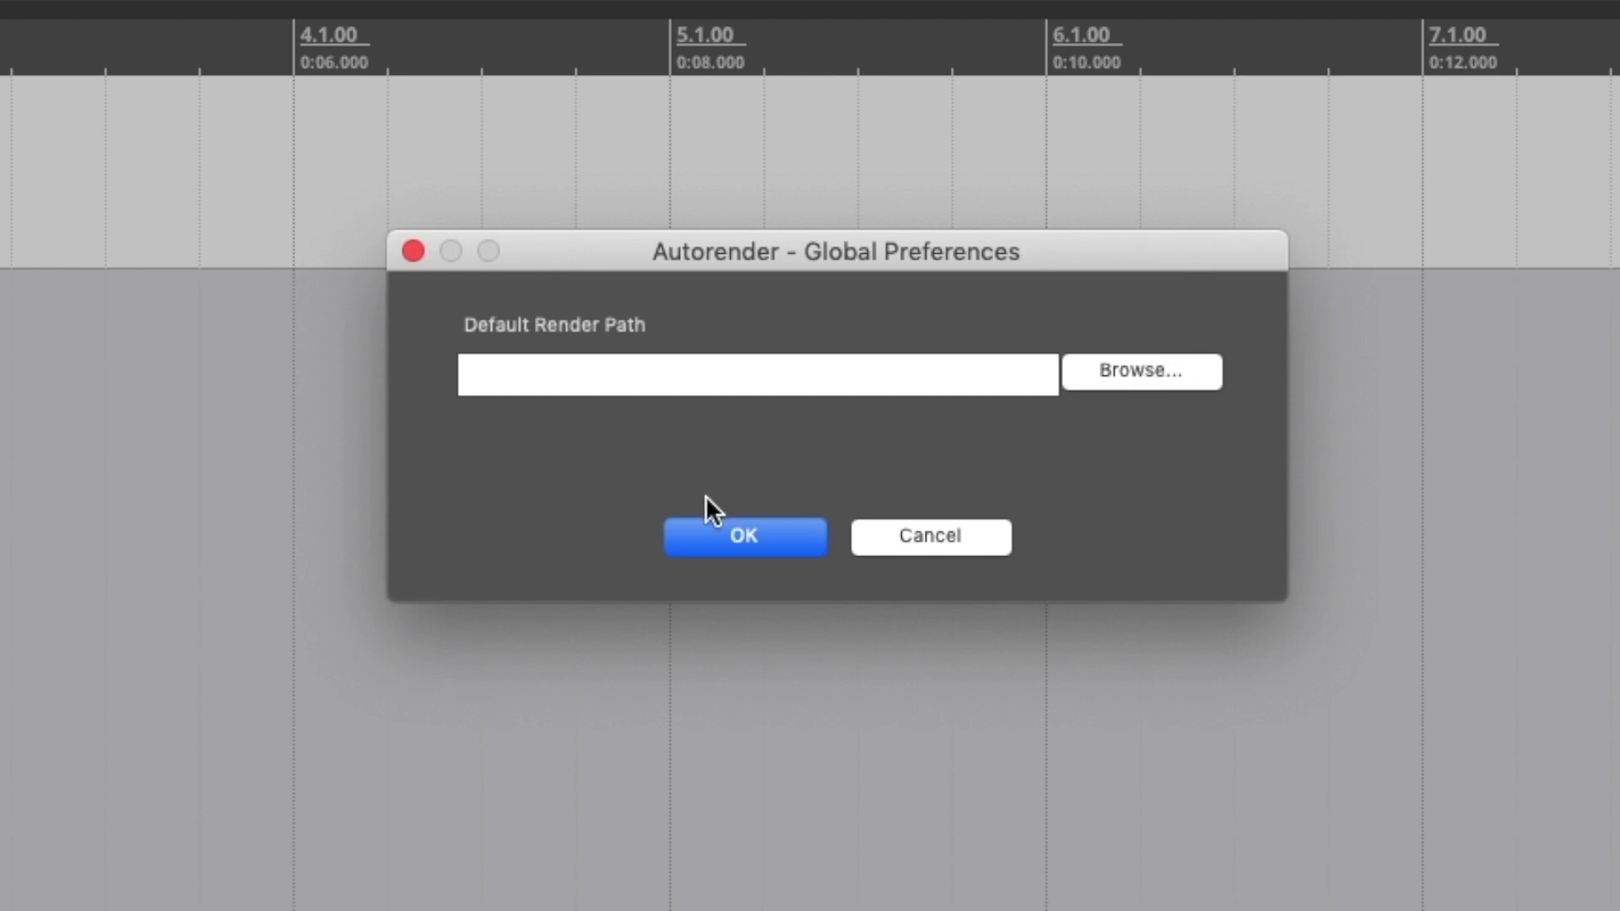
{"action": "left_click", "coordinate": [752, 533]}
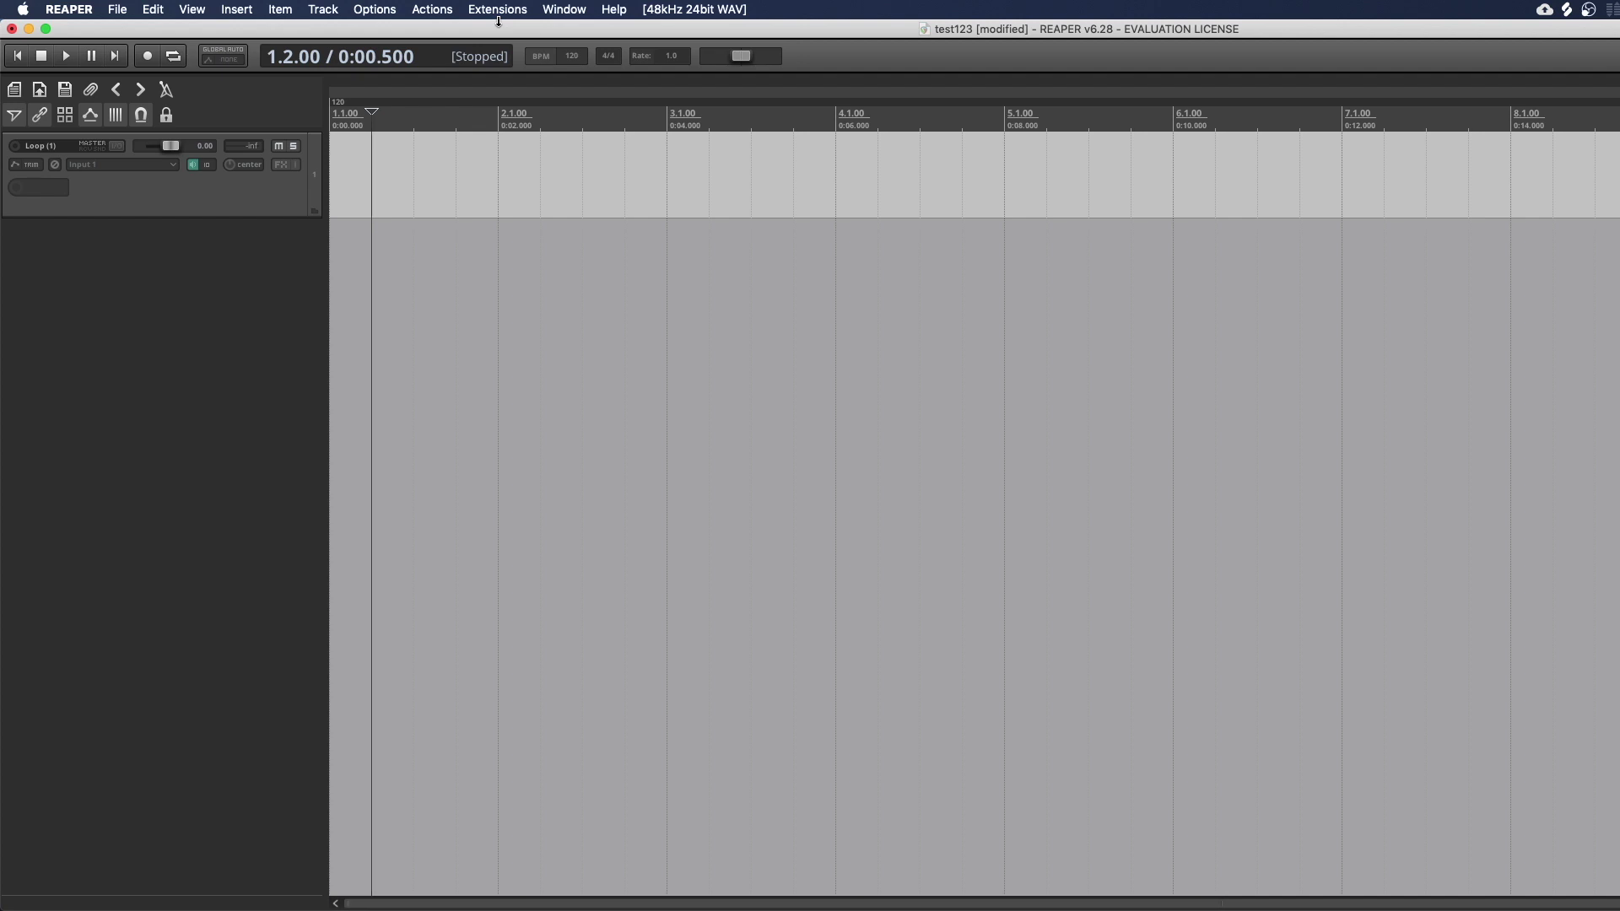
{"action": "left_click", "coordinate": [498, 10]}
{"action": "mouse_move", "coordinate": [510, 60]}
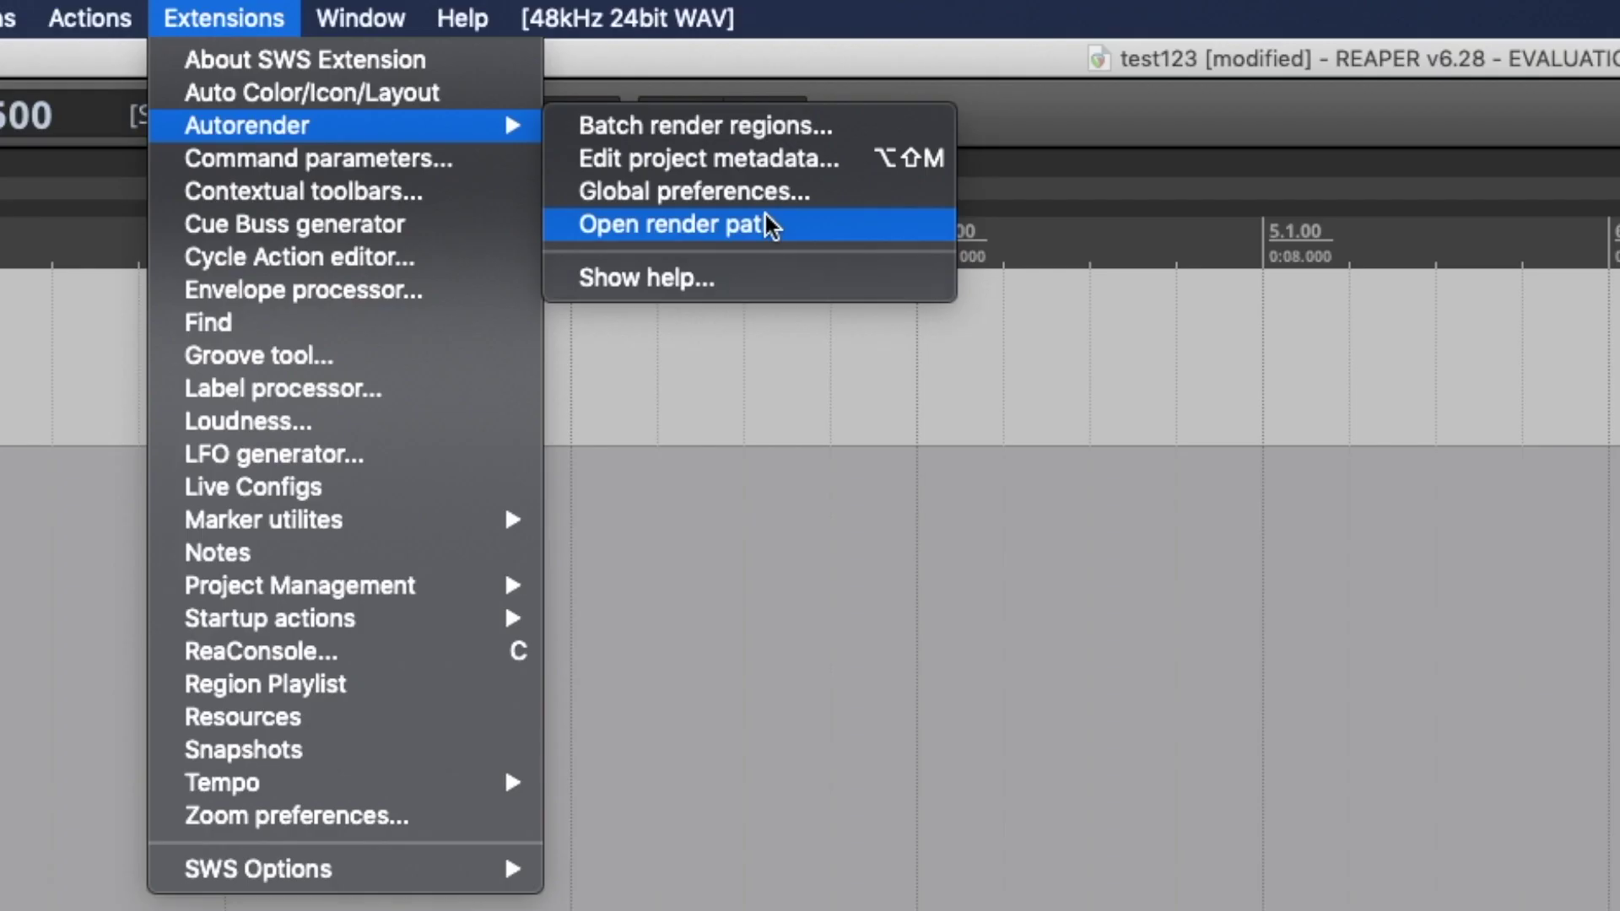
{"action": "left_click", "coordinate": [766, 224]}
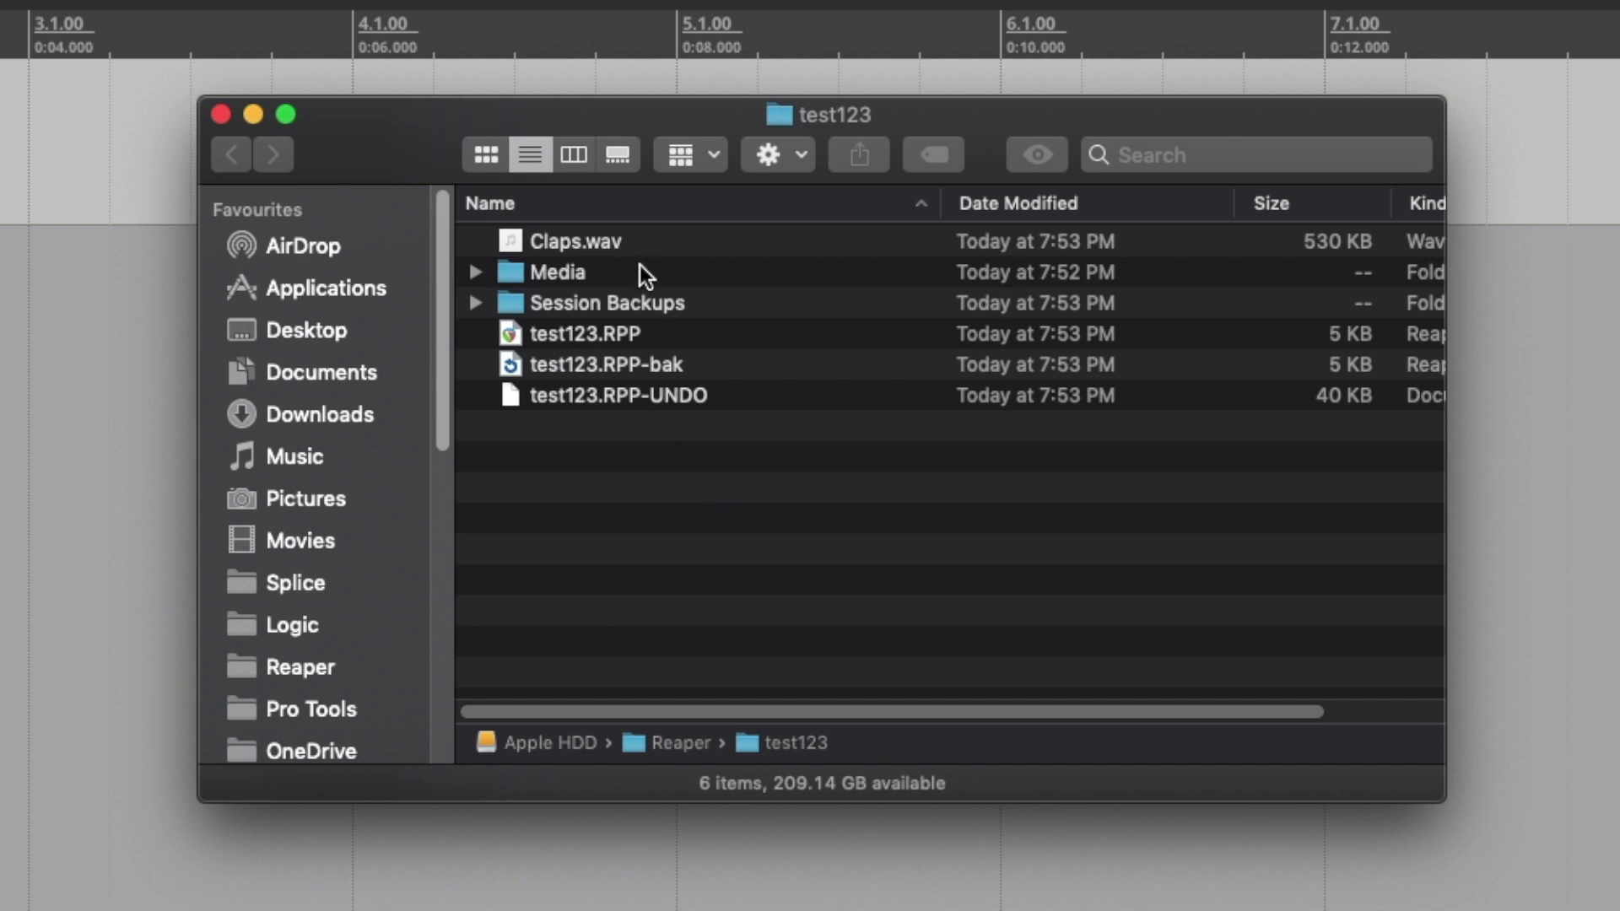
{"action": "left_click", "coordinate": [634, 243]}
{"action": "left_click", "coordinate": [909, 506]}
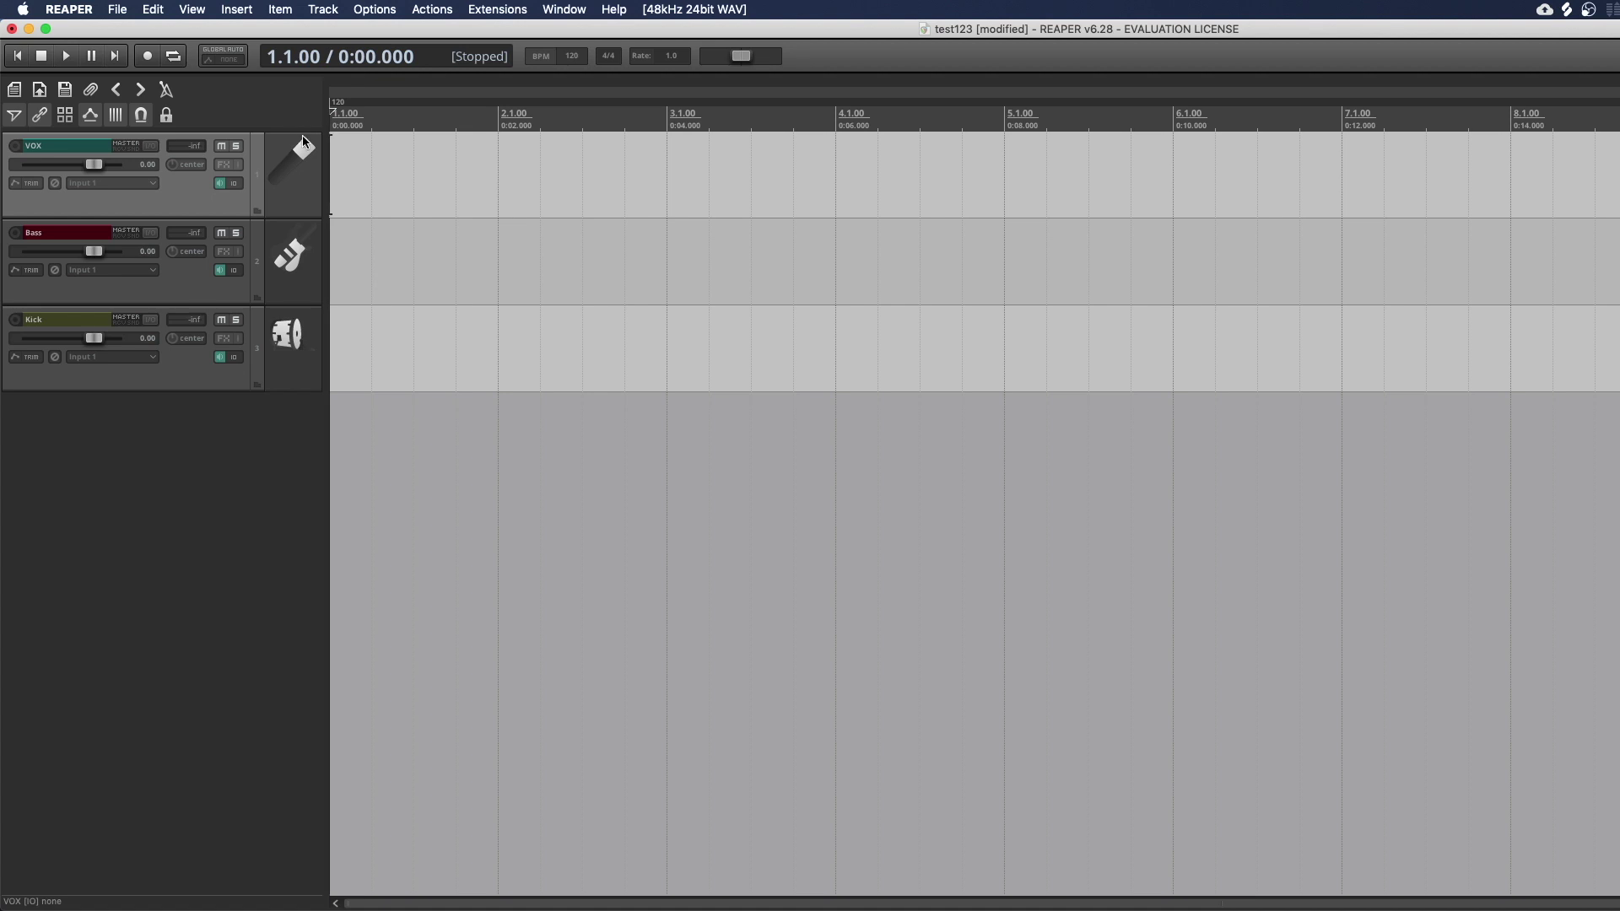
Step: Insert tracks named Snare, Claps, Guitar and GTR between VOX and Bass, and select the VOX track
{"action": "key", "text": "super+t"}
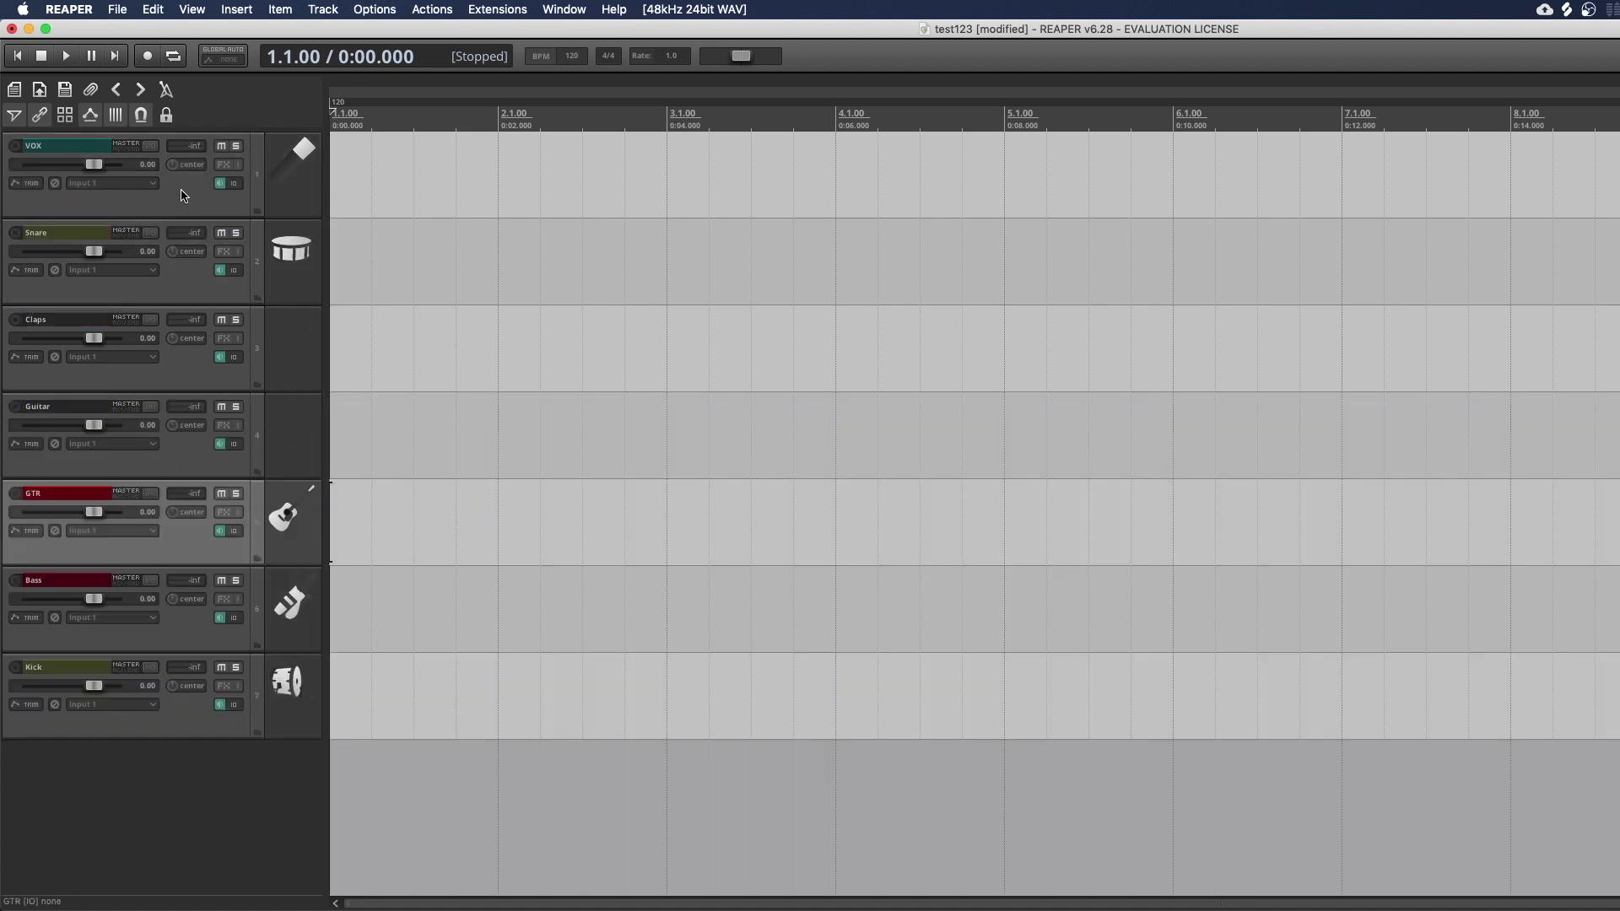
{"action": "left_click", "coordinate": [185, 195]}
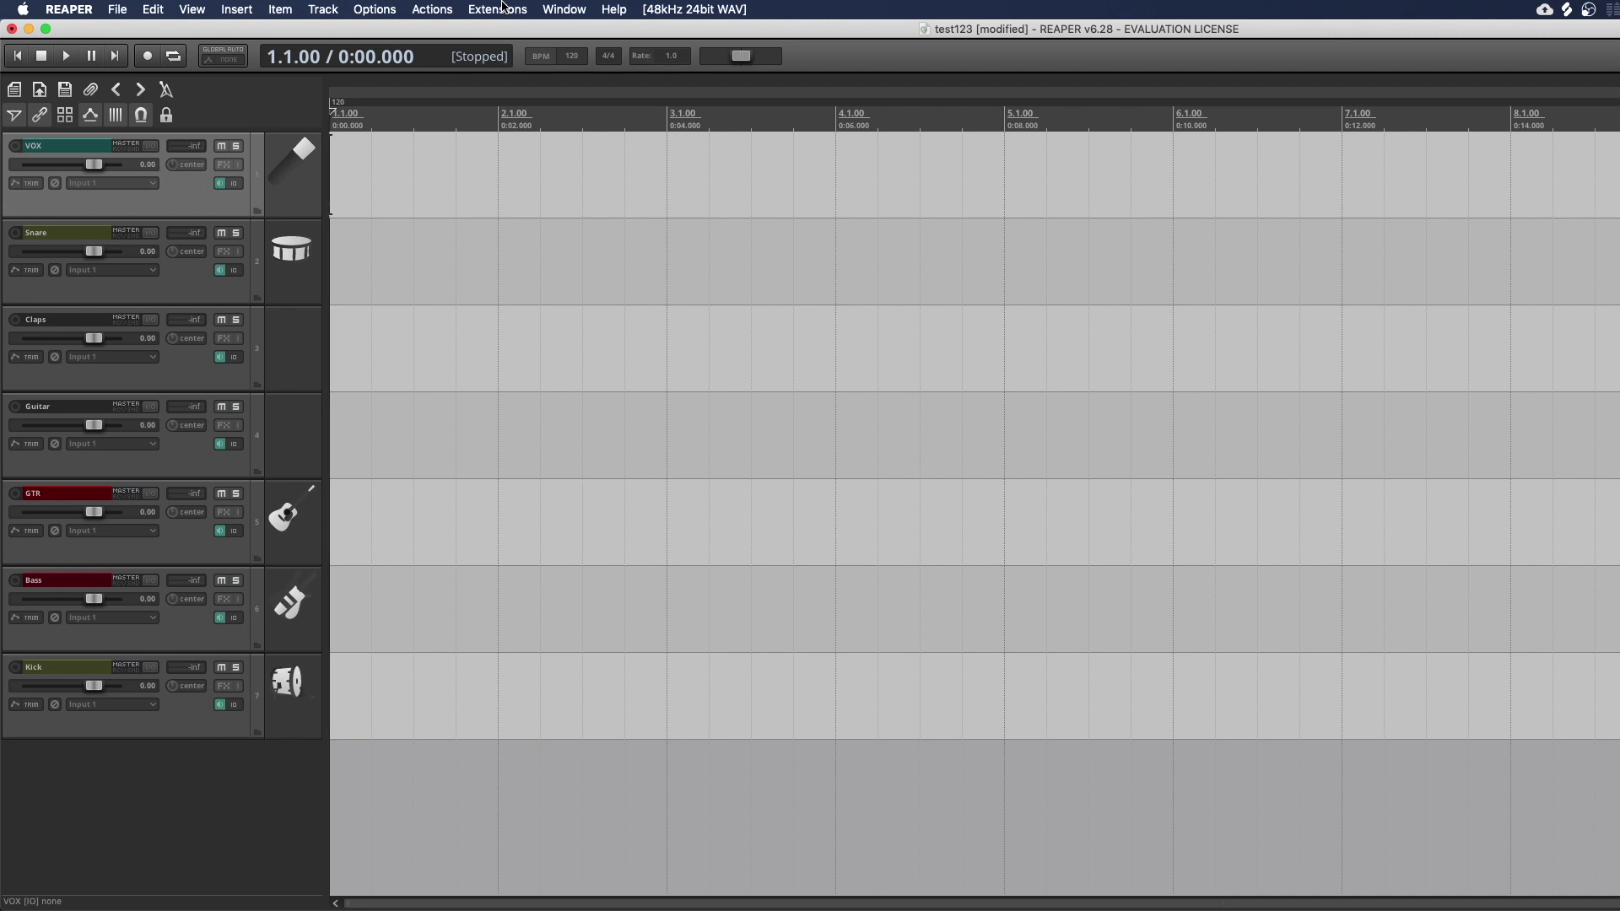
Step: Open the SWS Find window and find all tracks named Guitar by searching the track names
{"action": "left_click", "coordinate": [502, 7]}
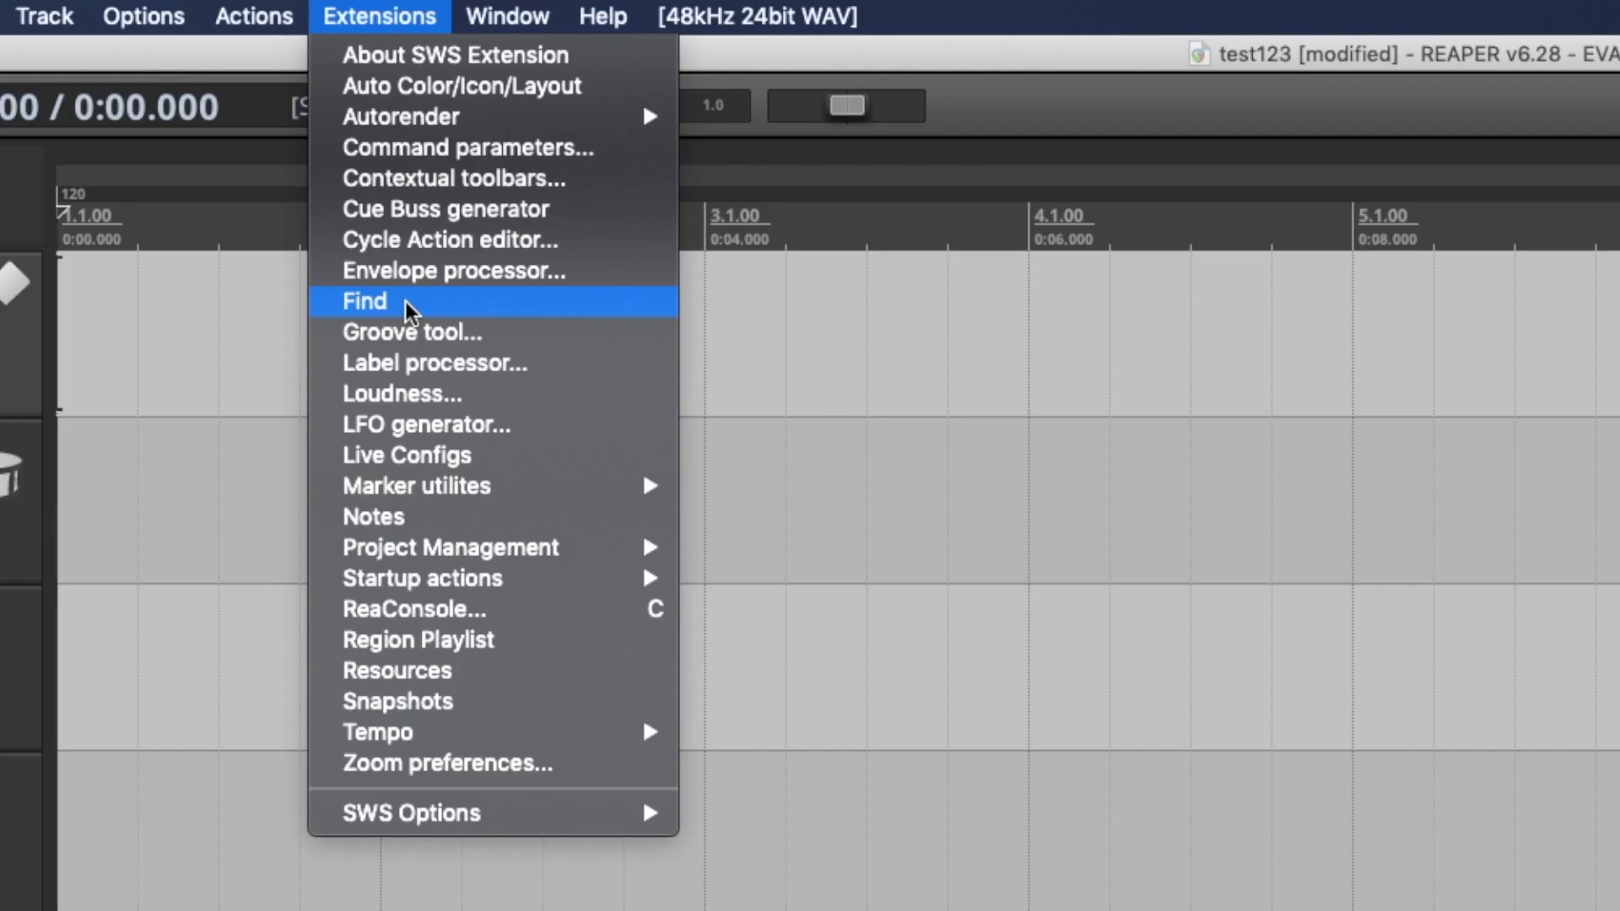
{"action": "left_click", "coordinate": [405, 301]}
{"action": "left_click_drag", "start_coordinate": [1440, 448], "coordinate": [734, 391]}
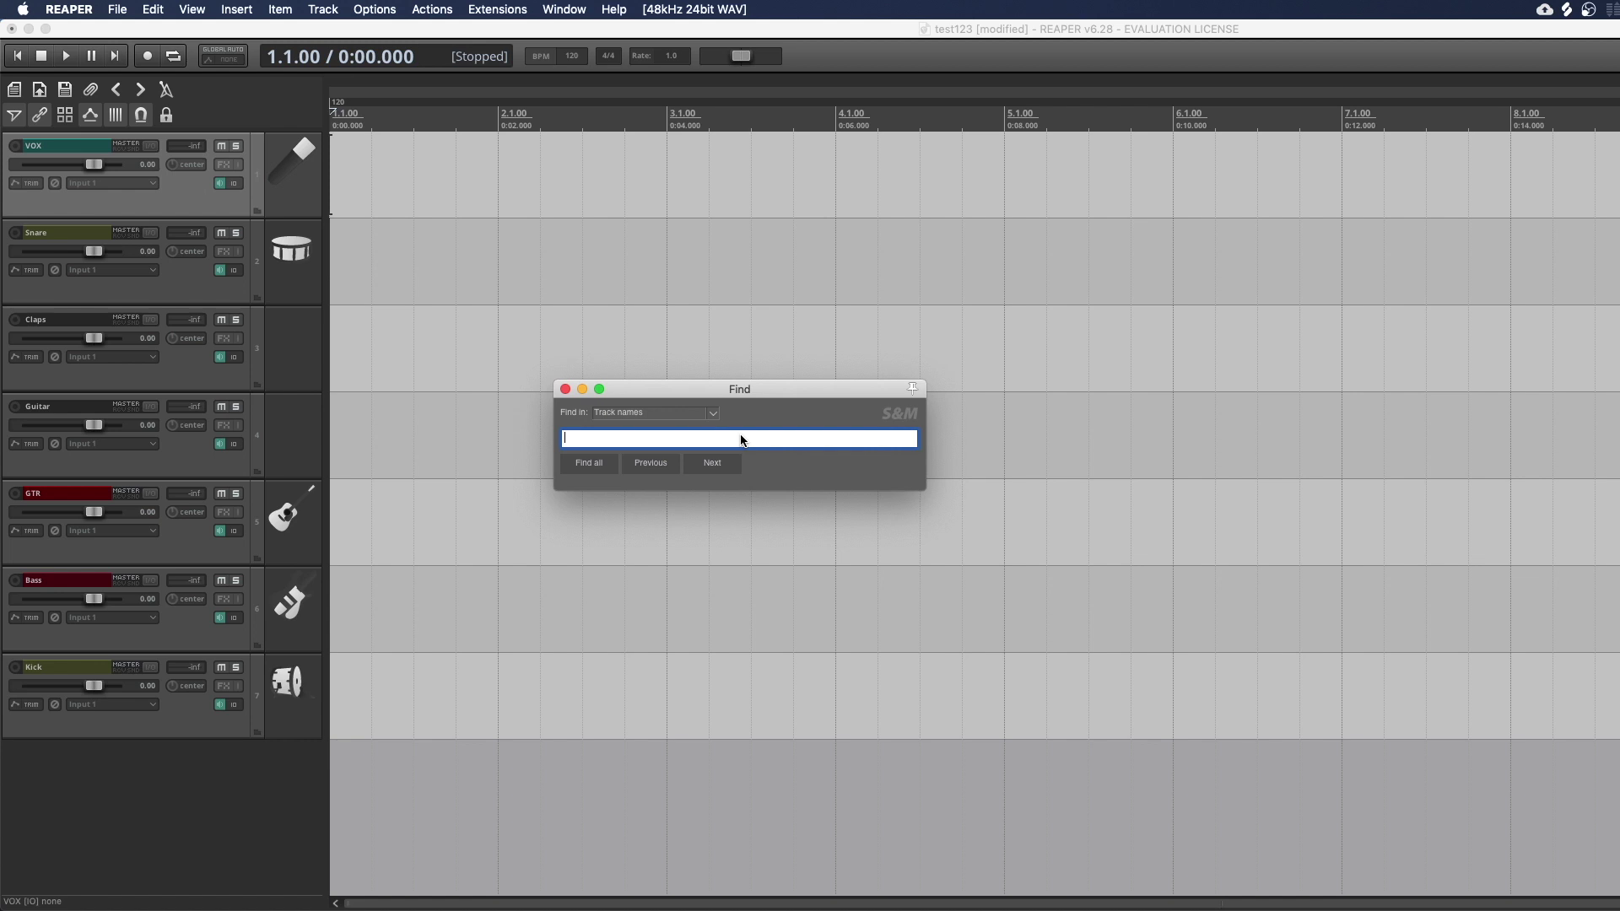
{"action": "type", "text": "Guitar"}
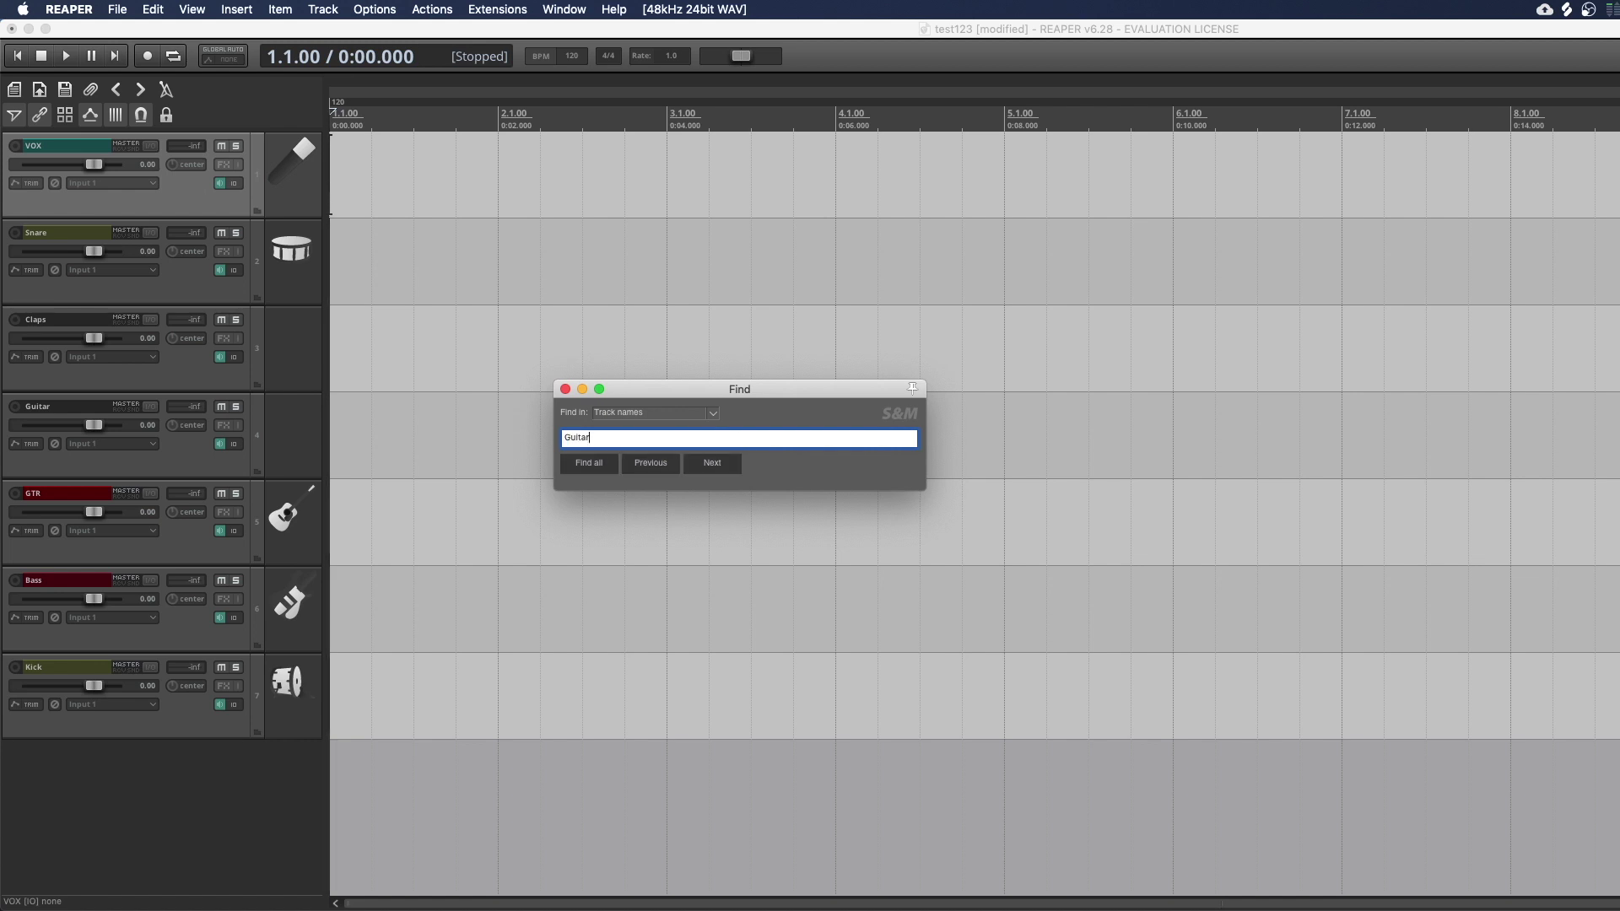
{"action": "left_click", "coordinate": [606, 469]}
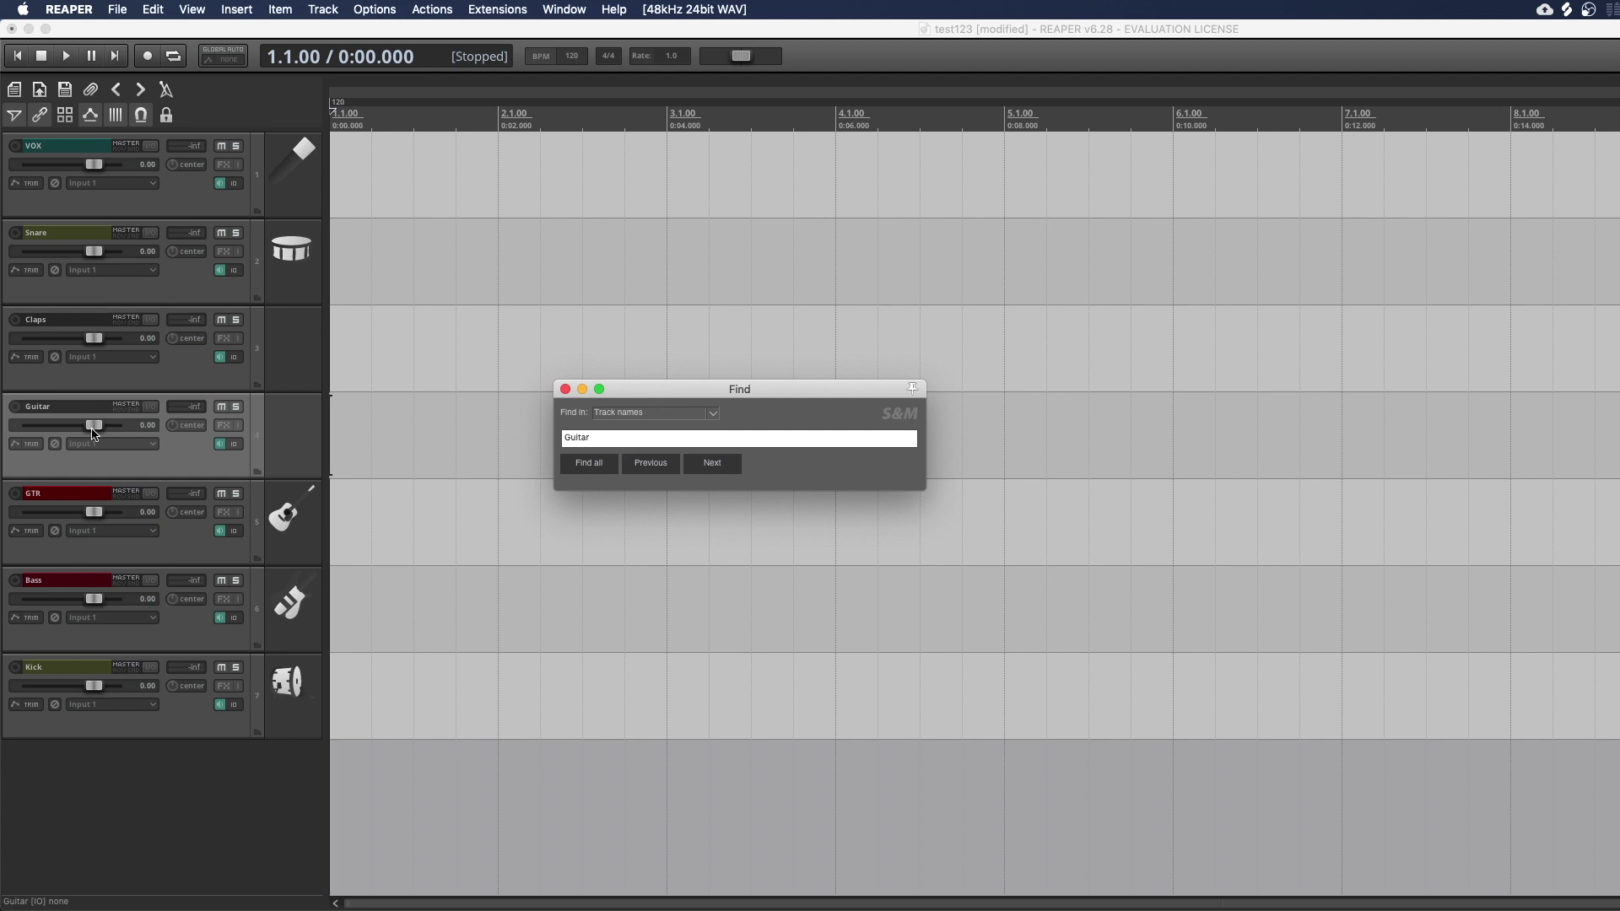
Step: Switch the search scope to Item names and place the Guitar untitled MIDI items on the Bass and GTR tracks
{"action": "left_click", "coordinate": [713, 415]}
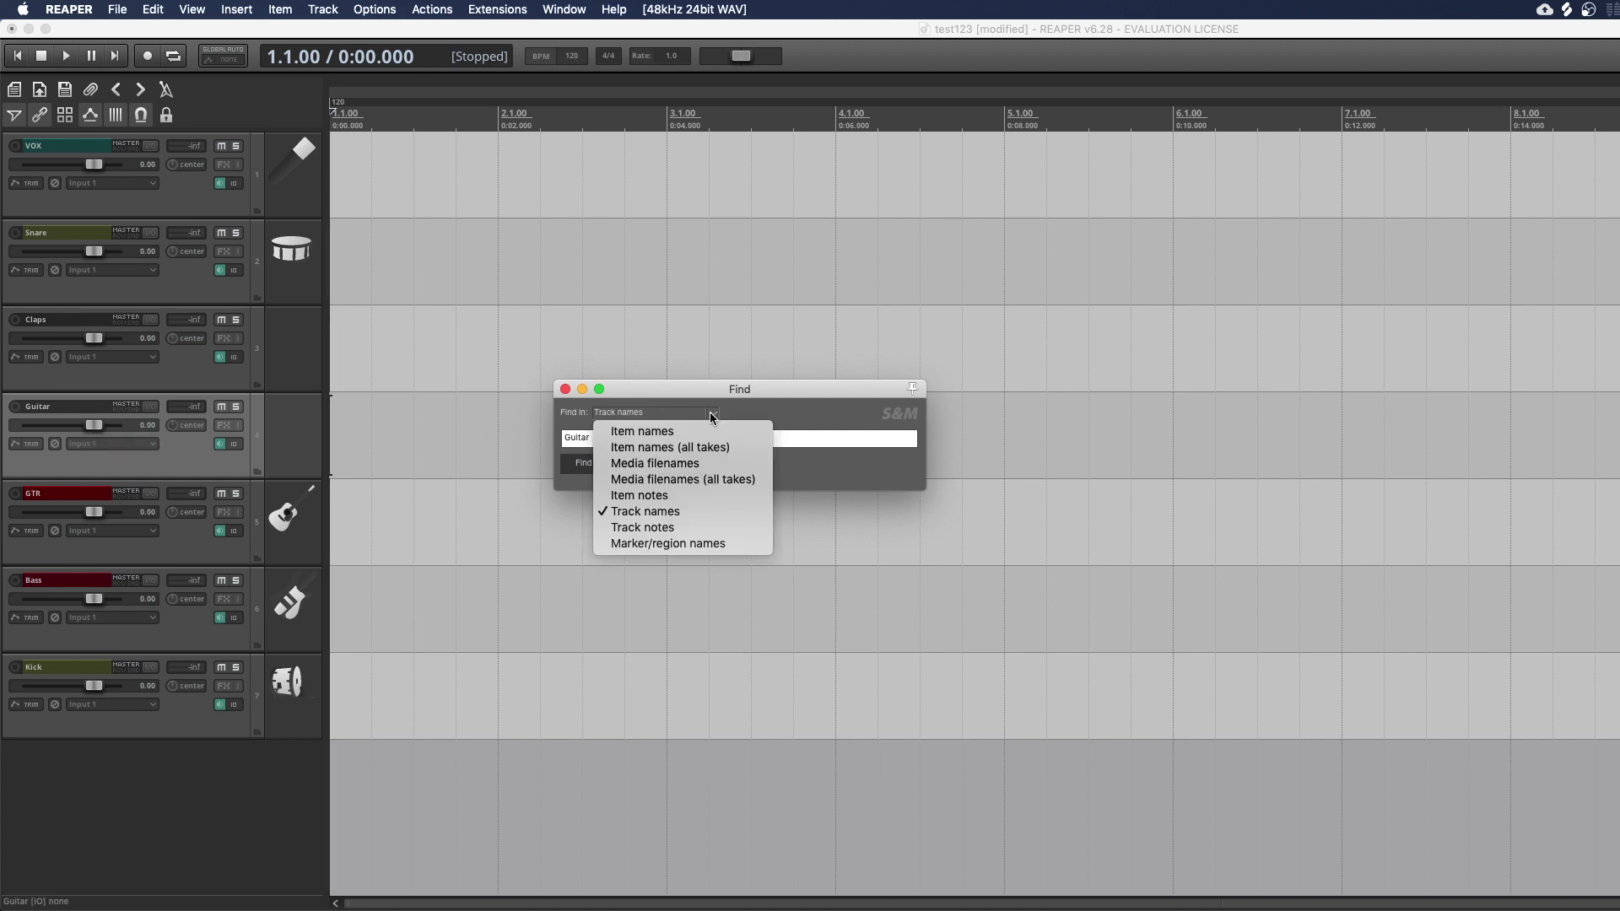
{"action": "left_click", "coordinate": [702, 432]}
{"action": "mouse_move", "coordinate": [346, 424]}
{"action": "left_mouse_down"}
{"action": "mouse_move", "coordinate": [517, 433]}
{"action": "mouse_move", "coordinate": [429, 427]}
{"action": "mouse_move", "coordinate": [434, 235]}
{"action": "mouse_move", "coordinate": [397, 301]}
{"action": "mouse_move", "coordinate": [388, 612]}
{"action": "left_mouse_up"}
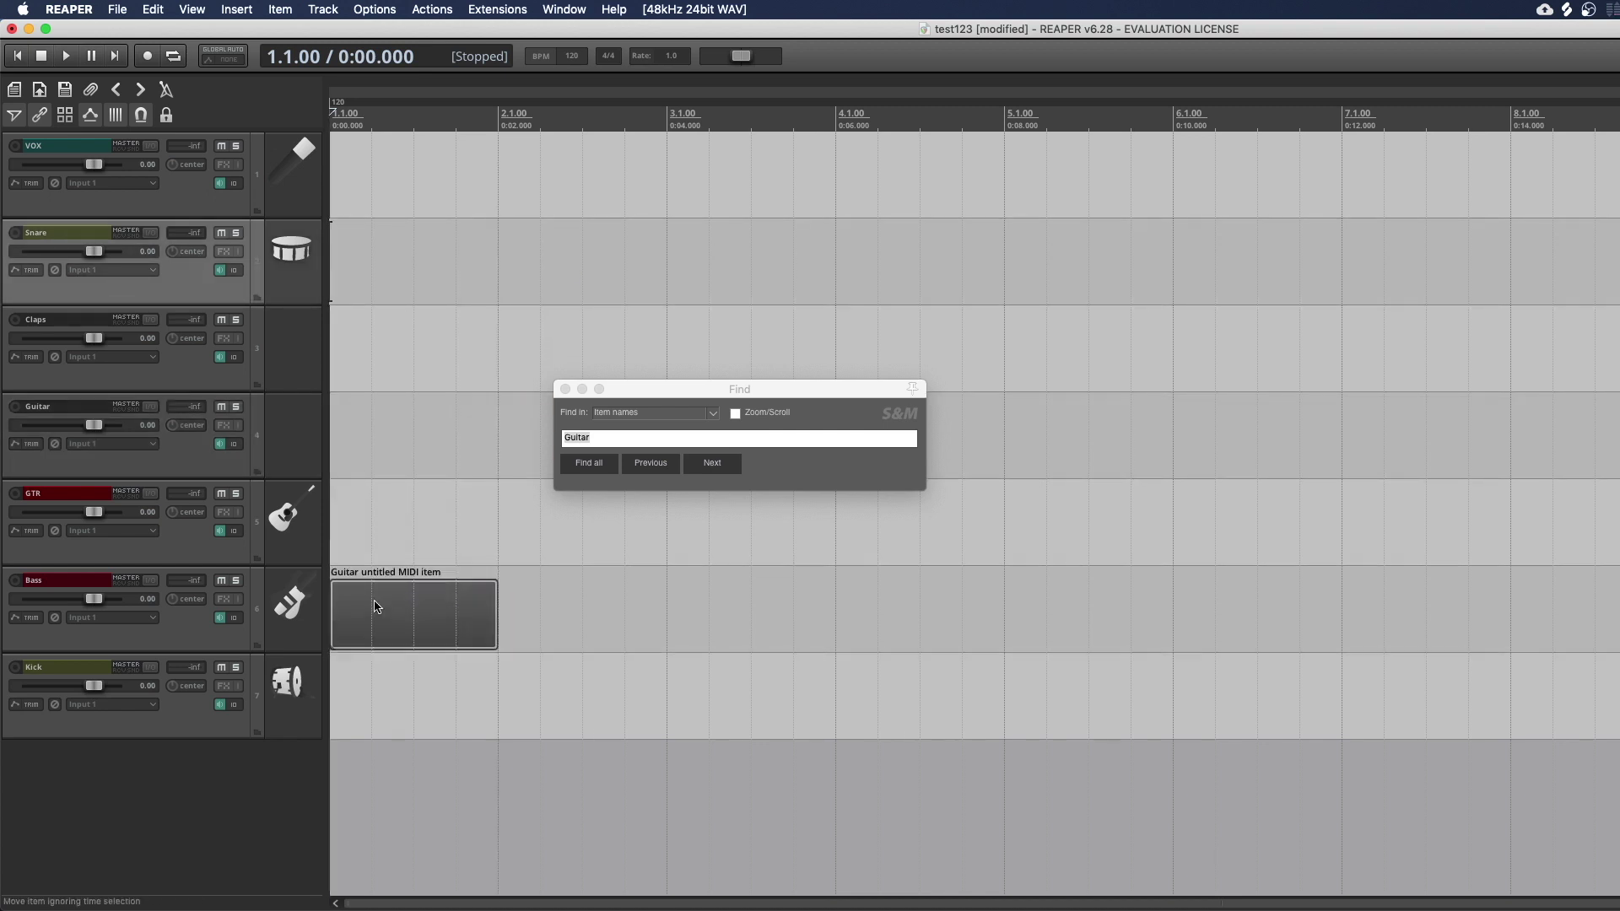
{"action": "left_click_drag", "start_coordinate": [346, 510], "coordinate": [506, 527]}
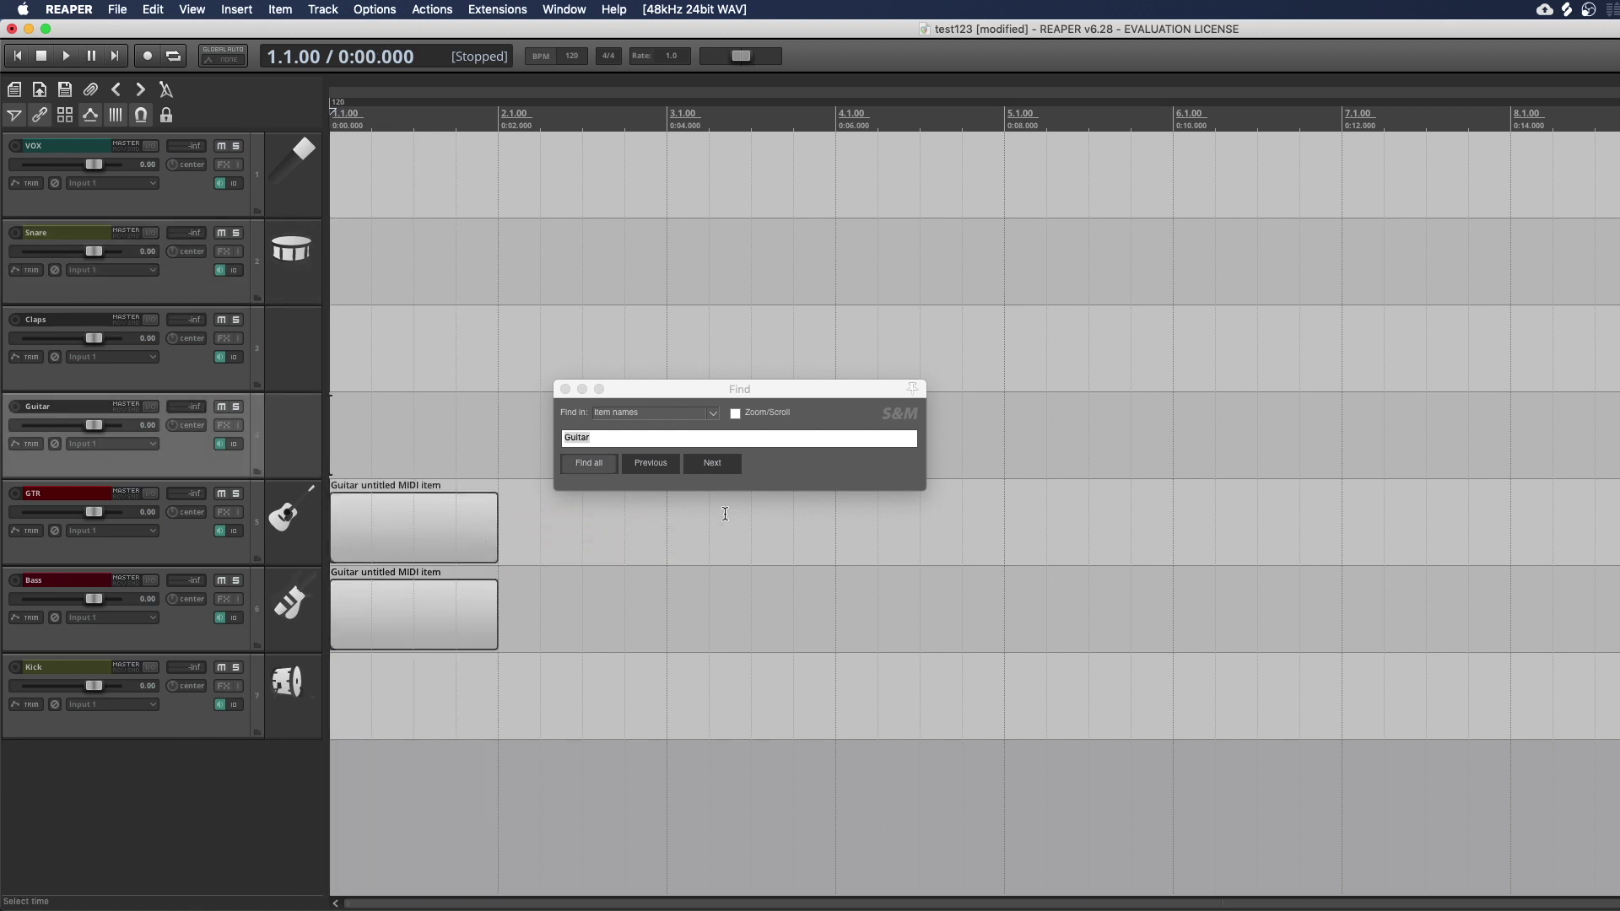
Step: Find all items named Guitar, and step through the matches while trying the Zoom/Scroll option
{"action": "left_click", "coordinate": [660, 441]}
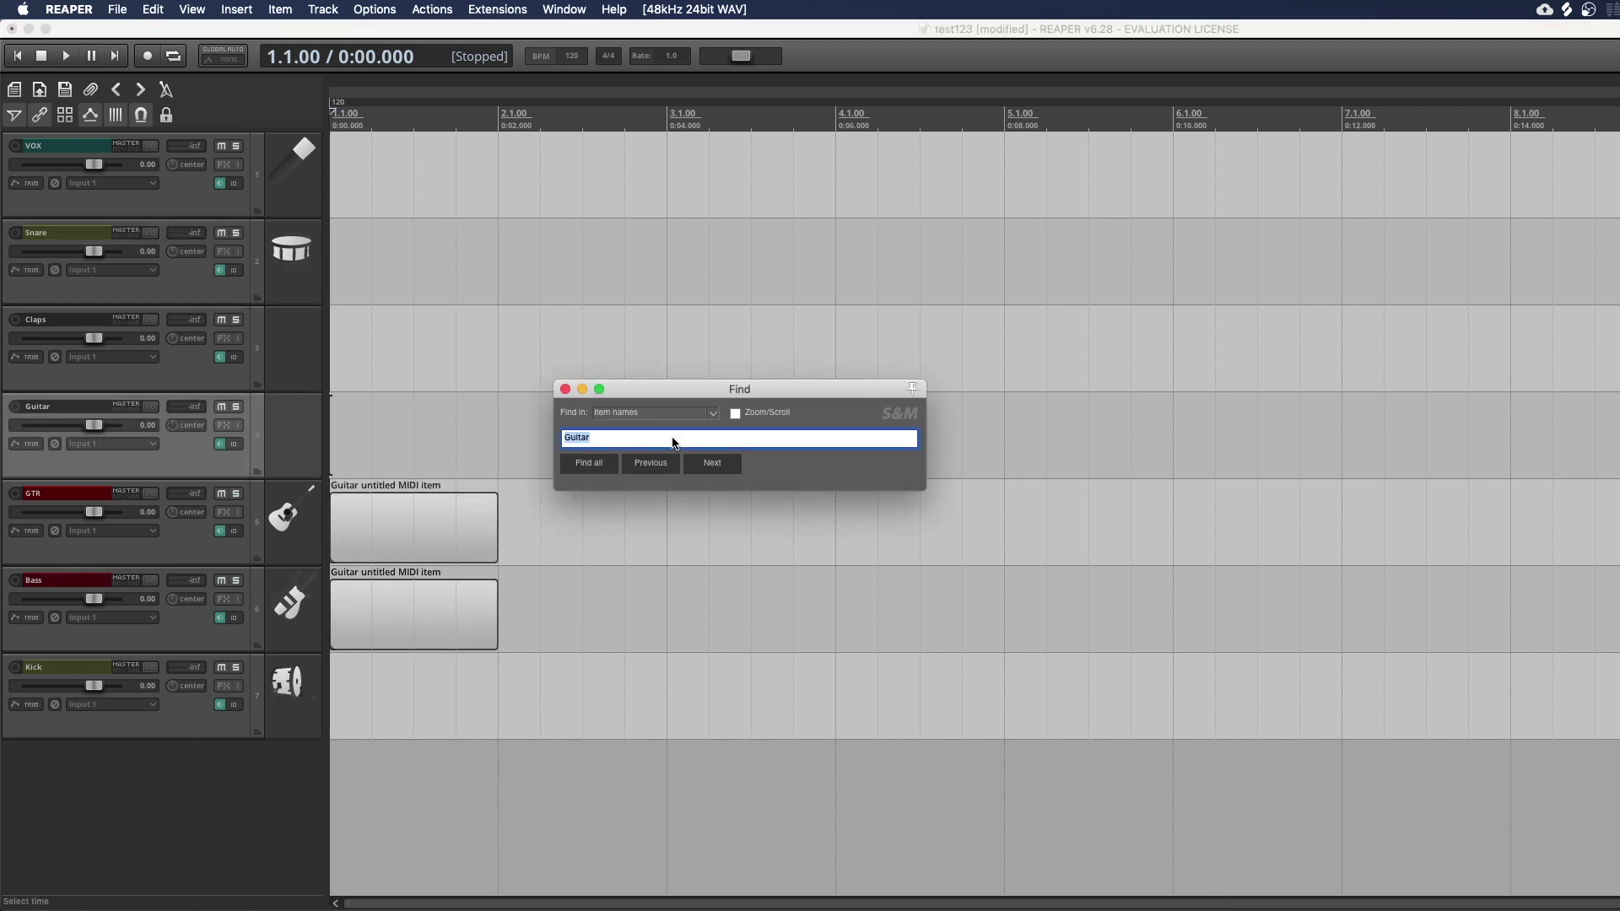
{"action": "left_click", "coordinate": [589, 466]}
{"action": "left_click", "coordinate": [608, 468]}
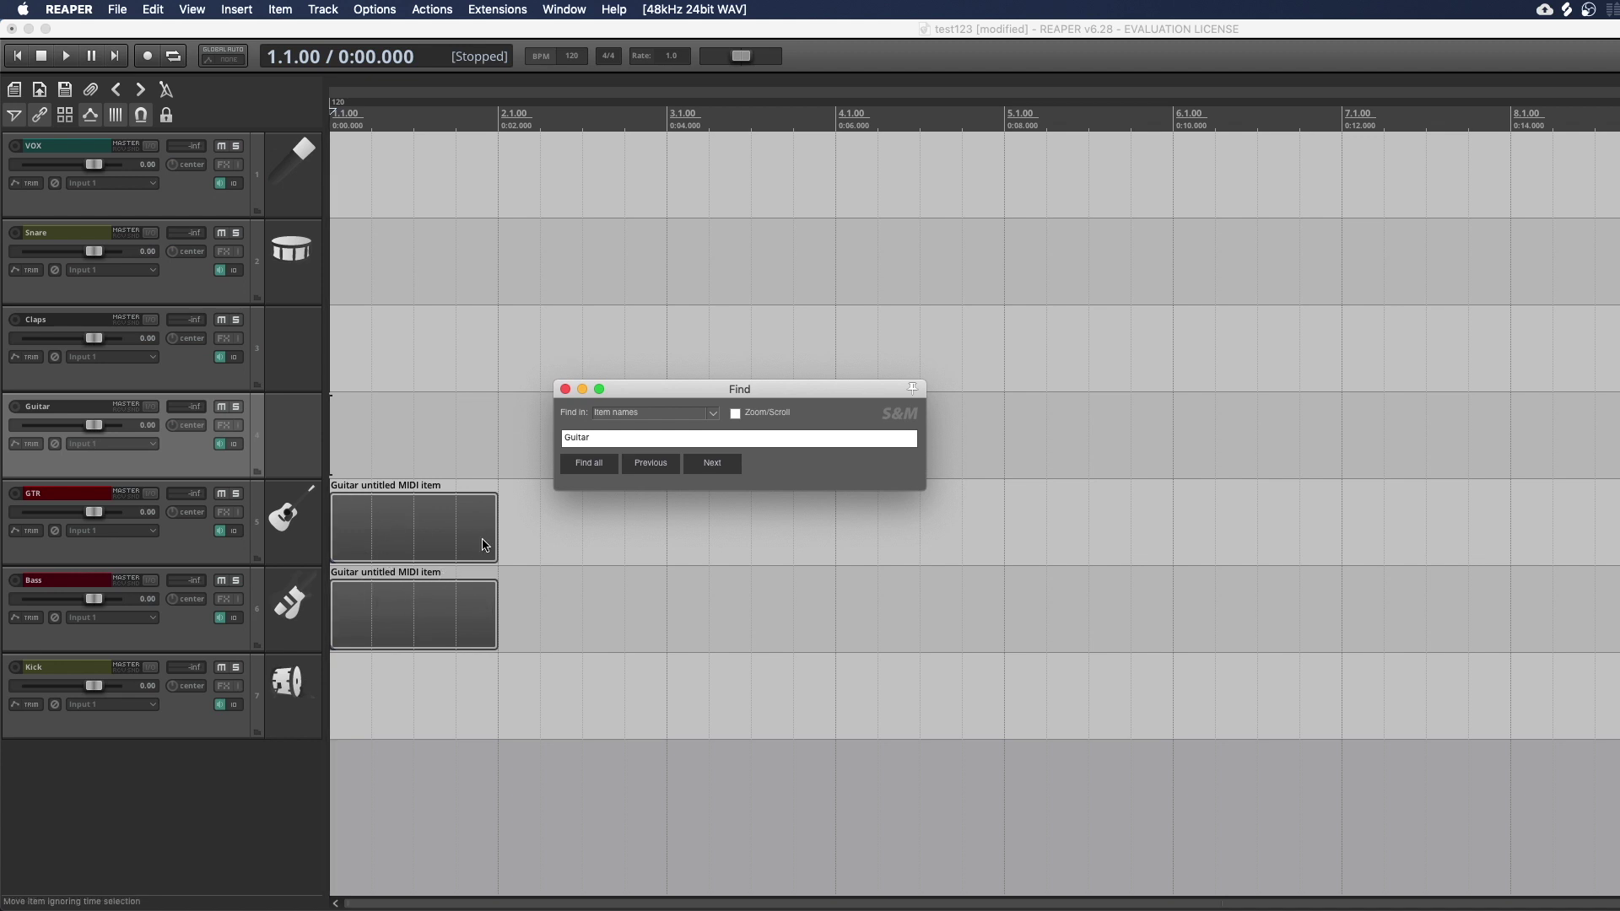
{"action": "left_click", "coordinate": [712, 463]}
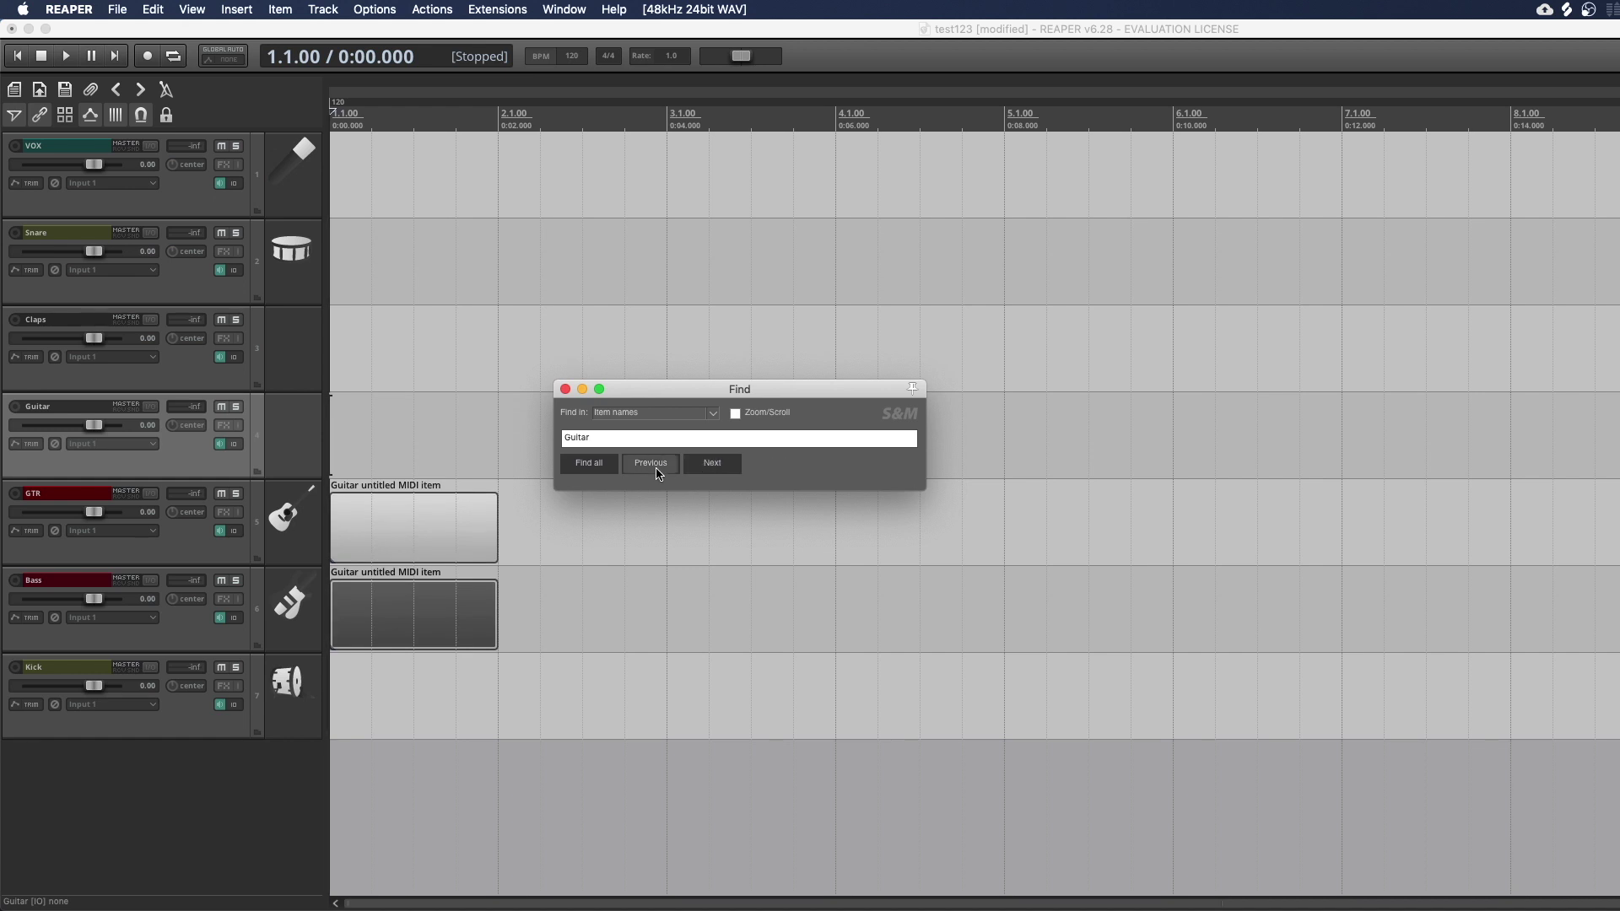
{"action": "left_click", "coordinate": [735, 414]}
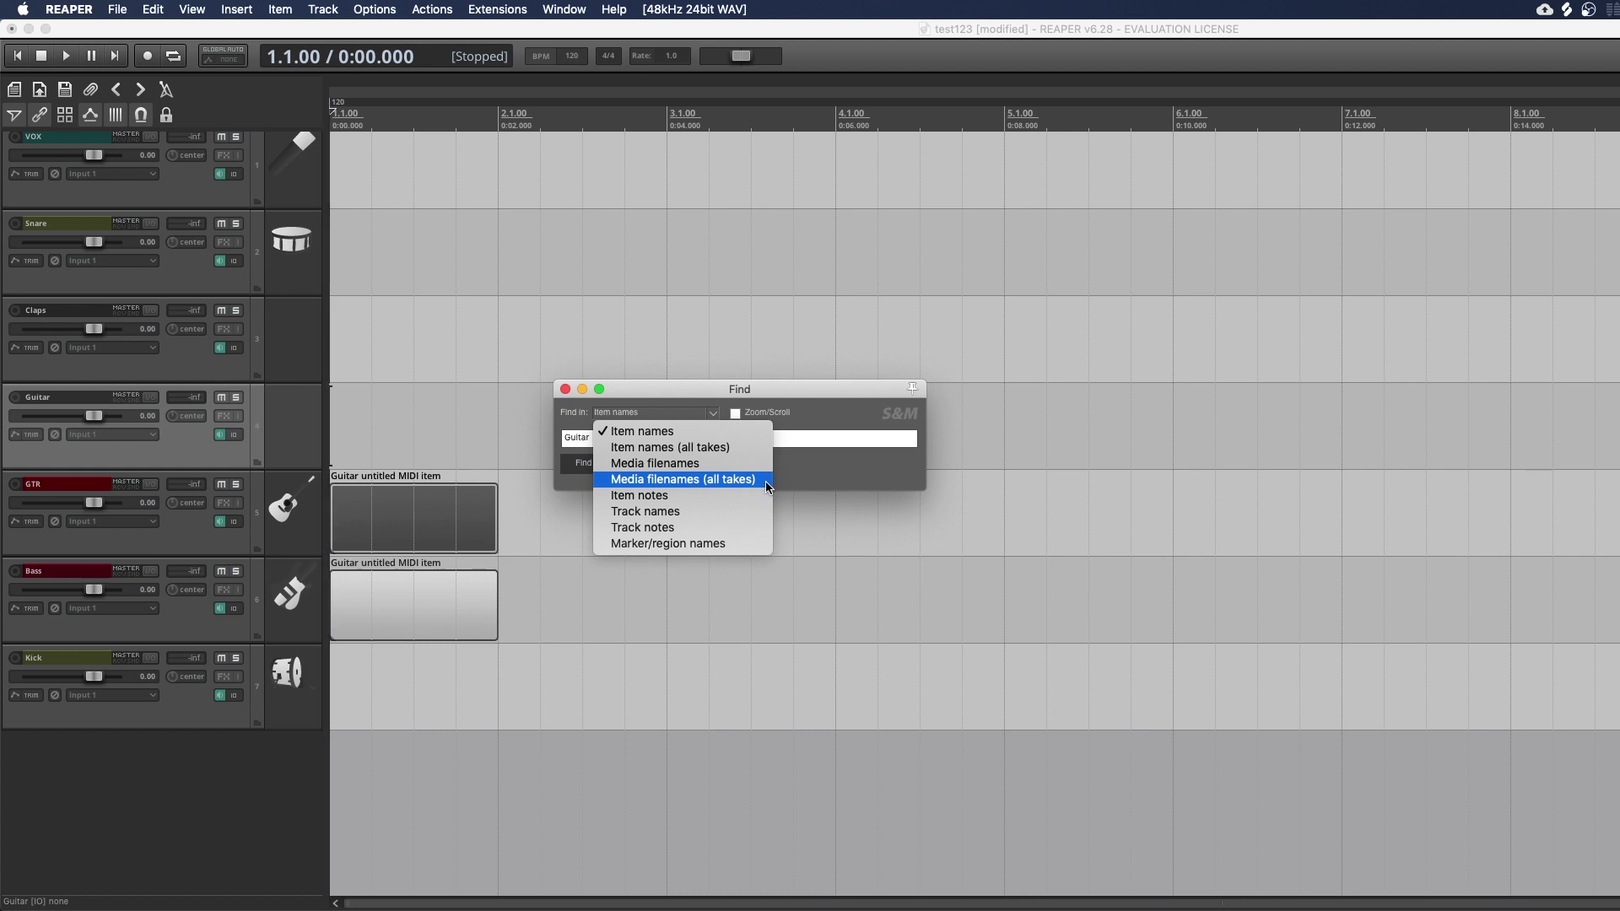
Step: Set the search scope to Marker/region names and add markers at 2.1.00, 1.1.00 and 3.1.00, in that order
{"action": "left_click", "coordinate": [699, 543]}
{"action": "left_click", "coordinate": [615, 441]}
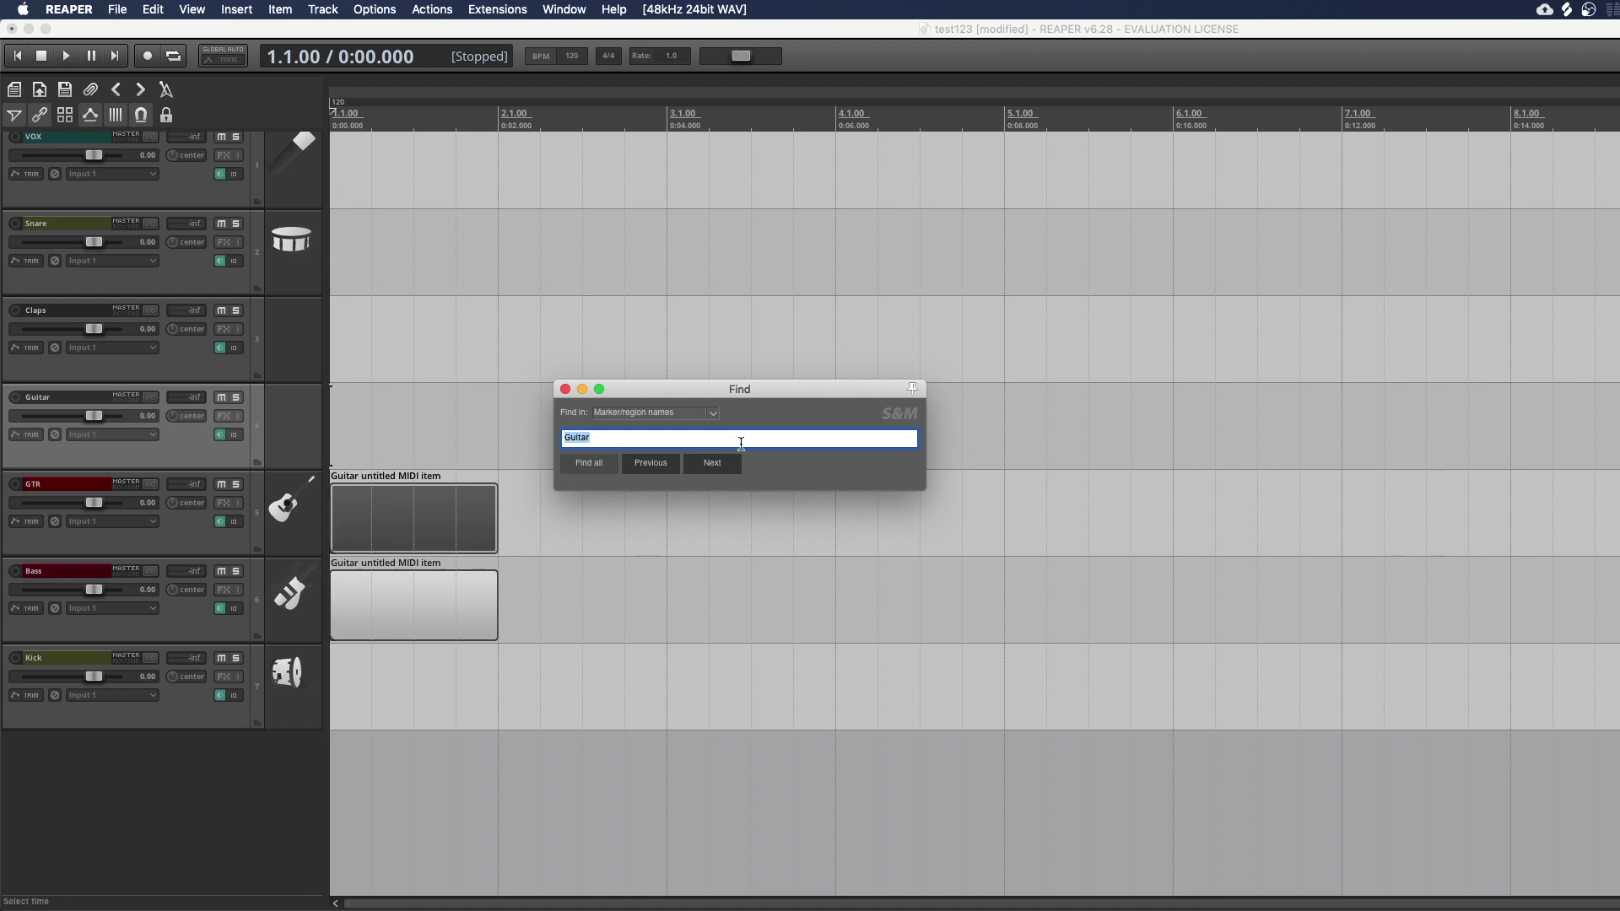
{"action": "left_click", "coordinate": [499, 118]}
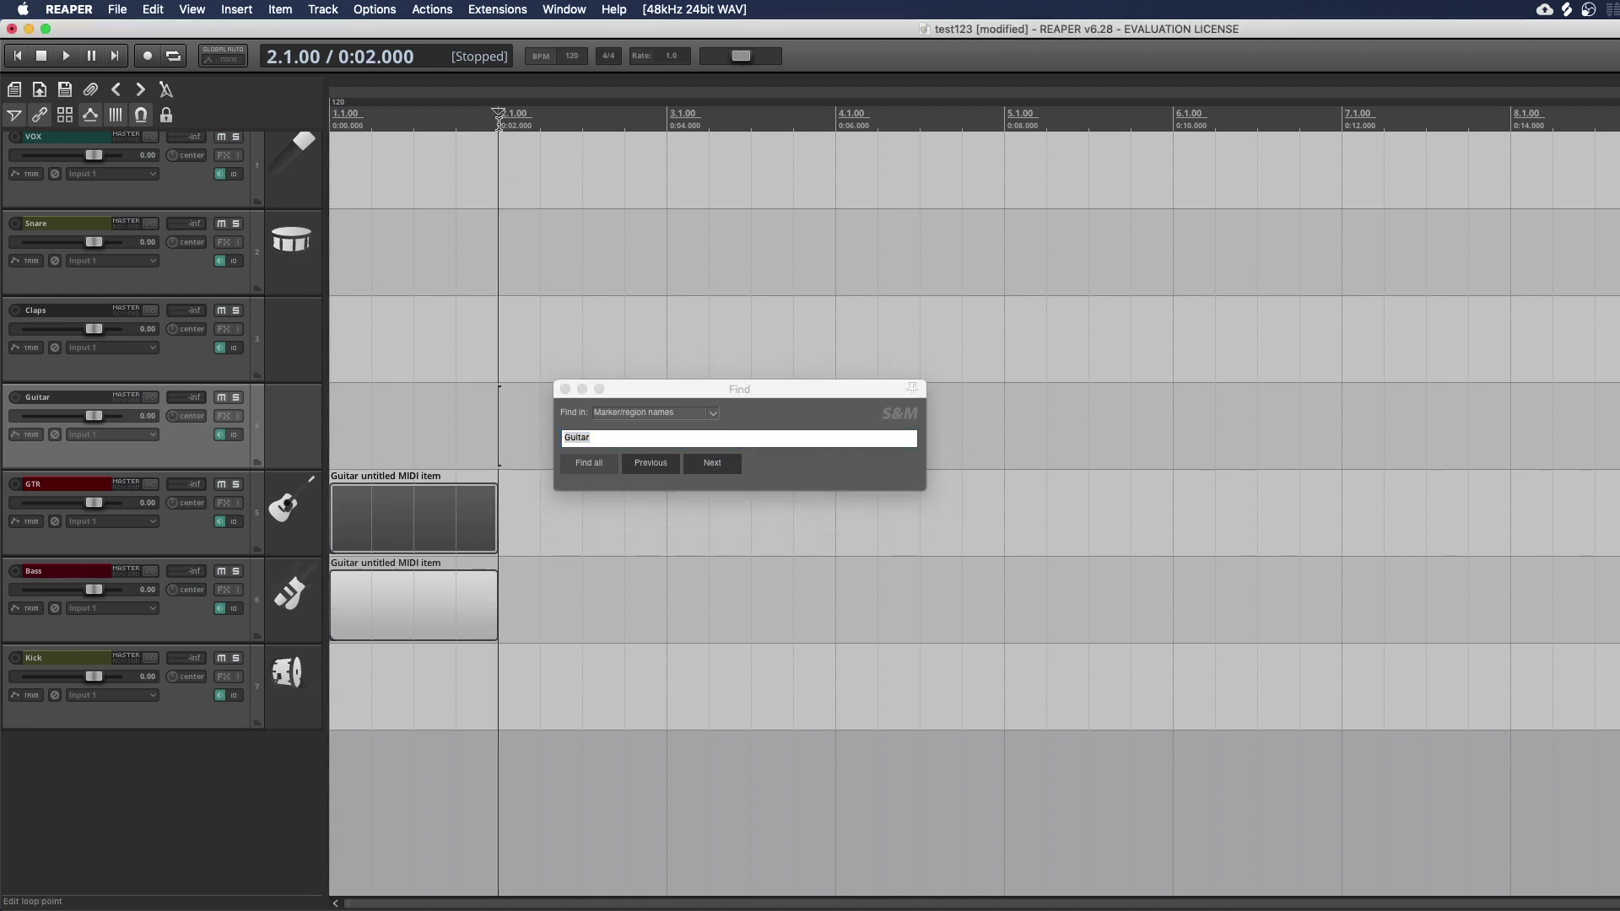
{"action": "left_click", "coordinate": [333, 118]}
{"action": "key", "text": "m"}
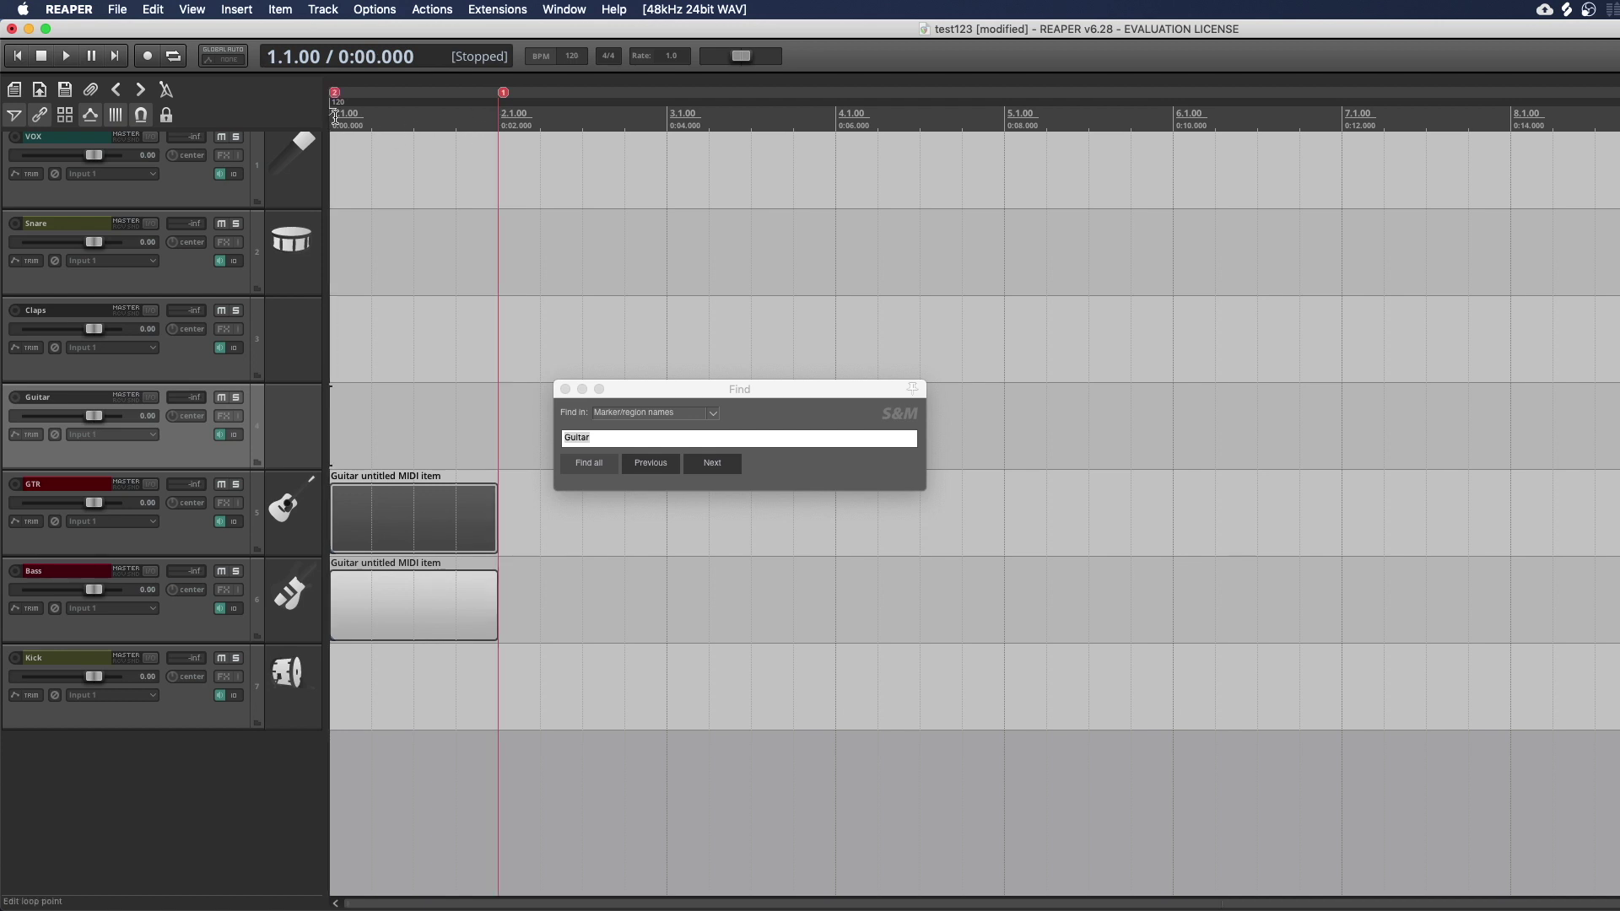
{"action": "left_click", "coordinate": [666, 118]}
{"action": "key", "text": "m"}
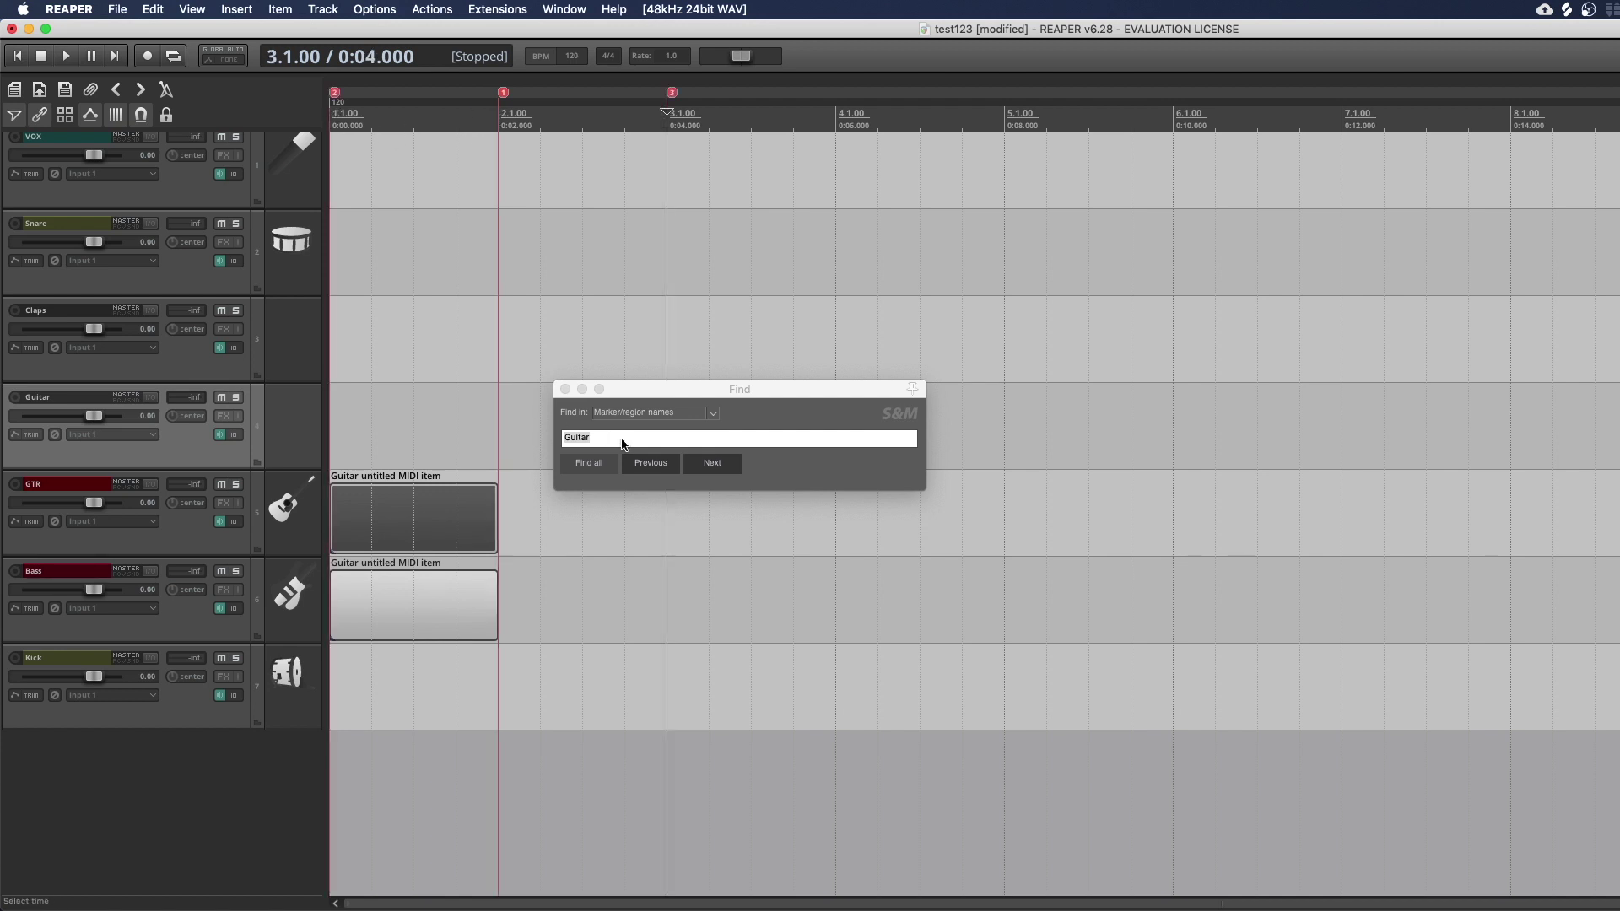
Step: Search the marker and region names for 1, and close the Find window
{"action": "left_click", "coordinate": [628, 439]}
{"action": "type", "text": "1"}
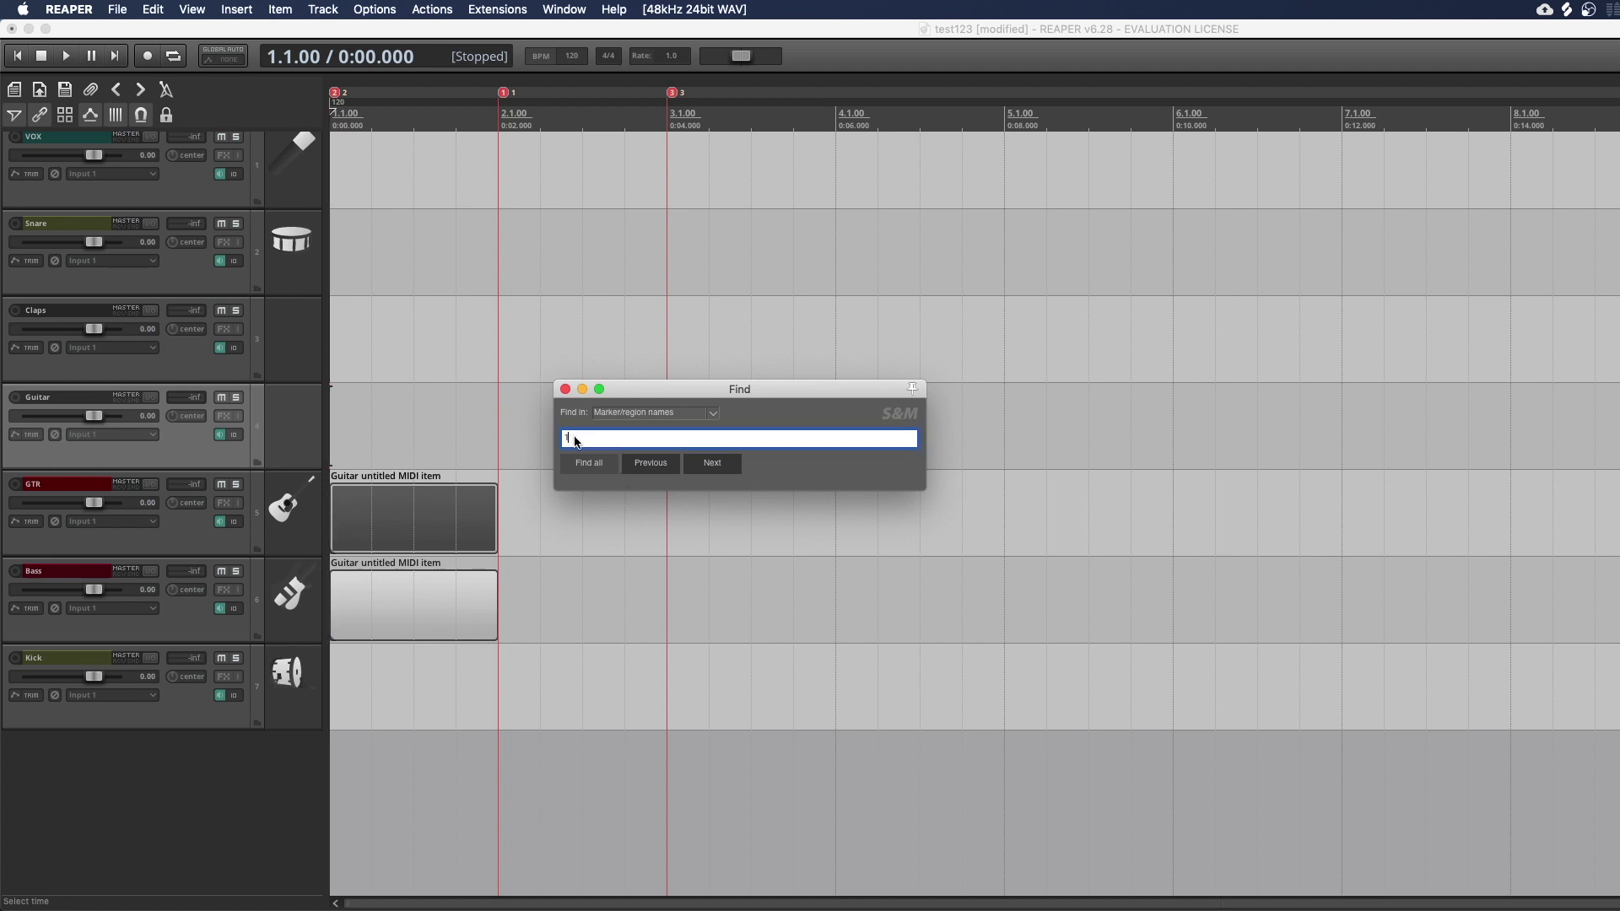
{"action": "key", "text": "Return"}
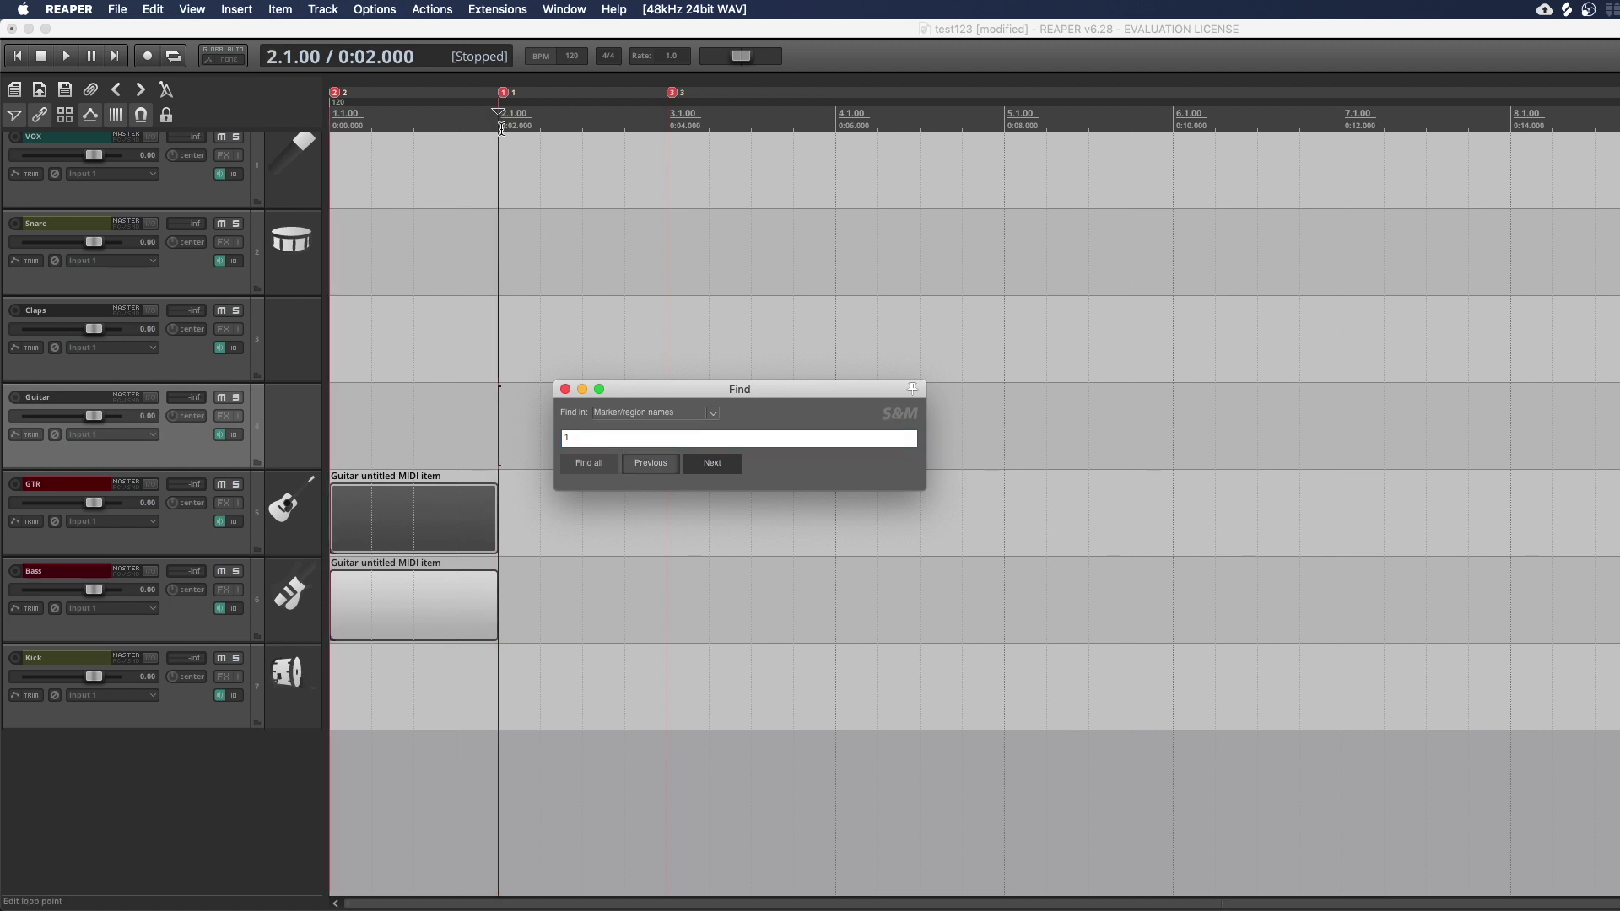
{"action": "left_click", "coordinate": [564, 390]}
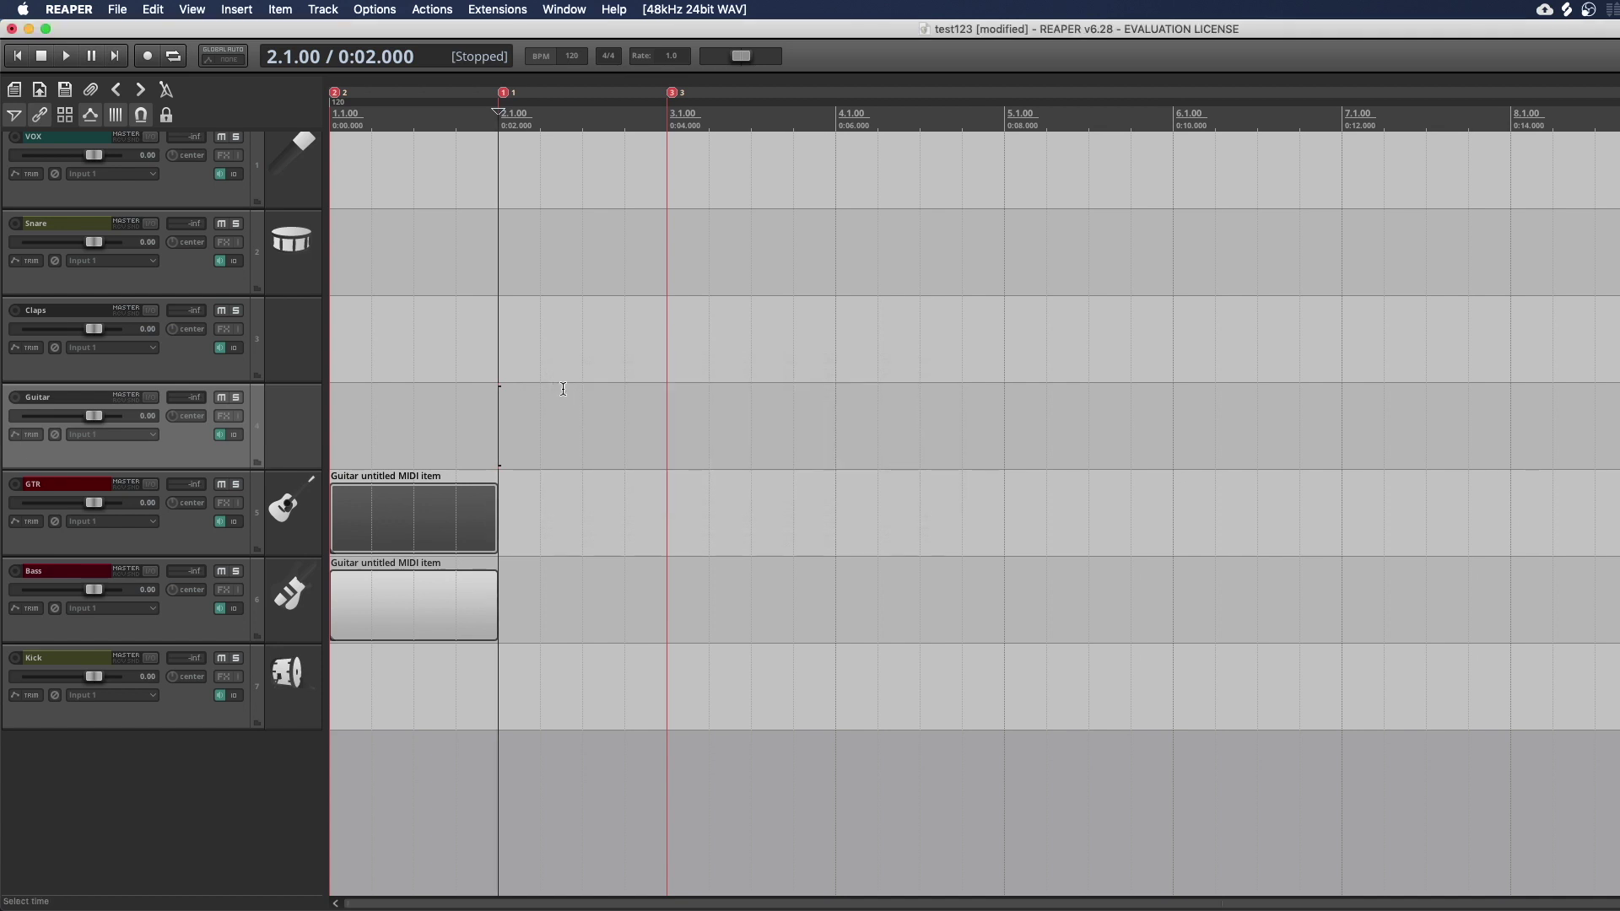
Step: Delete the Guitar MIDI item on the GTR track
{"action": "left_click", "coordinate": [451, 530]}
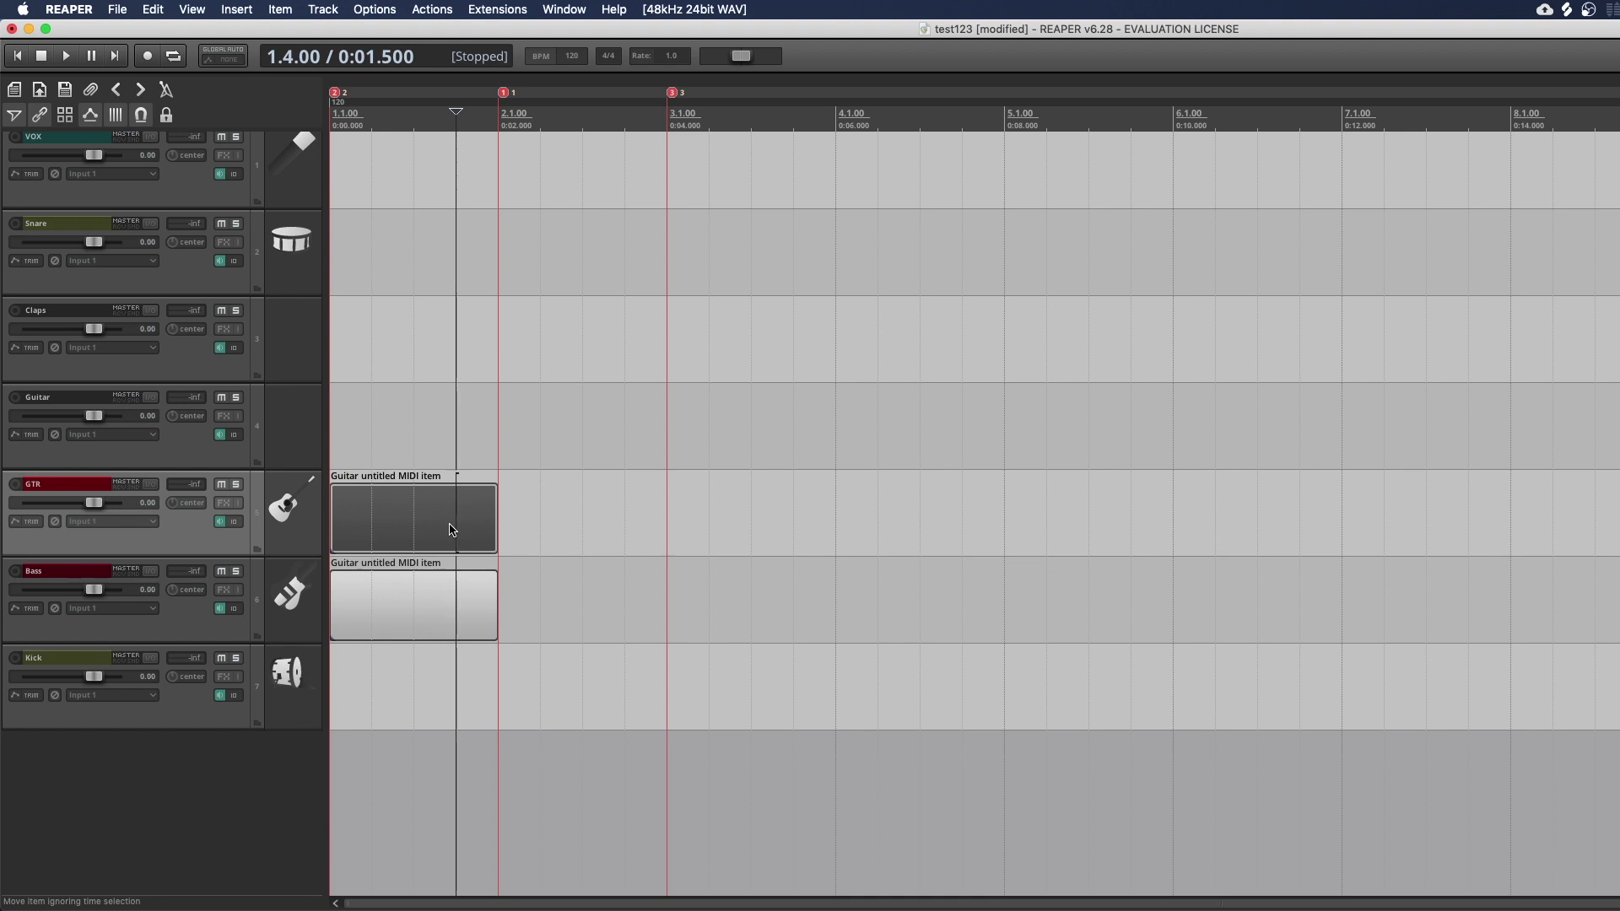
{"action": "key", "text": "Delete"}
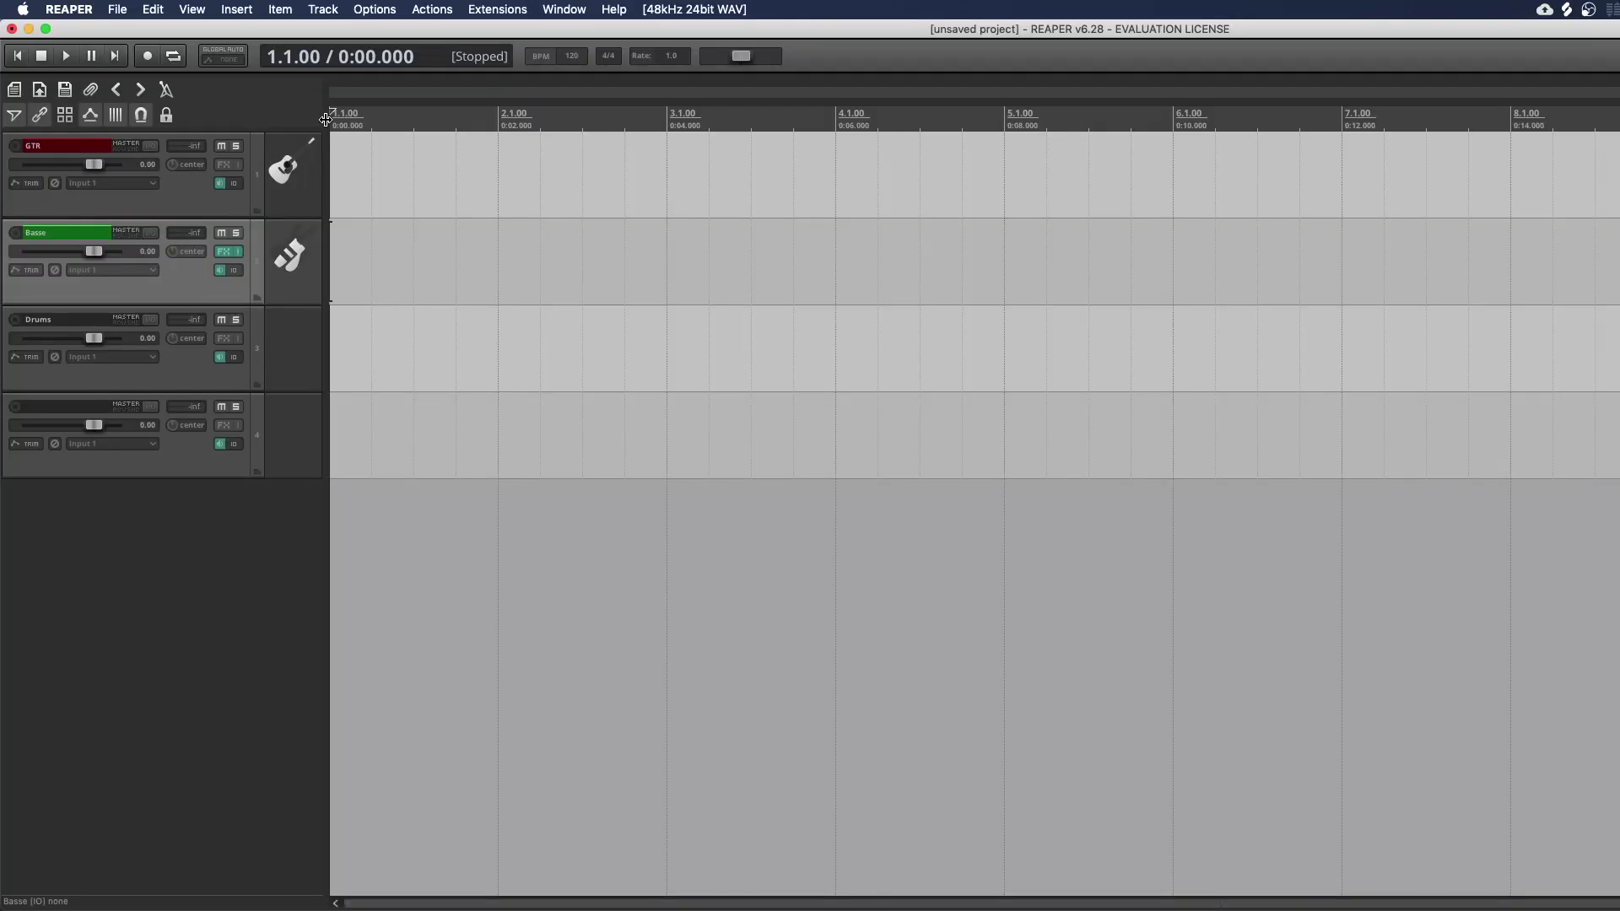
{"action": "left_click", "coordinate": [497, 9]}
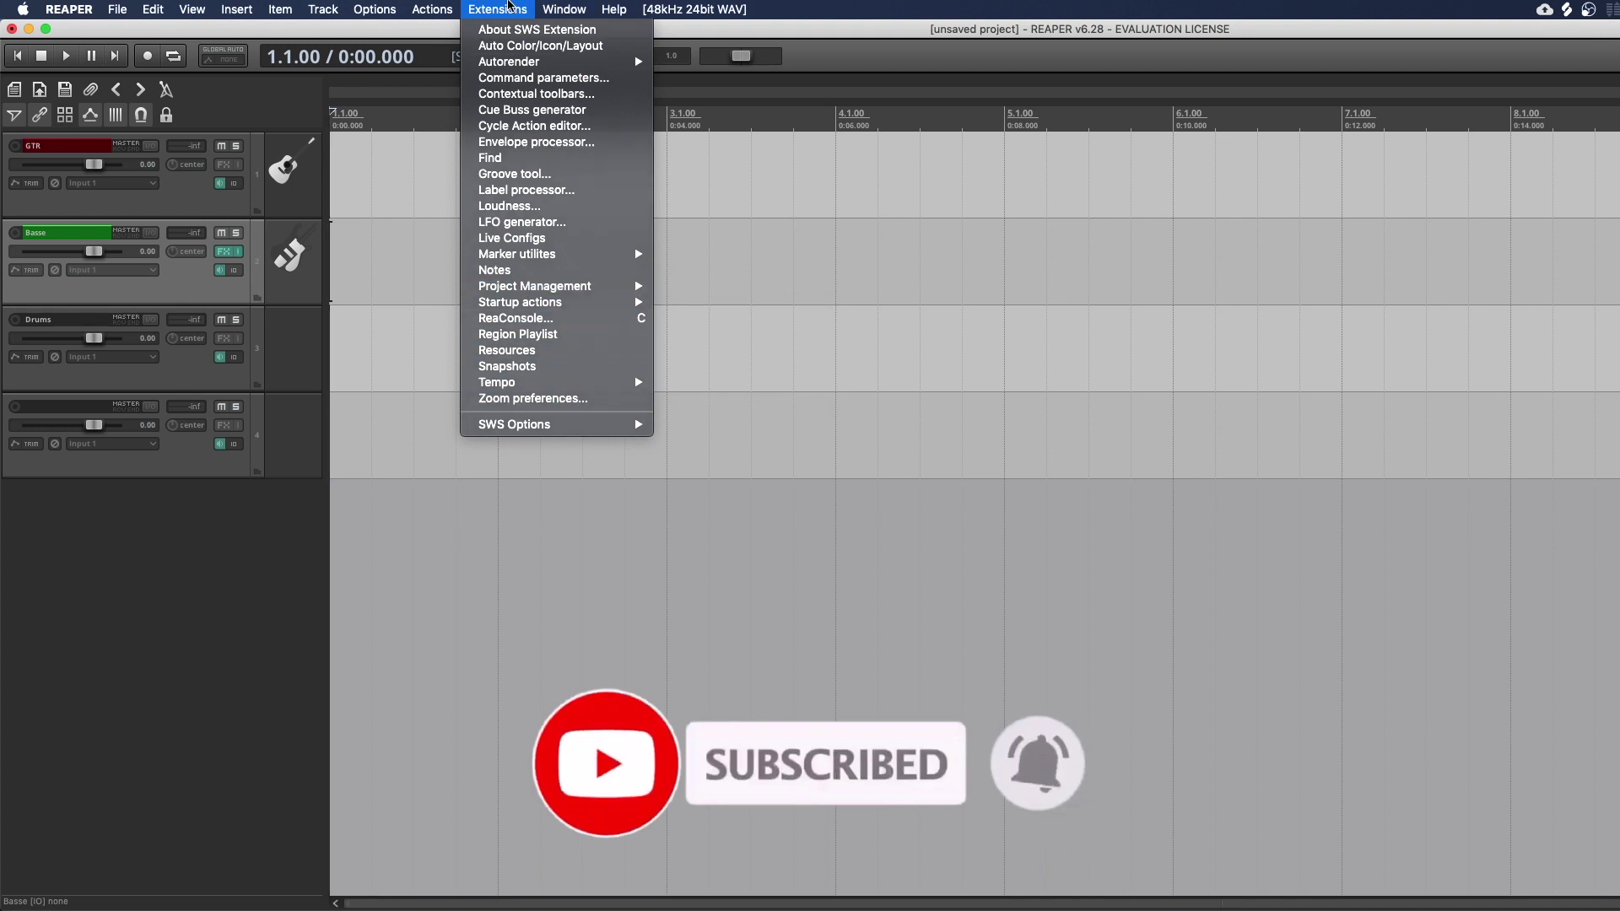
{"action": "left_click", "coordinate": [508, 6]}
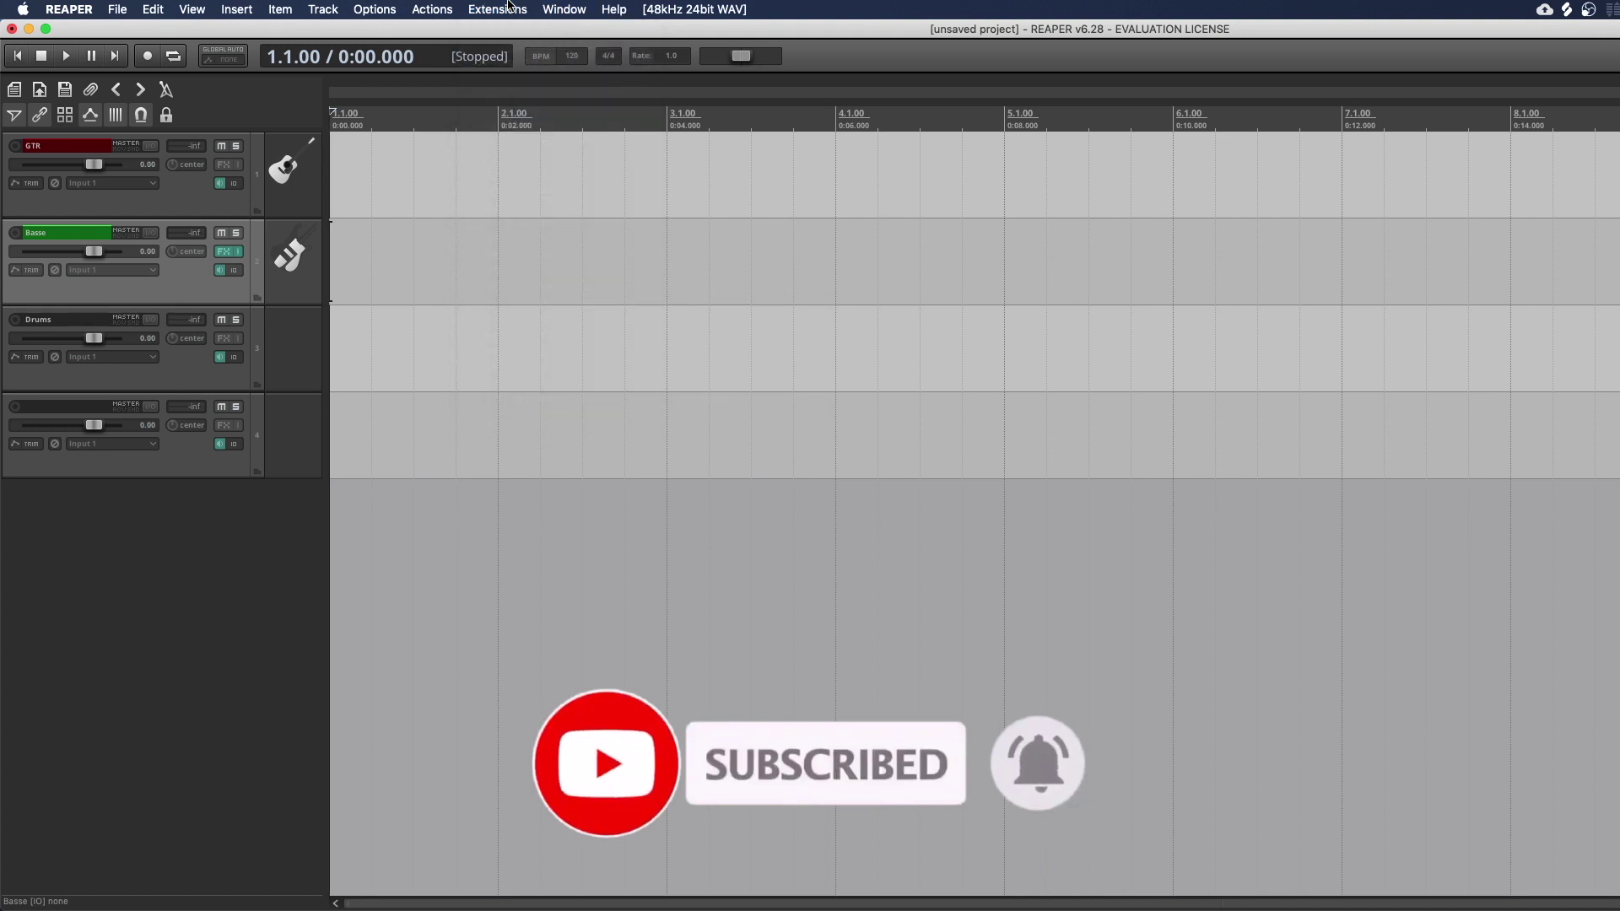